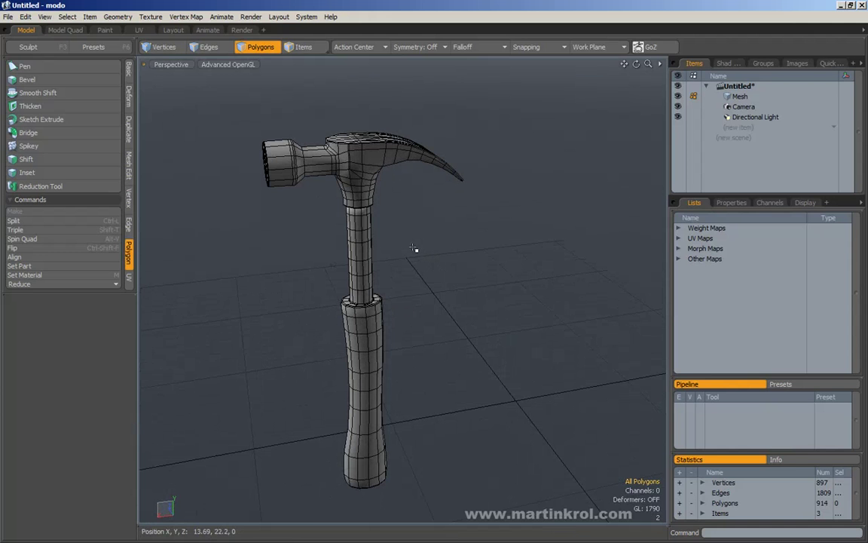
Step: Rename the hammer's mesh item as Hammer_reference
{"action": "left_click_drag", "start_coordinate": [409, 246], "coordinate": [368, 290], "text": "alt"}
{"action": "left_click_drag", "start_coordinate": [448, 290], "coordinate": [409, 277], "text": "alt"}
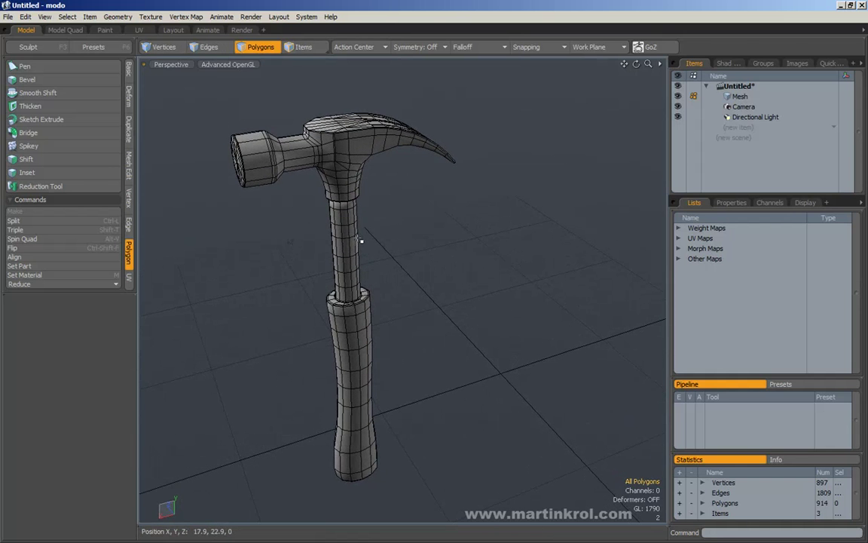
{"action": "left_click_drag", "start_coordinate": [400, 242], "coordinate": [428, 267], "text": "alt"}
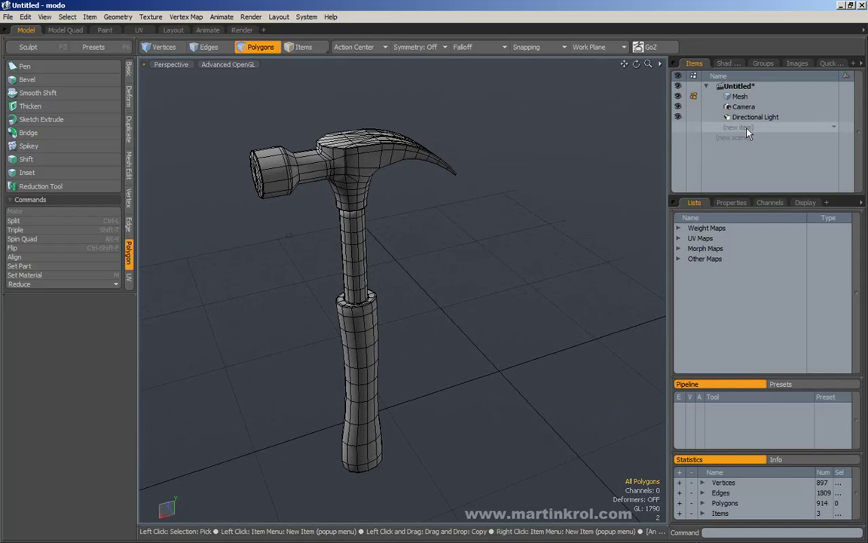
{"action": "left_click_drag", "start_coordinate": [451, 194], "coordinate": [442, 205], "text": "alt"}
{"action": "right_click_drag", "start_coordinate": [442, 205], "coordinate": [437, 207], "text": "alt"}
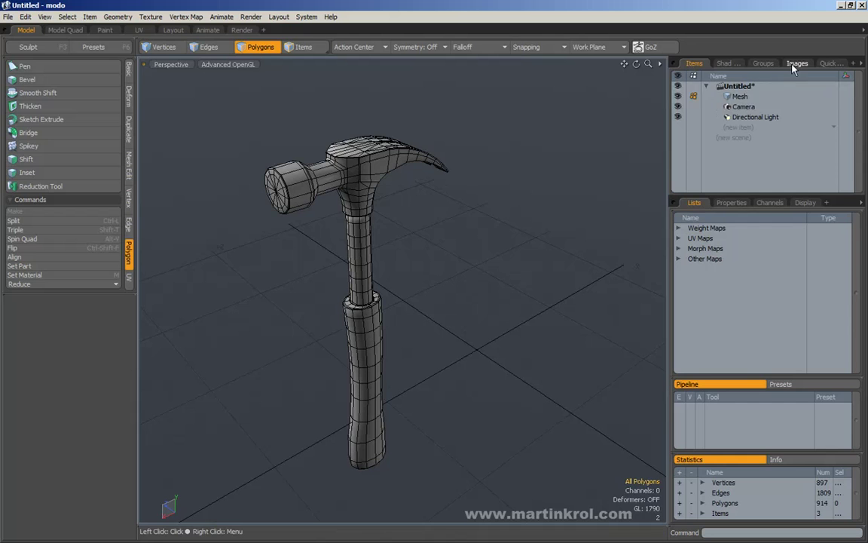
{"action": "left_click", "coordinate": [745, 98]}
{"action": "right_click", "coordinate": [746, 98]}
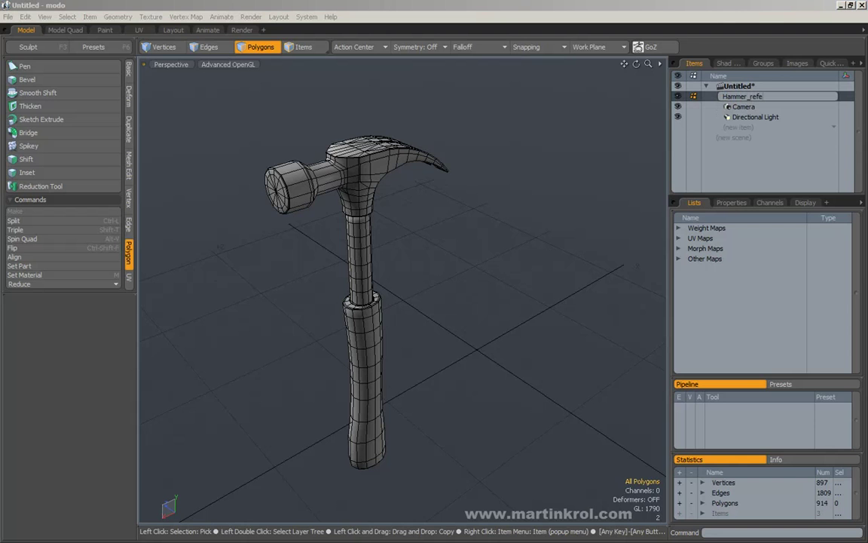
{"action": "key", "text": "Return"}
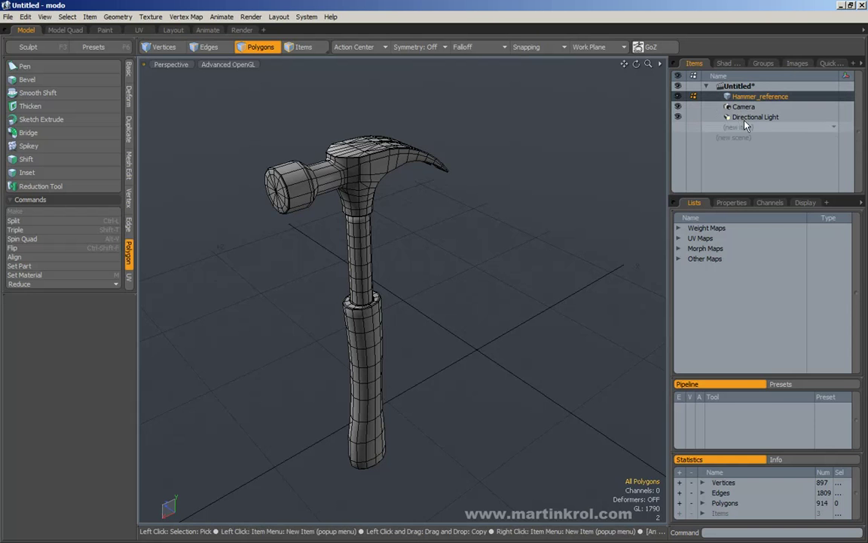
Step: Add a new empty mesh item to the scene alongside Hammer_reference
{"action": "left_click_drag", "start_coordinate": [371, 144], "coordinate": [482, 249], "text": "alt"}
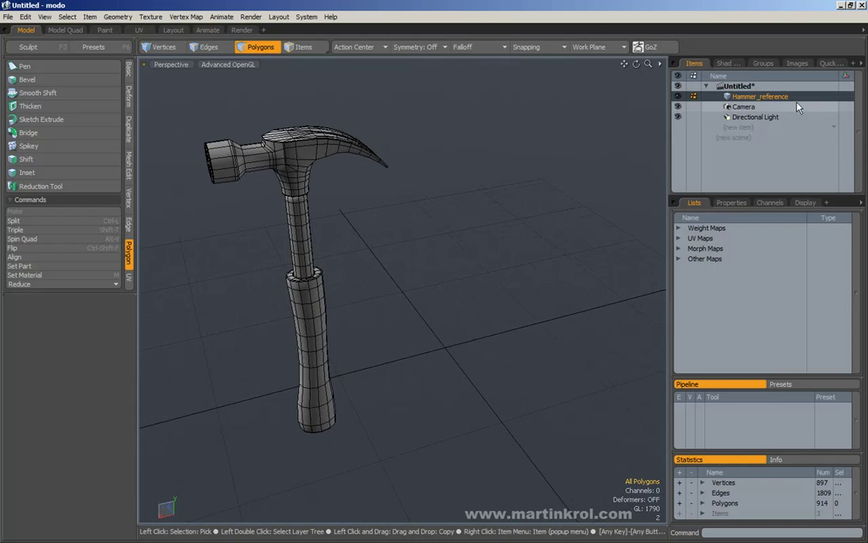
{"action": "left_click", "coordinate": [741, 130]}
{"action": "left_click", "coordinate": [738, 128]}
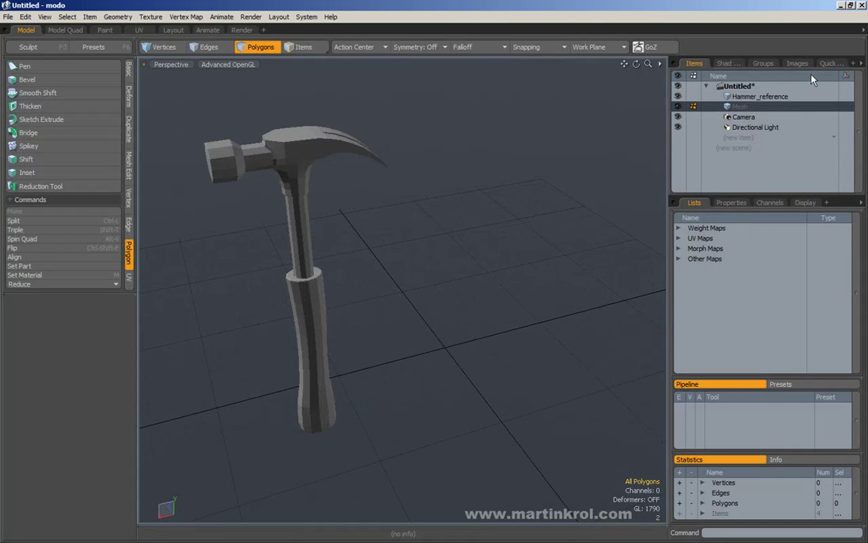
Step: Examine the reference hammer's head, neck and handle from several angles
{"action": "left_click_drag", "start_coordinate": [482, 260], "coordinate": [407, 231], "text": "alt"}
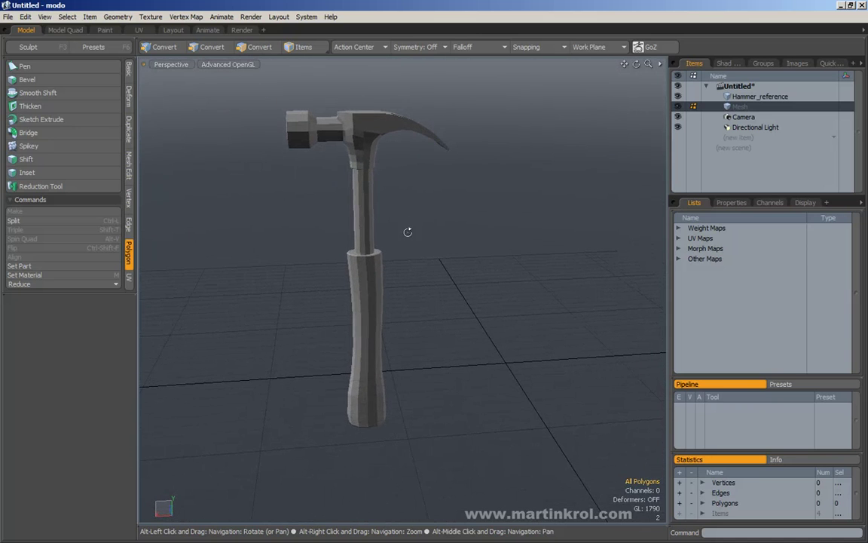
{"action": "left_click_drag", "start_coordinate": [362, 187], "coordinate": [355, 178], "text": "alt"}
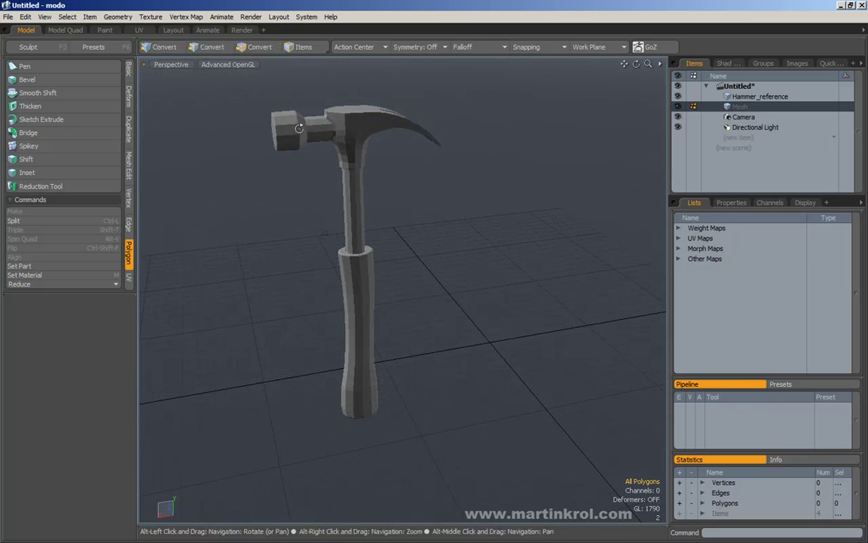
{"action": "left_click_drag", "start_coordinate": [300, 128], "coordinate": [357, 150], "text": "alt"}
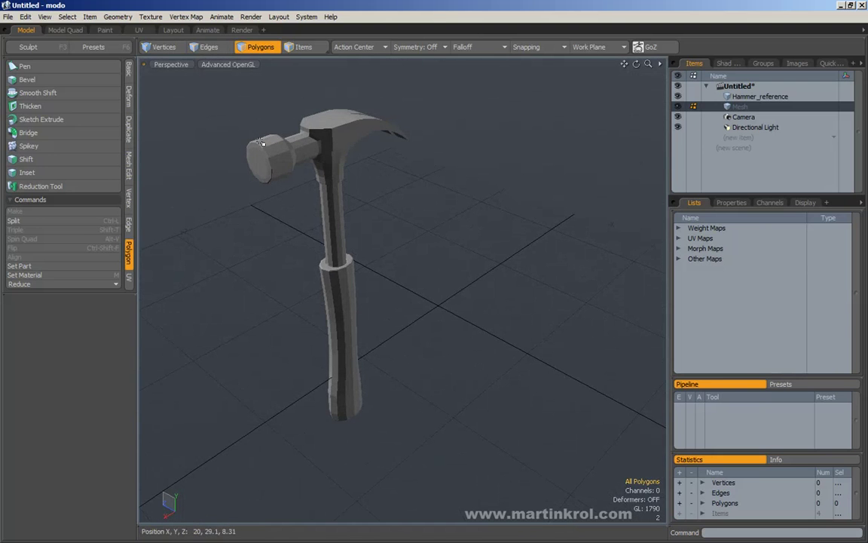
{"action": "left_click_drag", "start_coordinate": [374, 209], "coordinate": [330, 195], "text": "alt"}
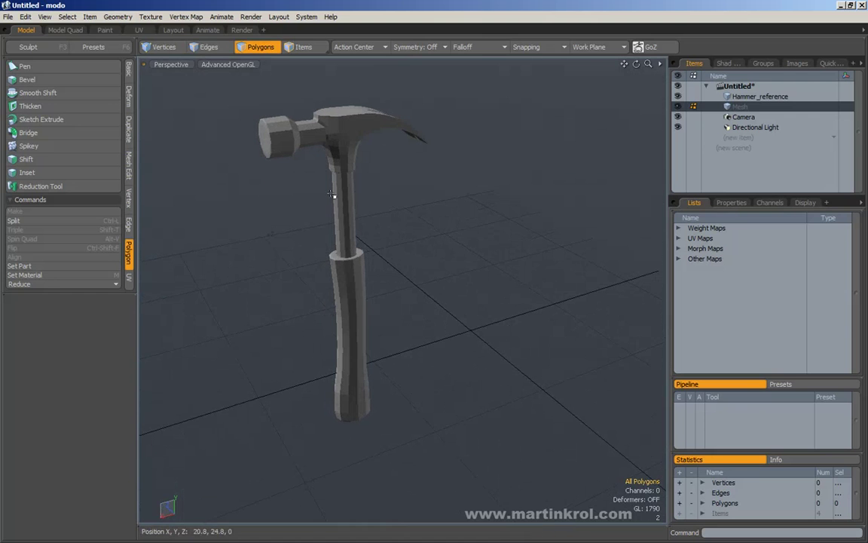
{"action": "left_click_drag", "start_coordinate": [372, 288], "coordinate": [367, 267], "text": "alt"}
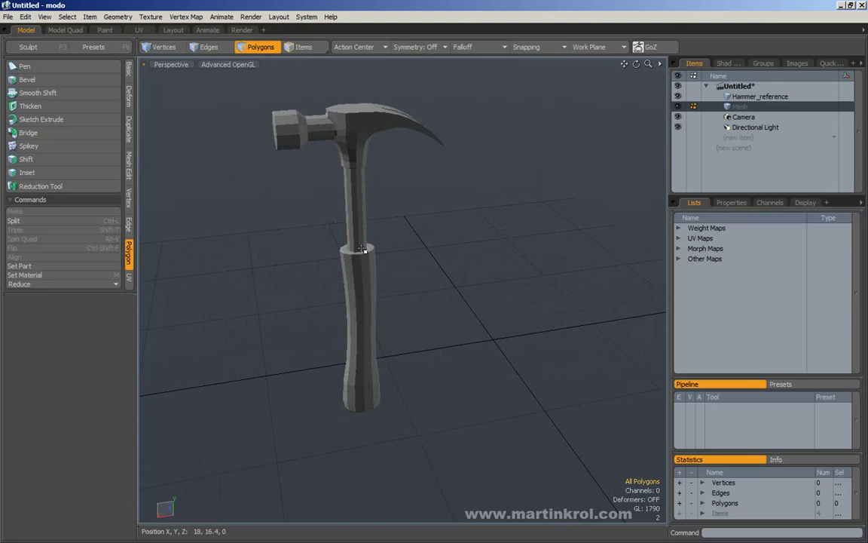
{"action": "left_click_drag", "start_coordinate": [390, 377], "coordinate": [363, 317], "text": "alt"}
{"action": "left_click_drag", "start_coordinate": [369, 280], "coordinate": [328, 216], "text": "alt"}
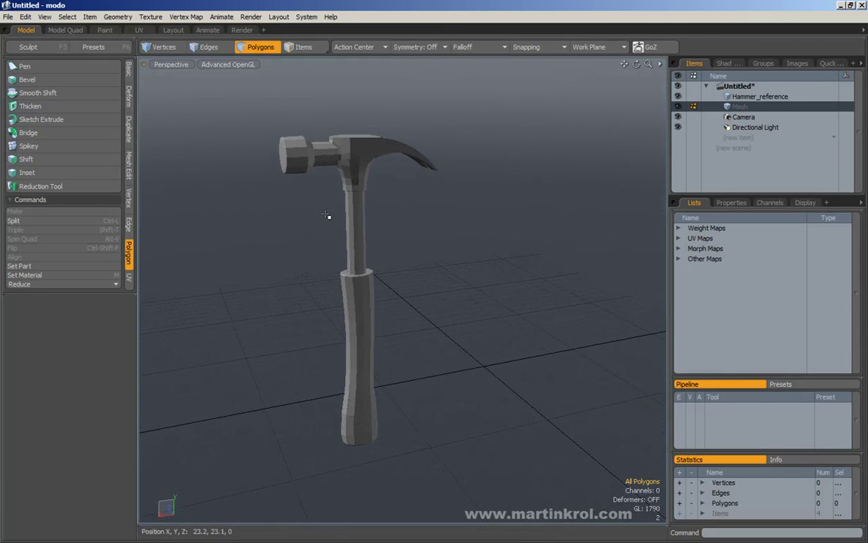
{"action": "left_click_drag", "start_coordinate": [288, 191], "coordinate": [310, 218], "text": "alt"}
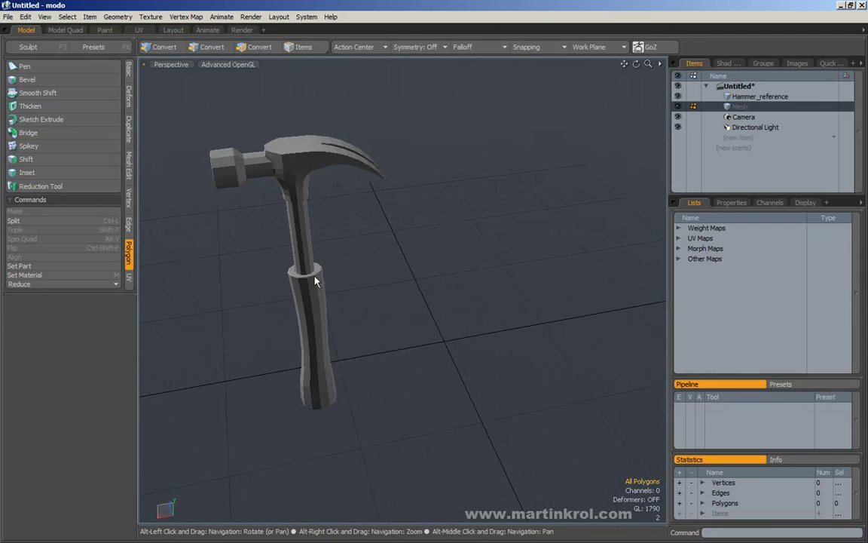
Step: Draw a 12-sided cylinder primitive along the Y axis beside the hammer, with a uniform radius of about 1.69
{"action": "left_click", "coordinate": [117, 17]}
{"action": "mouse_move", "coordinate": [218, 45]}
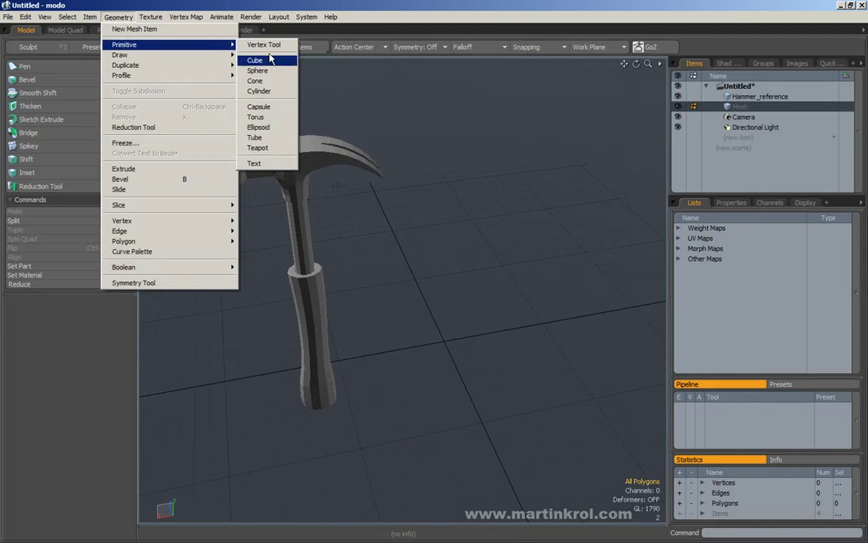
{"action": "left_click", "coordinate": [271, 94]}
{"action": "left_click_drag", "start_coordinate": [448, 212], "coordinate": [380, 324], "text": "alt"}
{"action": "left_click_drag", "start_coordinate": [420, 298], "coordinate": [406, 324], "text": "alt"}
{"action": "left_click_drag", "start_coordinate": [397, 267], "coordinate": [398, 291], "text": "alt+shift"}
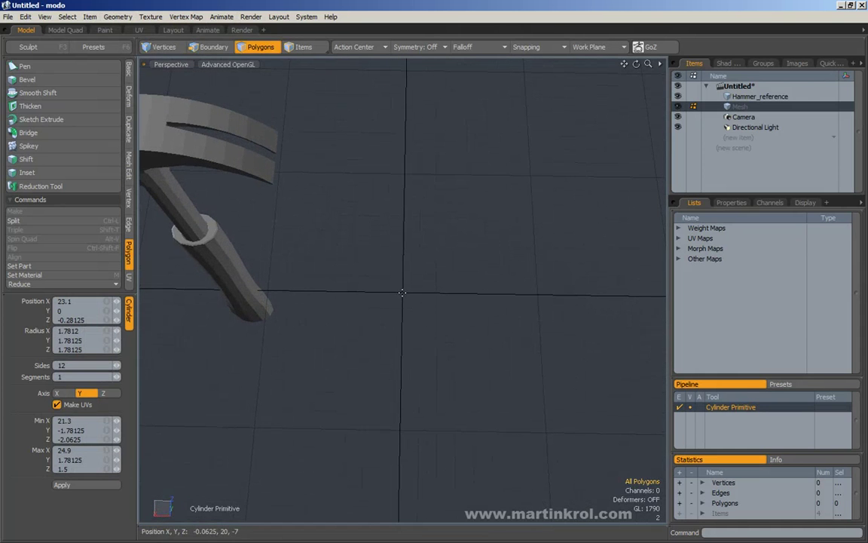
{"action": "left_click_drag", "start_coordinate": [401, 291], "coordinate": [435, 267], "text": "ctrl"}
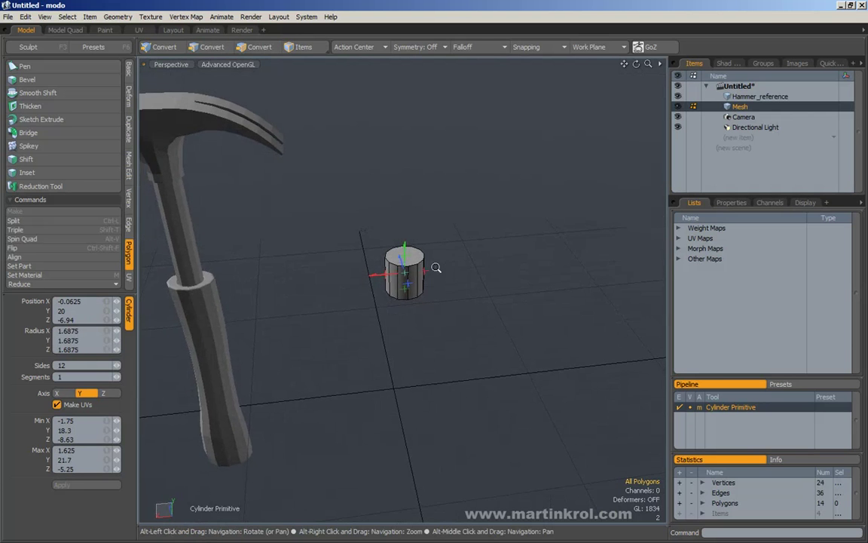
Step: Centre the cylinder at the origin by setting its X, Y and Z position to 0
{"action": "right_click_drag", "start_coordinate": [435, 268], "coordinate": [387, 278], "text": "alt"}
{"action": "left_click_drag", "start_coordinate": [387, 278], "coordinate": [542, 251], "text": "alt"}
{"action": "right_click_drag", "start_coordinate": [542, 252], "coordinate": [488, 267], "text": "alt"}
{"action": "left_click_drag", "start_coordinate": [489, 267], "coordinate": [425, 290], "text": "alt"}
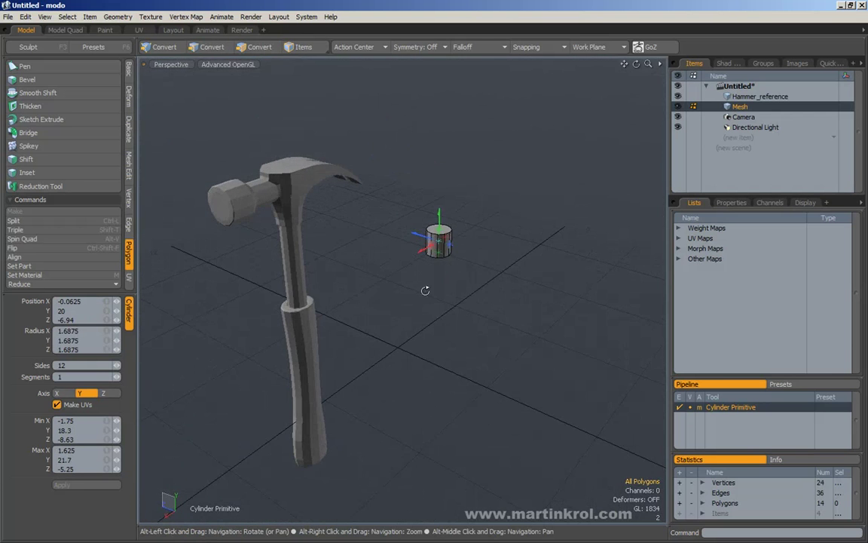
{"action": "left_click_drag", "start_coordinate": [410, 332], "coordinate": [401, 304], "text": "alt"}
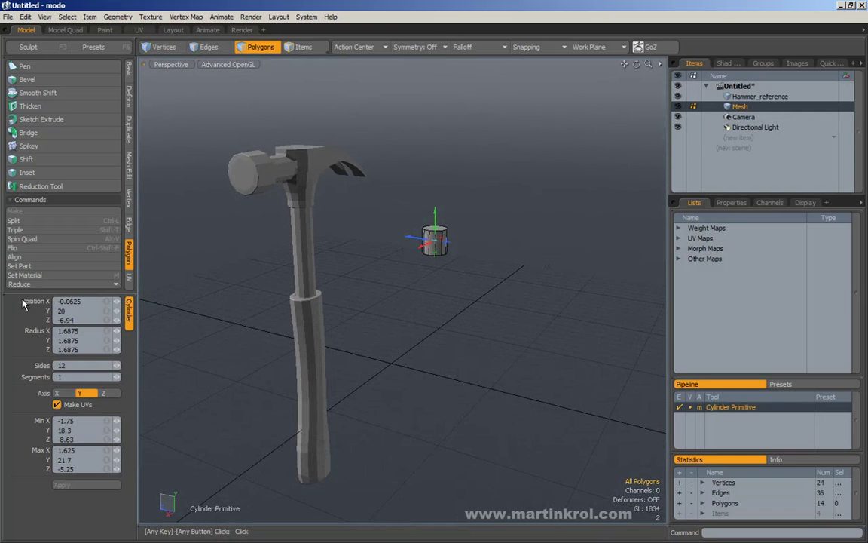
{"action": "left_click", "coordinate": [75, 301]}
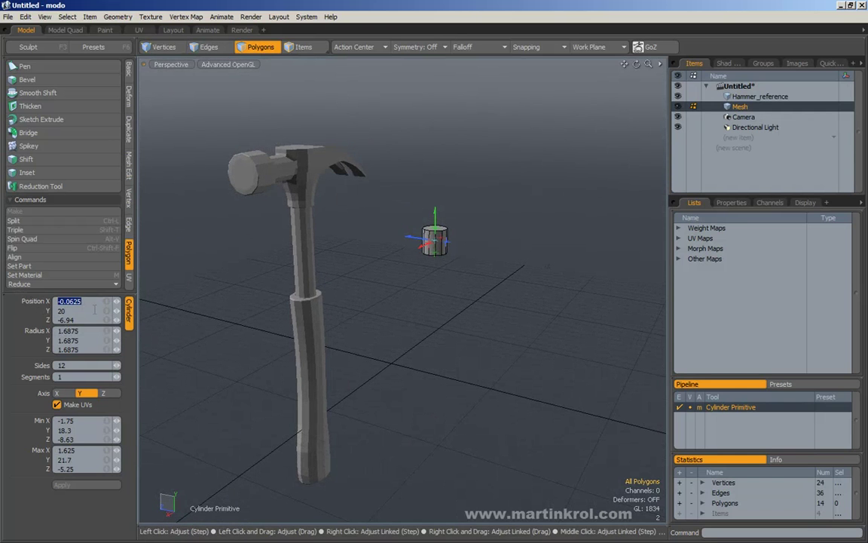
{"action": "type", "text": "0"}
{"action": "left_click_drag", "start_coordinate": [81, 310], "coordinate": [38, 322]}
{"action": "type", "text": "00"}
{"action": "key", "text": "Return"}
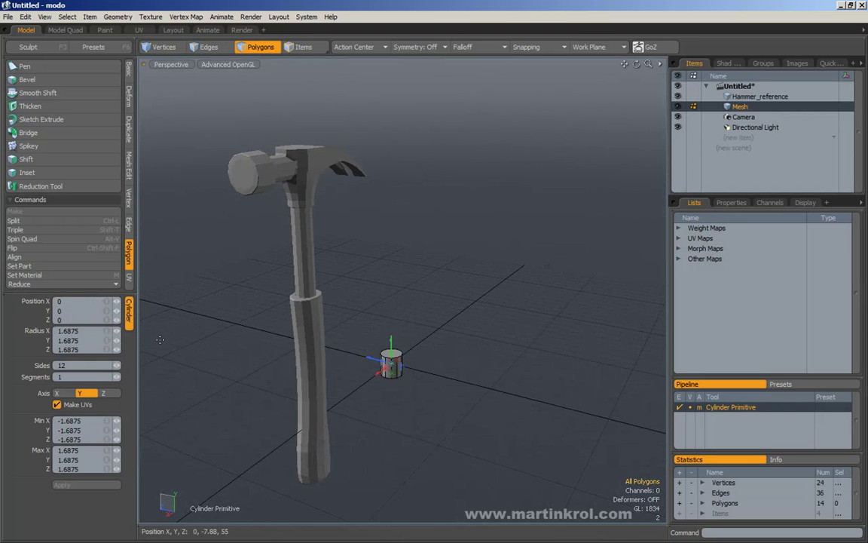
Step: Examine the centred cylinder from the side and from above, checking its sides and cap
{"action": "left_click_drag", "start_coordinate": [463, 329], "coordinate": [403, 334], "text": "alt"}
{"action": "scroll", "coordinate": [528, 349], "scroll_direction": "up", "scroll_amount": 6}
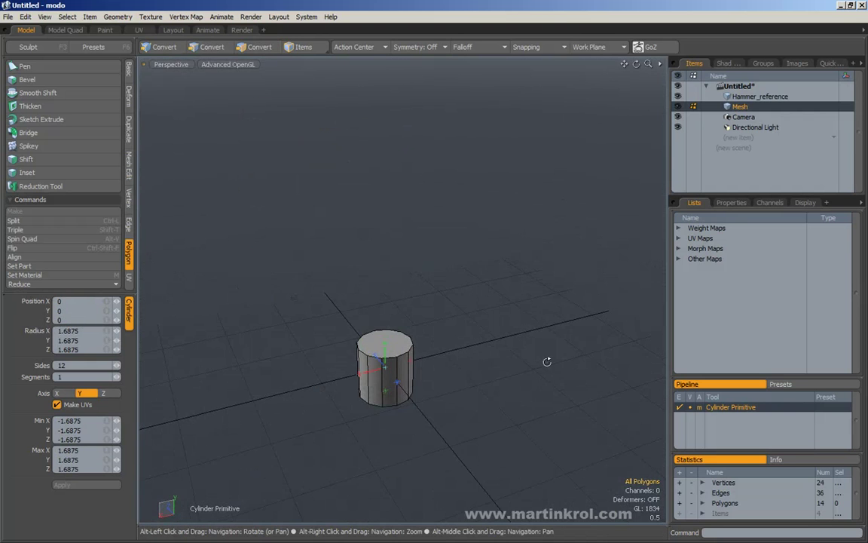
{"action": "left_click_drag", "start_coordinate": [481, 378], "coordinate": [299, 402], "text": "alt"}
{"action": "key", "text": "a"}
{"action": "left_click_drag", "start_coordinate": [481, 318], "coordinate": [162, 295], "text": "alt"}
{"action": "scroll", "coordinate": [255, 380], "scroll_direction": "down", "scroll_amount": 6}
{"action": "left_click_drag", "start_coordinate": [436, 294], "coordinate": [196, 303], "text": "alt"}
{"action": "scroll", "coordinate": [453, 320], "scroll_direction": "down", "scroll_amount": 4}
{"action": "left_click_drag", "start_coordinate": [490, 320], "coordinate": [429, 326], "text": "alt"}
{"action": "right_click_drag", "start_coordinate": [429, 325], "coordinate": [457, 313], "text": "alt"}
{"action": "left_click_drag", "start_coordinate": [443, 295], "coordinate": [463, 336], "text": "alt"}
{"action": "right_click_drag", "start_coordinate": [413, 328], "coordinate": [354, 320], "text": "alt"}
{"action": "middle_click_drag", "start_coordinate": [325, 319], "coordinate": [459, 351], "text": "alt"}
{"action": "middle_click_drag", "start_coordinate": [559, 371], "coordinate": [424, 322], "text": "alt"}
{"action": "right_click_drag", "start_coordinate": [424, 323], "coordinate": [484, 325], "text": "alt"}
{"action": "left_click_drag", "start_coordinate": [484, 326], "coordinate": [471, 375], "text": "alt"}
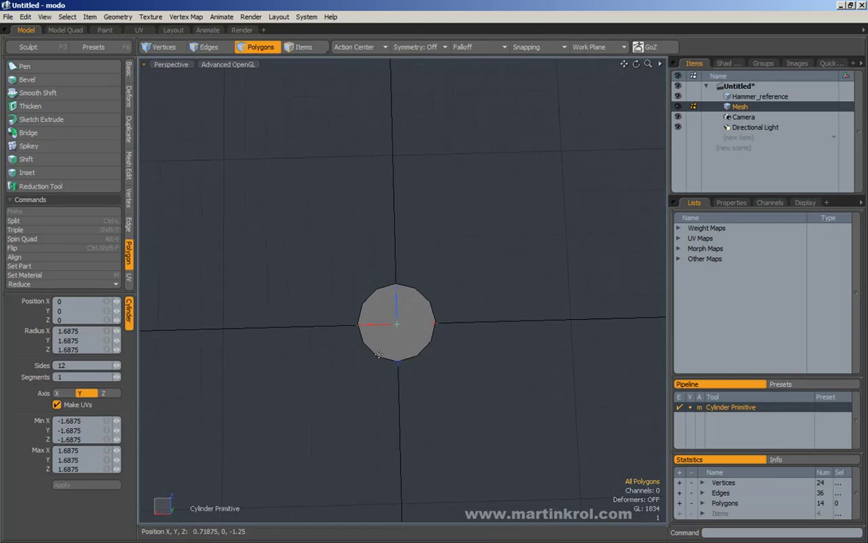
{"action": "mouse_move", "coordinate": [404, 325]}
{"action": "left_mouse_down", "text": "alt"}
{"action": "mouse_move", "coordinate": [397, 349]}
{"action": "mouse_move", "coordinate": [323, 287]}
{"action": "mouse_move", "coordinate": [478, 323]}
{"action": "mouse_move", "coordinate": [441, 302]}
{"action": "mouse_move", "coordinate": [488, 300]}
{"action": "mouse_move", "coordinate": [479, 297]}
{"action": "mouse_move", "coordinate": [452, 333]}
{"action": "mouse_move", "coordinate": [395, 356]}
{"action": "mouse_move", "coordinate": [408, 335]}
{"action": "left_mouse_up", "text": "alt"}
{"action": "middle_click_drag", "start_coordinate": [408, 336], "coordinate": [397, 353], "text": "alt"}
{"action": "scroll", "coordinate": [397, 353], "scroll_direction": "up", "scroll_amount": 3}
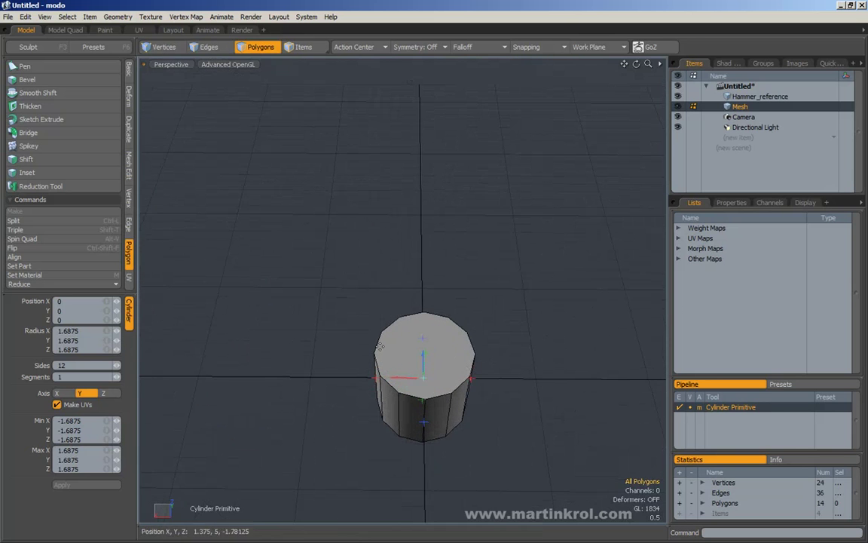
Step: Stretch the cylinder upward so that its top reaches about 13.25 on the Y axis
{"action": "scroll", "coordinate": [419, 406], "scroll_direction": "down", "scroll_amount": 2, "text": "alt"}
{"action": "left_click_drag", "start_coordinate": [392, 388], "coordinate": [399, 370], "text": "alt"}
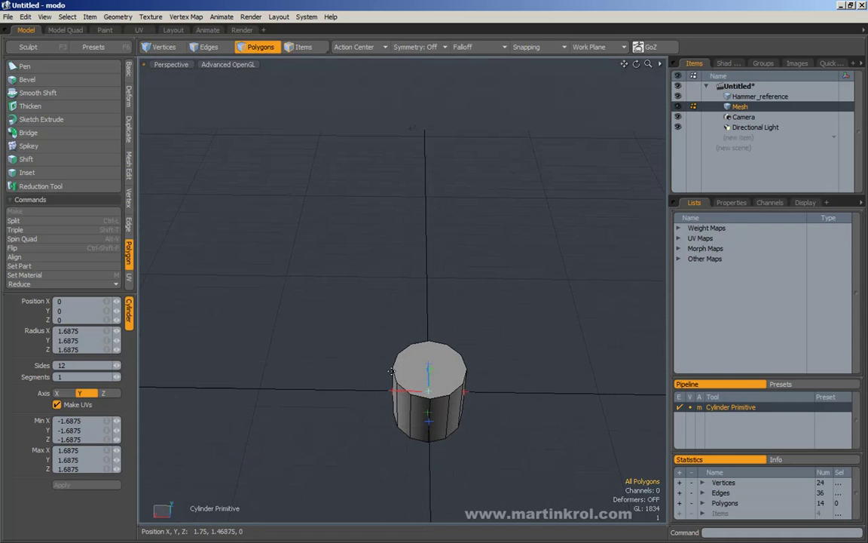
{"action": "scroll", "coordinate": [467, 401], "scroll_direction": "down", "scroll_amount": 2, "text": "alt"}
{"action": "middle_click_drag", "start_coordinate": [467, 401], "coordinate": [432, 411], "text": "alt"}
{"action": "left_click_drag", "start_coordinate": [431, 411], "coordinate": [446, 334], "text": "alt"}
{"action": "middle_click_drag", "start_coordinate": [446, 334], "coordinate": [435, 343], "text": "alt"}
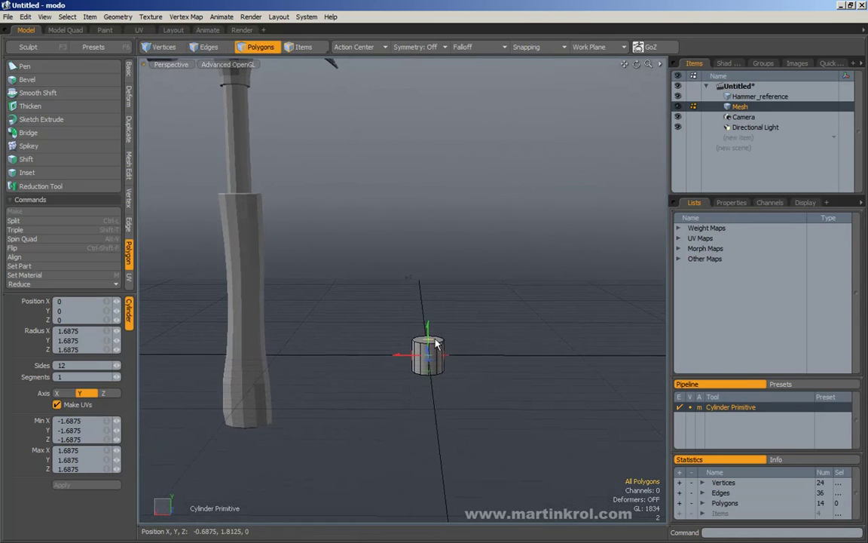
{"action": "left_click_drag", "start_coordinate": [427, 323], "coordinate": [429, 229]}
Step: Extend the cylinder's ends to about -7.56 and 16.8 on the Y axis to match the reference handle, and finish the primitive
{"action": "key", "text": "KP_2"}
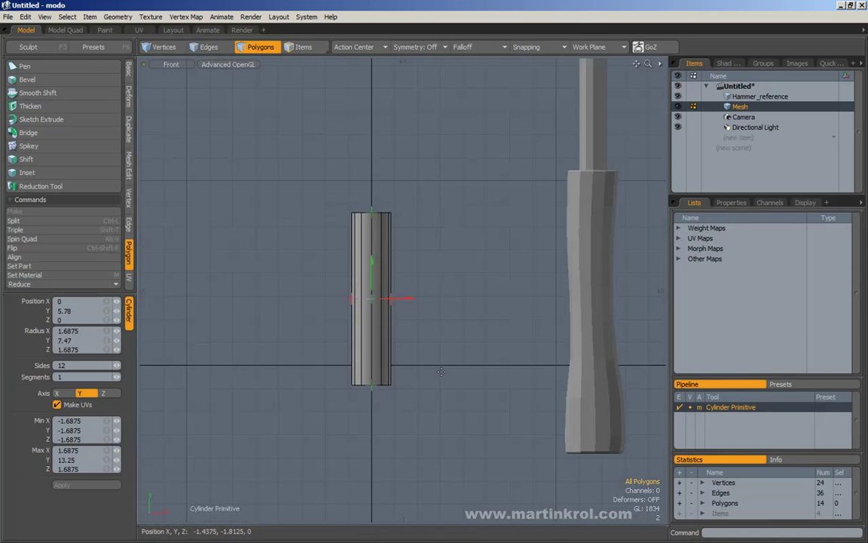
{"action": "key", "text": "KP_3"}
{"action": "scroll", "coordinate": [432, 357], "scroll_direction": "down", "scroll_amount": 3, "text": "alt"}
{"action": "scroll", "coordinate": [426, 351], "scroll_direction": "up", "scroll_amount": 3, "text": "alt"}
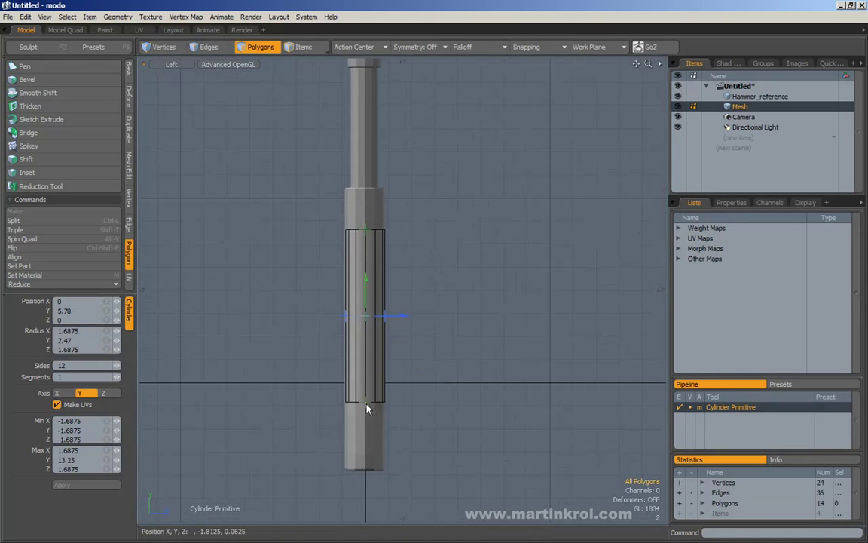
{"action": "scroll", "coordinate": [363, 301], "scroll_direction": "down", "scroll_amount": 3, "text": "alt"}
{"action": "left_click_drag", "start_coordinate": [361, 227], "coordinate": [431, 289], "text": "alt"}
{"action": "key", "text": "KP_Decimal"}
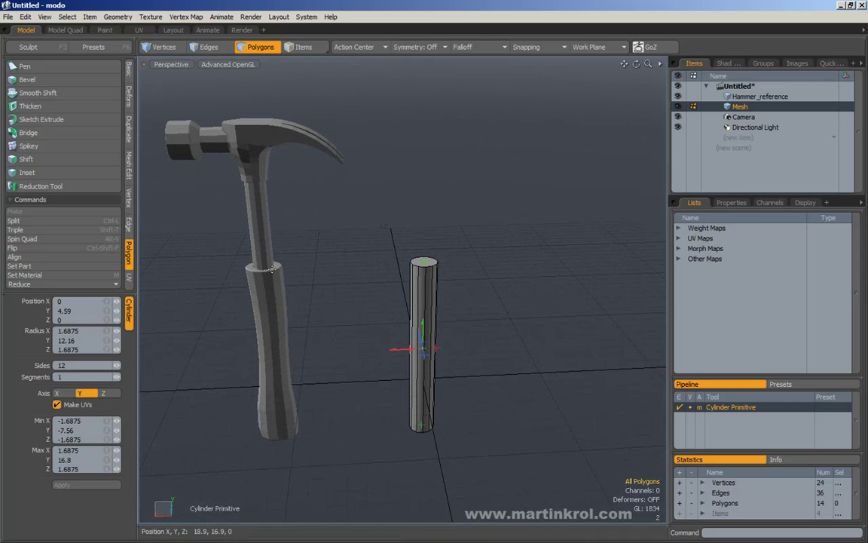
{"action": "middle_click_drag", "start_coordinate": [483, 270], "coordinate": [462, 286], "text": "alt"}
{"action": "left_click_drag", "start_coordinate": [409, 273], "coordinate": [405, 329], "text": "alt"}
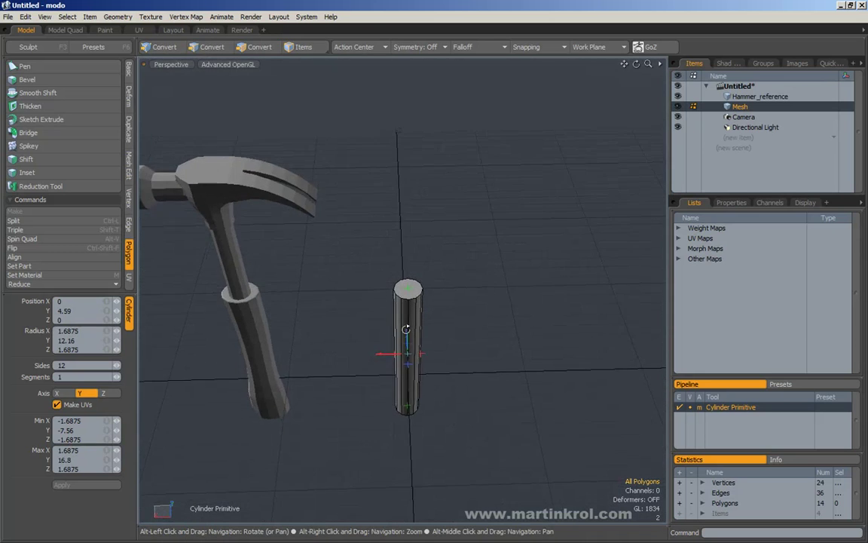
{"action": "right_click_drag", "start_coordinate": [405, 330], "coordinate": [468, 310], "text": "alt"}
{"action": "mouse_move", "coordinate": [425, 295]}
{"action": "left_mouse_down", "text": "alt"}
{"action": "mouse_move", "coordinate": [435, 292]}
{"action": "mouse_move", "coordinate": [431, 301]}
{"action": "mouse_move", "coordinate": [442, 293]}
{"action": "mouse_move", "coordinate": [442, 303]}
{"action": "mouse_move", "coordinate": [438, 294]}
{"action": "left_mouse_up", "text": "alt"}
{"action": "right_click_drag", "start_coordinate": [452, 294], "coordinate": [436, 295], "text": "alt"}
{"action": "left_click_drag", "start_coordinate": [435, 295], "coordinate": [425, 287], "text": "alt"}
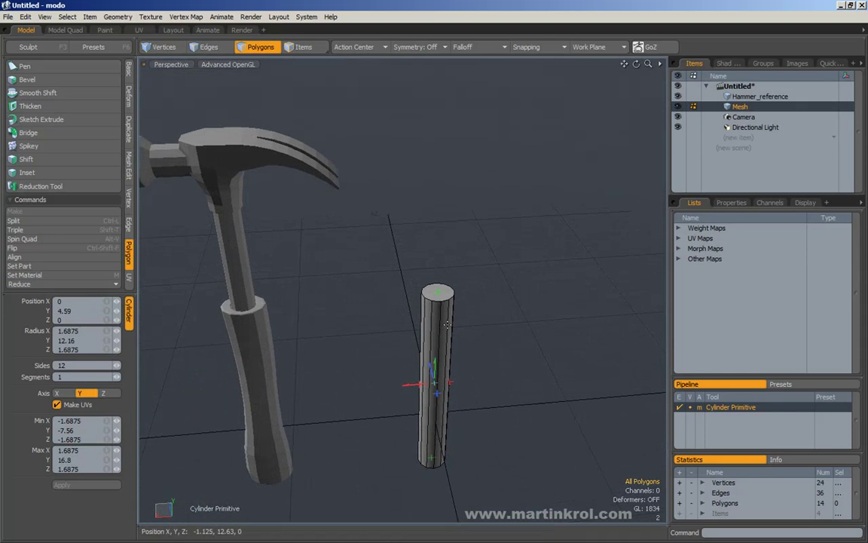
{"action": "key", "text": "space"}
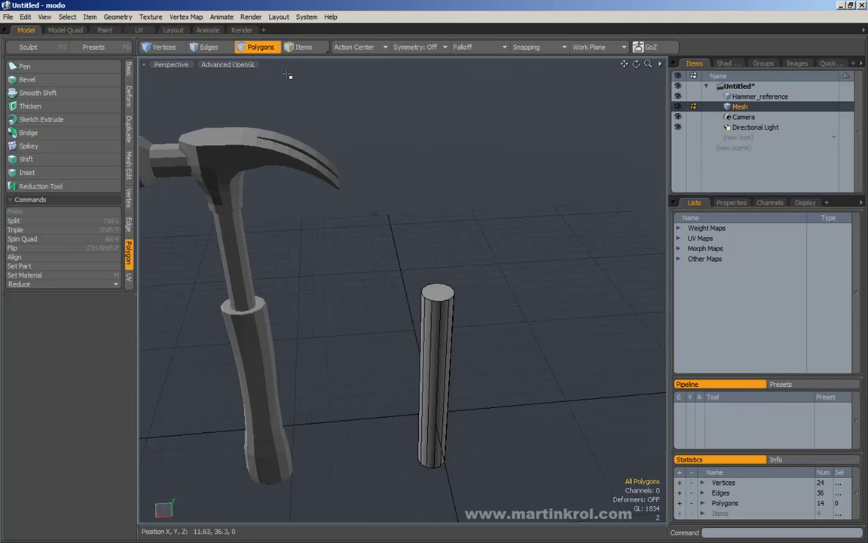
Step: Bevel the cylinder's top cap upward with a Shift of about 10.38 to form the handle's upper shaft, and clear the selection
{"action": "left_click", "coordinate": [440, 294]}
{"action": "left_click_drag", "start_coordinate": [446, 297], "coordinate": [404, 307], "text": "alt"}
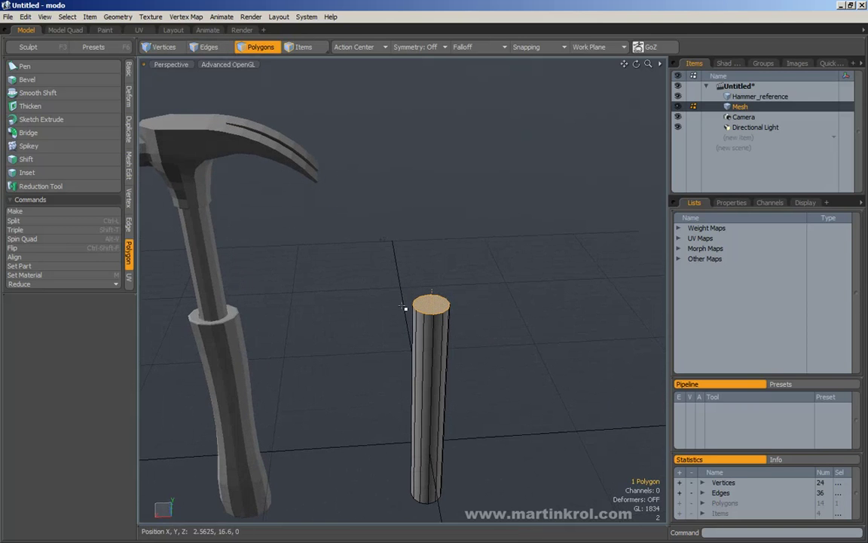
{"action": "left_click_drag", "start_coordinate": [389, 341], "coordinate": [422, 305], "text": "alt"}
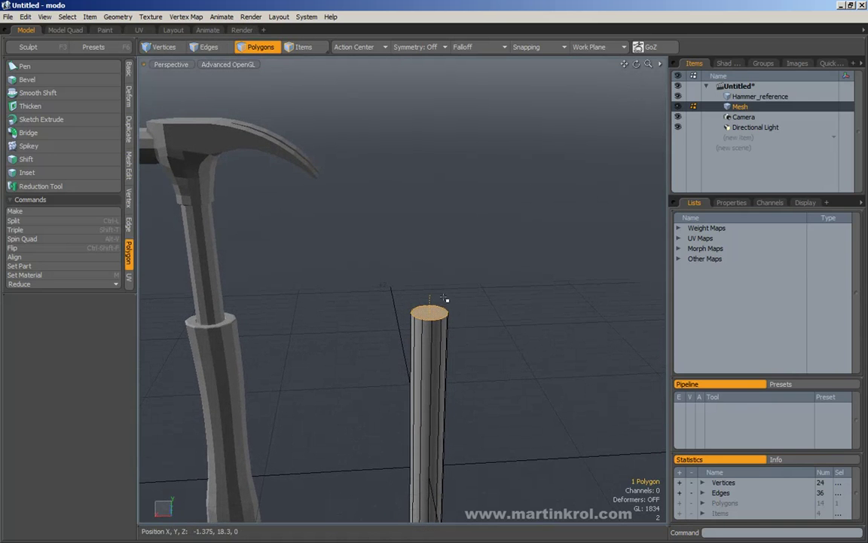
{"action": "key", "text": "b"}
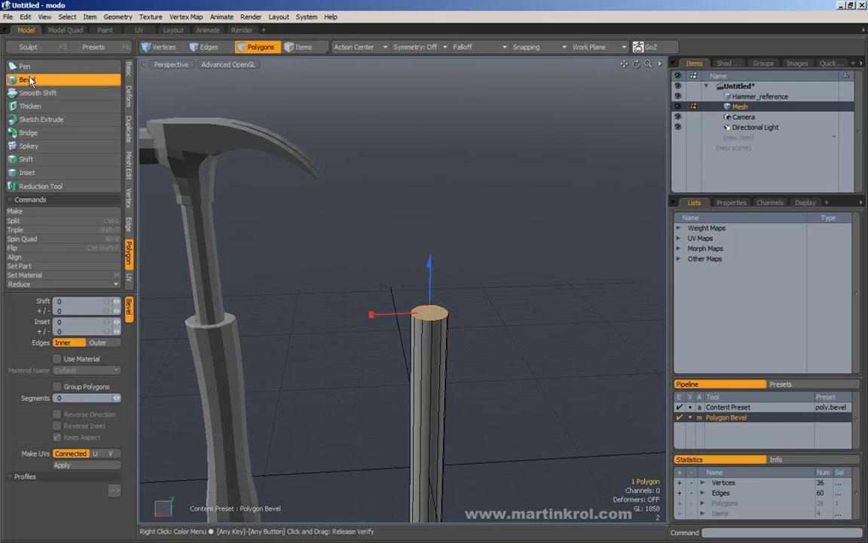
{"action": "left_click_drag", "start_coordinate": [429, 260], "coordinate": [430, 146]}
{"action": "left_click_drag", "start_coordinate": [463, 202], "coordinate": [478, 229], "text": "alt"}
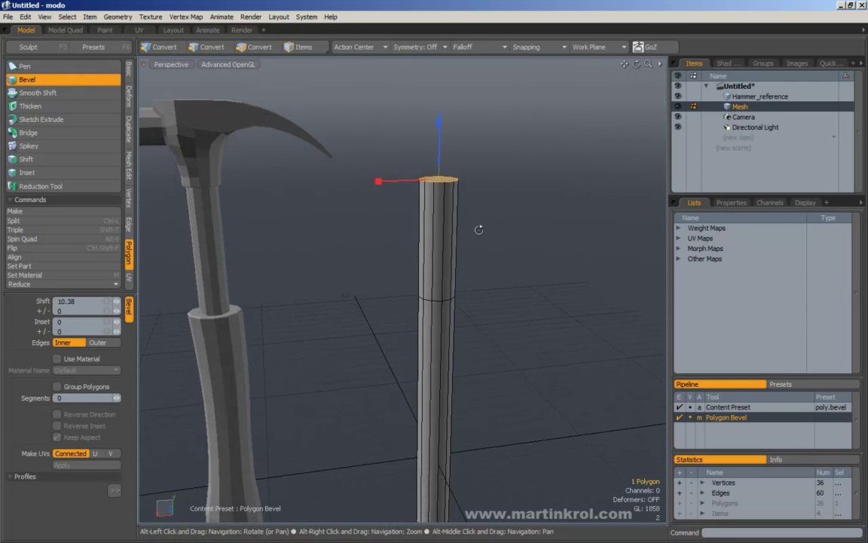
{"action": "key", "text": "q"}
{"action": "left_click", "coordinate": [527, 282]}
{"action": "left_click_drag", "start_coordinate": [527, 282], "coordinate": [482, 288], "text": "alt"}
{"action": "left_click_drag", "start_coordinate": [522, 315], "coordinate": [446, 299], "text": "ctrl+alt"}
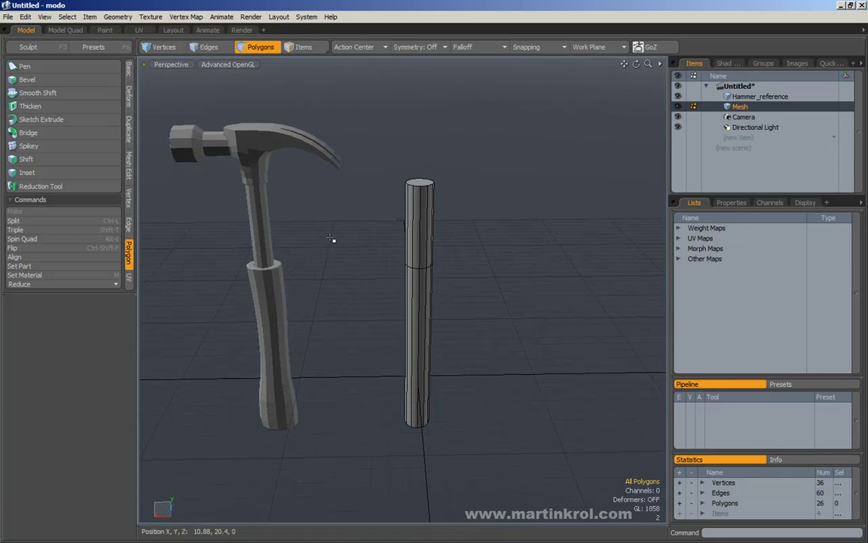
{"action": "left_click_drag", "start_coordinate": [330, 237], "coordinate": [358, 242], "text": "alt"}
{"action": "middle_click_drag", "start_coordinate": [333, 227], "coordinate": [512, 459]}
{"action": "middle_click_drag", "start_coordinate": [344, 128], "coordinate": [533, 538]}
{"action": "left_click_drag", "start_coordinate": [462, 330], "coordinate": [485, 372], "text": "alt"}
{"action": "key", "text": "r"}
{"action": "left_click_drag", "start_coordinate": [429, 304], "coordinate": [490, 354], "text": "alt"}
{"action": "left_click_drag", "start_coordinate": [333, 323], "coordinate": [333, 301], "text": "alt"}
{"action": "key", "text": "space"}
{"action": "left_click", "coordinate": [514, 358]}
Step: Select the 13 polygons of the handle's lower section: its twelve sides and the bottom cap
{"action": "left_click_drag", "start_coordinate": [514, 359], "coordinate": [439, 319], "text": "alt"}
{"action": "middle_click_drag", "start_coordinate": [322, 240], "coordinate": [495, 463]}
{"action": "left_click_drag", "start_coordinate": [416, 392], "coordinate": [472, 423], "text": "alt"}
{"action": "middle_click_drag", "start_coordinate": [344, 252], "coordinate": [574, 475]}
{"action": "left_click_drag", "start_coordinate": [522, 427], "coordinate": [488, 412], "text": "alt"}
{"action": "left_click_drag", "start_coordinate": [433, 327], "coordinate": [386, 303], "text": "alt"}
{"action": "middle_click_drag", "start_coordinate": [343, 257], "coordinate": [525, 462]}
{"action": "left_click_drag", "start_coordinate": [390, 324], "coordinate": [465, 354], "text": "alt"}
Step: Bevel the selected lower polygons outward as a group with a Shift of 0.75 to thicken the grip
{"action": "key", "text": "b"}
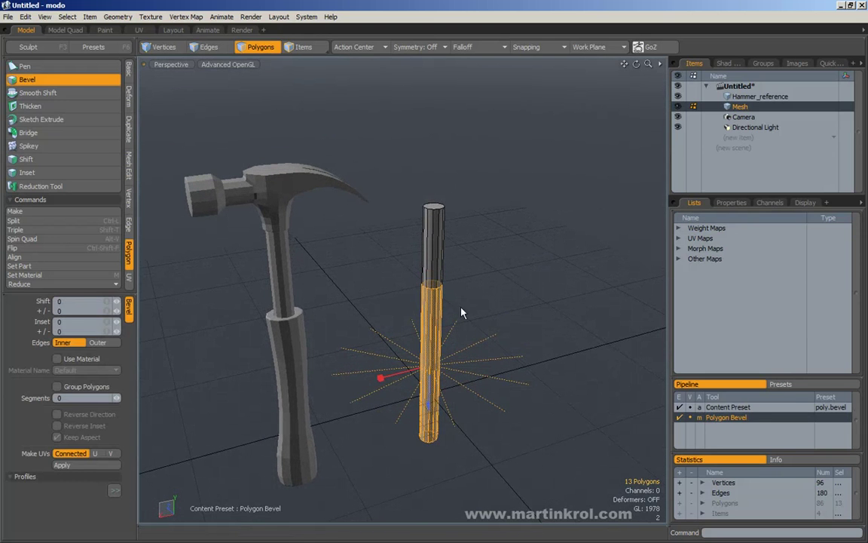
{"action": "left_click_drag", "start_coordinate": [429, 405], "coordinate": [428, 413]}
{"action": "right_click_drag", "start_coordinate": [444, 302], "coordinate": [485, 309], "text": "alt"}
{"action": "left_click_drag", "start_coordinate": [484, 310], "coordinate": [490, 332], "text": "alt"}
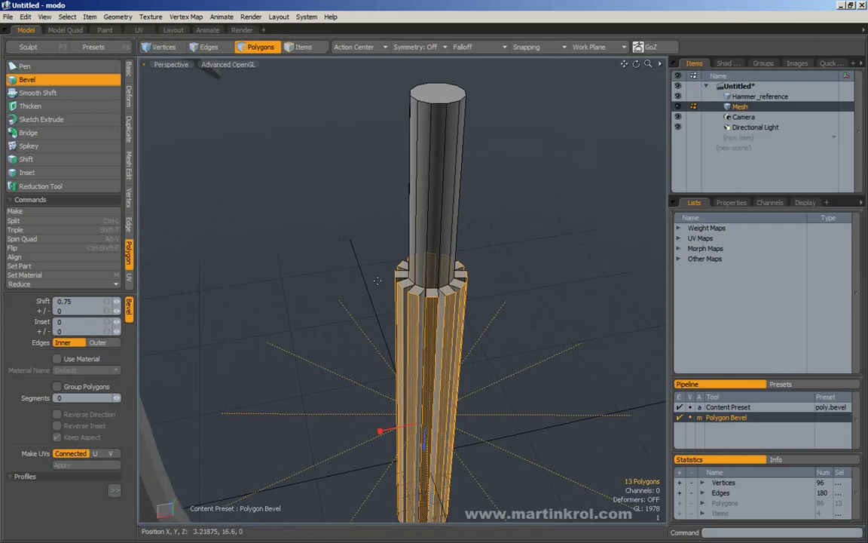
{"action": "left_click", "coordinate": [56, 387]}
{"action": "right_click_drag", "start_coordinate": [413, 391], "coordinate": [368, 394], "text": "alt"}
{"action": "left_click_drag", "start_coordinate": [368, 393], "coordinate": [335, 336], "text": "alt+shift"}
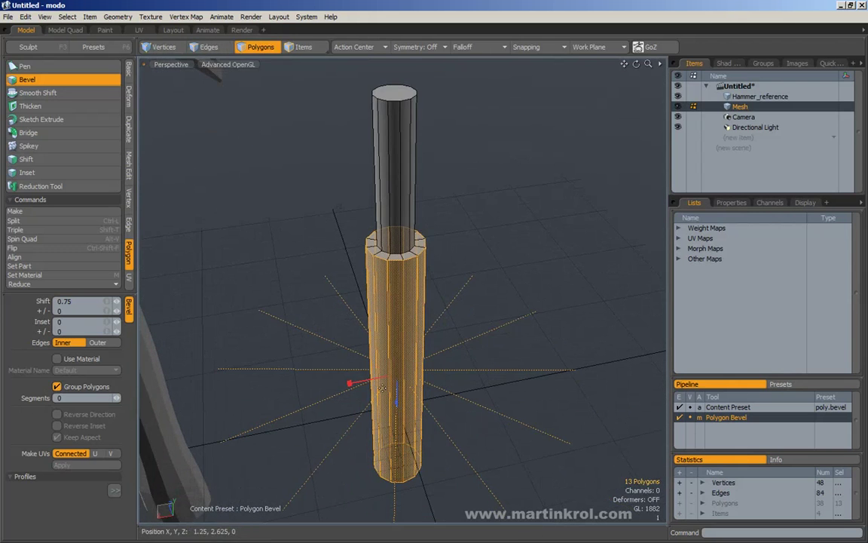
{"action": "left_click_drag", "start_coordinate": [399, 389], "coordinate": [471, 429]}
{"action": "right_click_drag", "start_coordinate": [471, 430], "coordinate": [415, 395], "text": "alt"}
{"action": "left_click_drag", "start_coordinate": [414, 394], "coordinate": [407, 378], "text": "alt+shift"}
{"action": "key", "text": "space"}
Step: Scale the grip polygons to about 98.5% on X and 82% on Z to match the reference, and clear the selection
{"action": "left_click_drag", "start_coordinate": [518, 346], "coordinate": [474, 350], "text": "alt"}
{"action": "left_click_drag", "start_coordinate": [190, 293], "coordinate": [320, 295], "text": "alt"}
{"action": "left_click_drag", "start_coordinate": [357, 283], "coordinate": [360, 298], "text": "alt"}
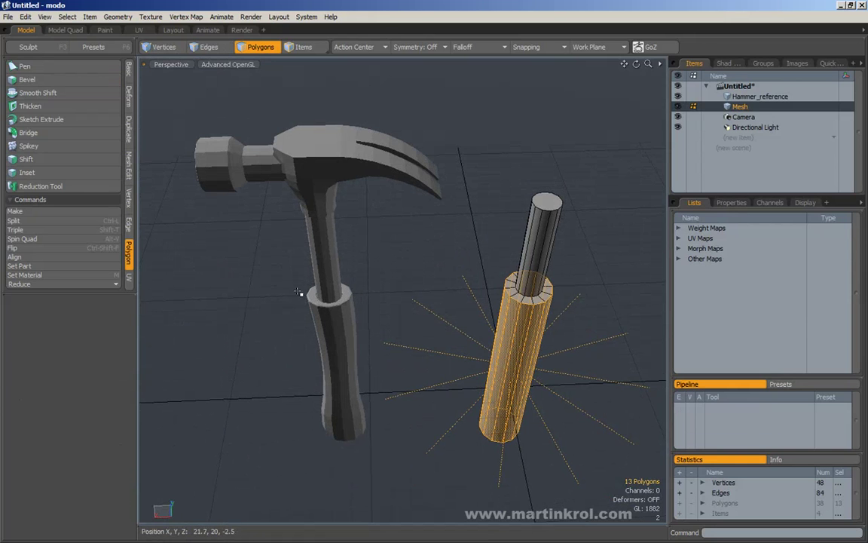
{"action": "middle_click_drag", "start_coordinate": [384, 318], "coordinate": [315, 297], "text": "alt"}
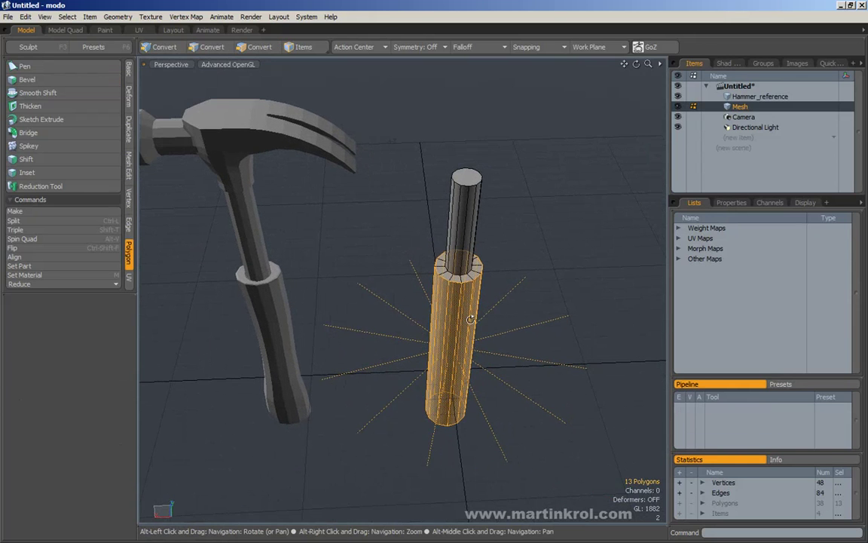
{"action": "key", "text": "r"}
{"action": "left_click_drag", "start_coordinate": [407, 308], "coordinate": [423, 355], "text": "alt"}
{"action": "left_click_drag", "start_coordinate": [428, 292], "coordinate": [430, 296]}
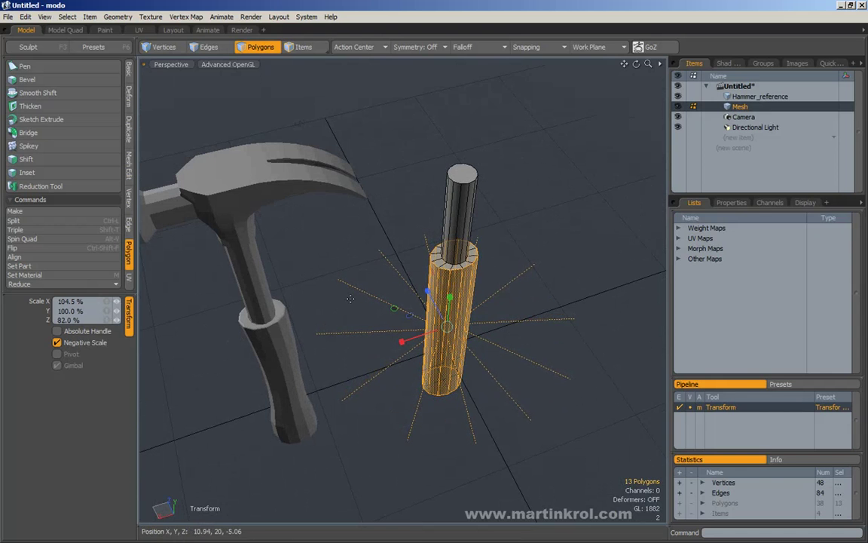
{"action": "left_click_drag", "start_coordinate": [407, 264], "coordinate": [272, 228], "text": "alt"}
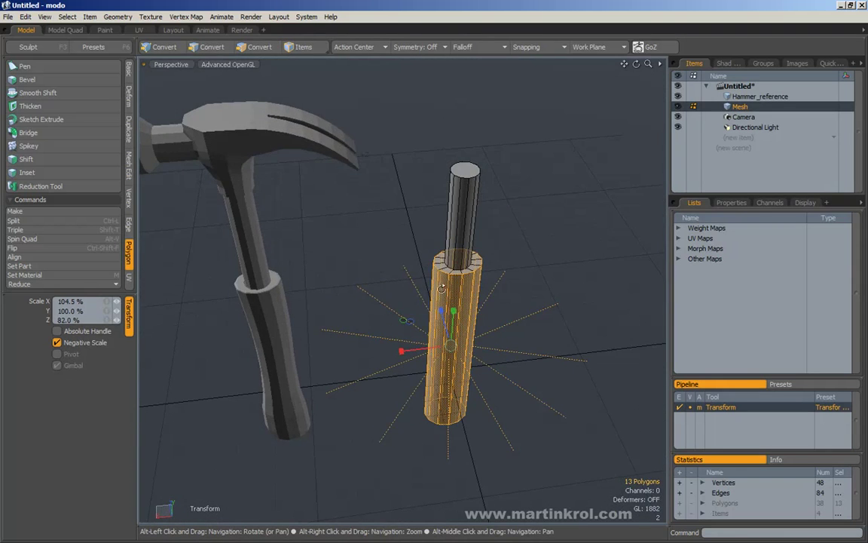
{"action": "left_click_drag", "start_coordinate": [403, 350], "coordinate": [405, 349]}
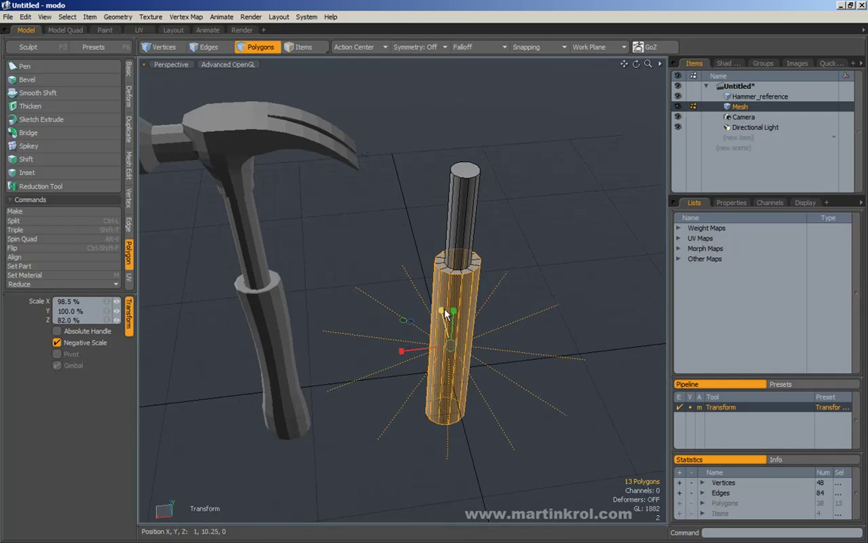
{"action": "left_click_drag", "start_coordinate": [517, 316], "coordinate": [422, 329], "text": "alt"}
{"action": "key", "text": "space"}
{"action": "left_click", "coordinate": [502, 282]}
Step: Clone the top cap polygon of the upper shaft once, offsetting the copy about 4 units upward on the Y axis
{"action": "left_click_drag", "start_coordinate": [502, 283], "coordinate": [461, 231], "text": "alt"}
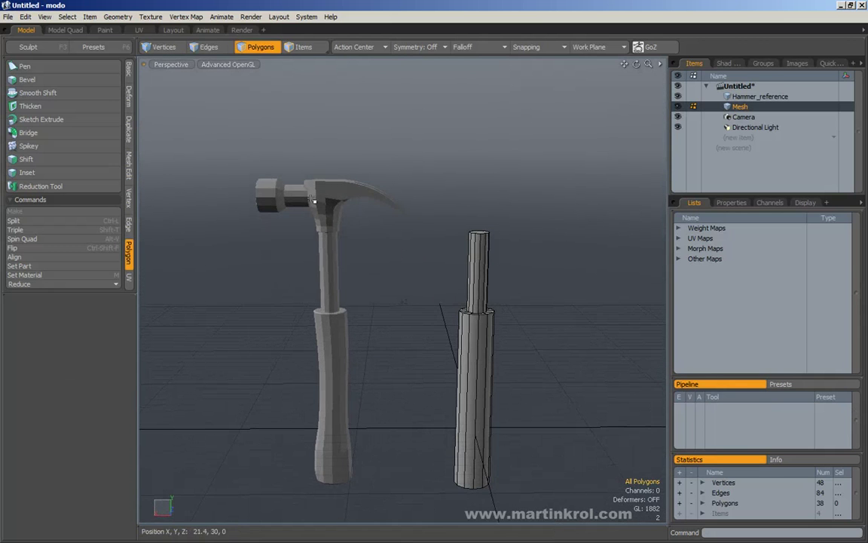
{"action": "left_click_drag", "start_coordinate": [401, 213], "coordinate": [444, 239], "text": "alt"}
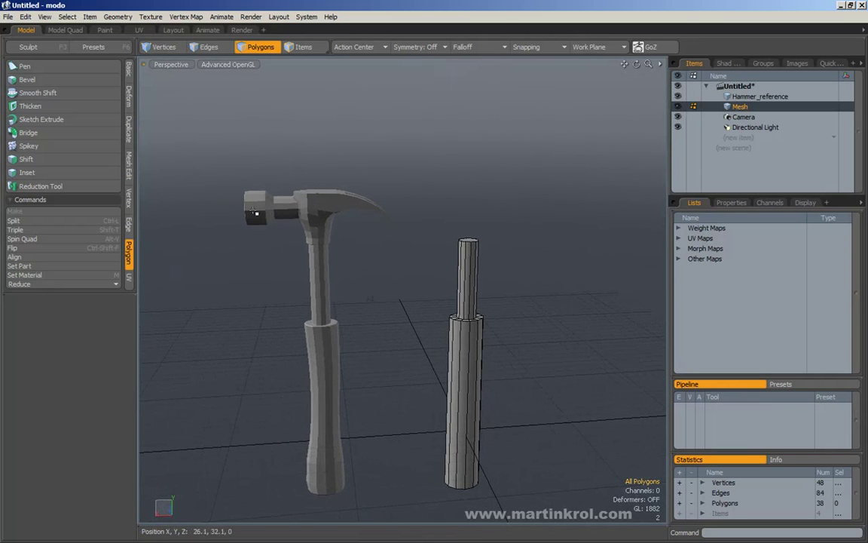
{"action": "left_click_drag", "start_coordinate": [241, 203], "coordinate": [266, 249], "text": "alt"}
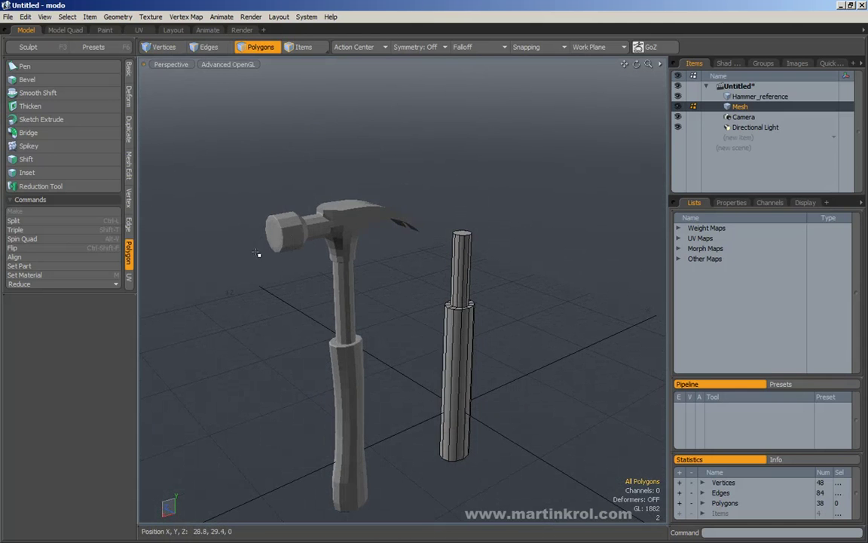
{"action": "left_click_drag", "start_coordinate": [436, 254], "coordinate": [416, 249], "text": "alt"}
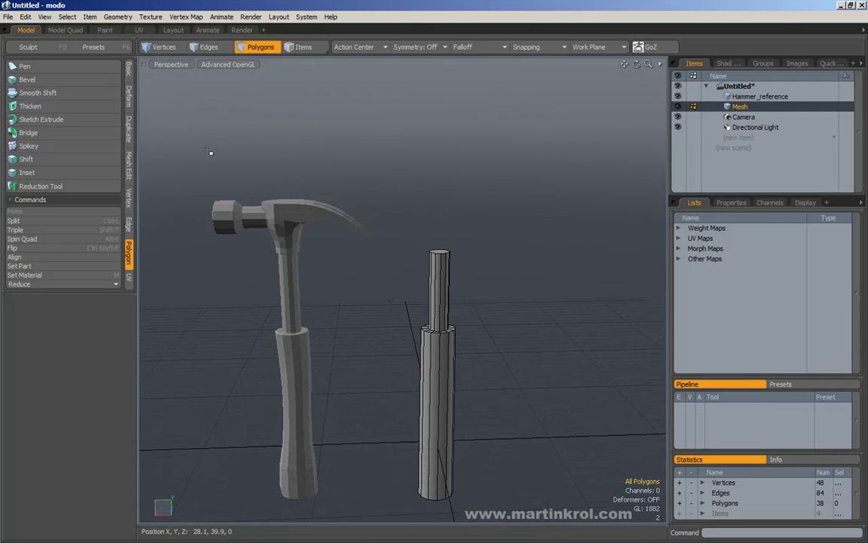
{"action": "left_click", "coordinate": [440, 252]}
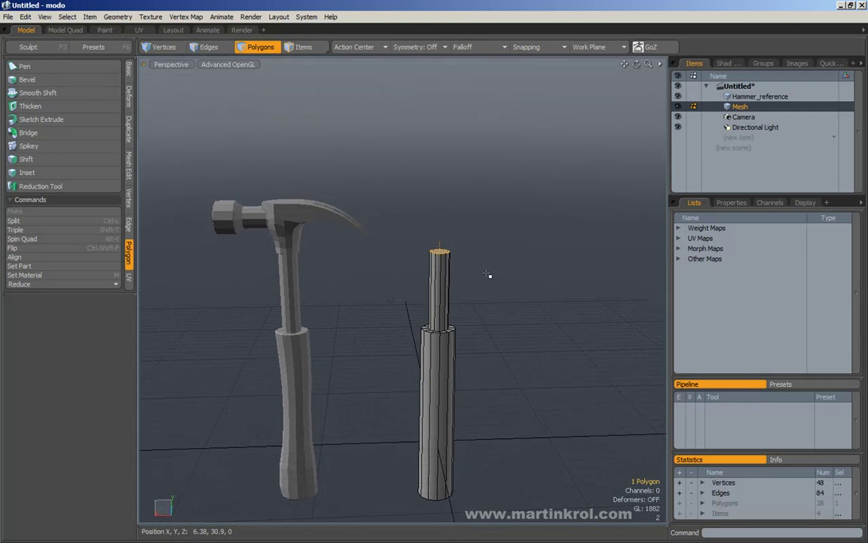
{"action": "key", "text": "KP_2"}
{"action": "key", "text": "KP_3"}
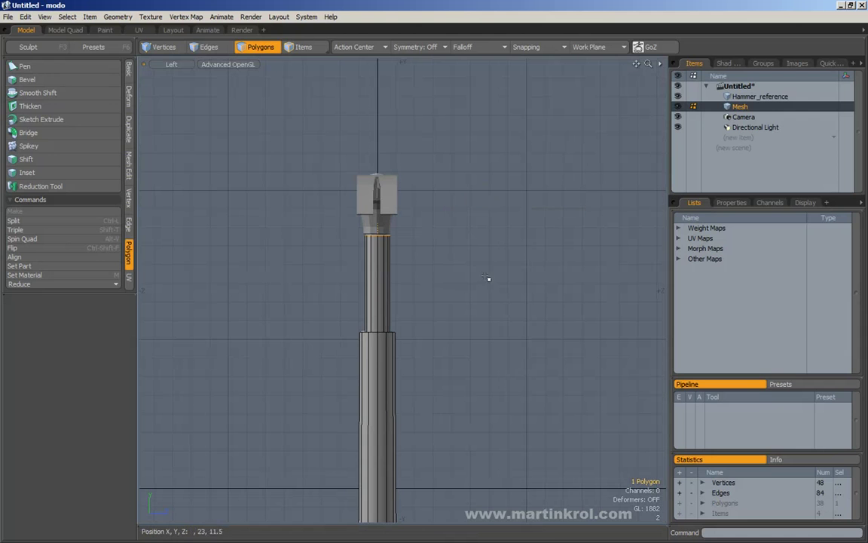
{"action": "key", "text": "KP_1"}
{"action": "key", "text": "KP_Decimal"}
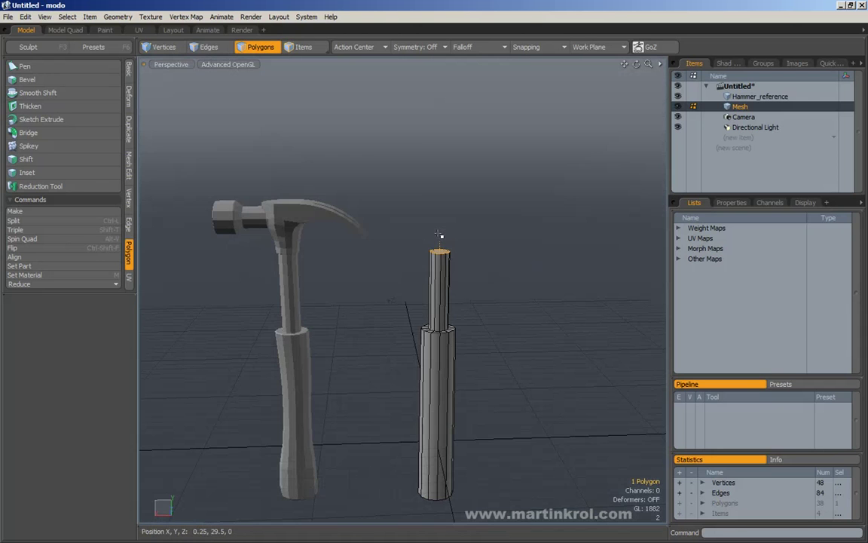
{"action": "left_click_drag", "start_coordinate": [453, 243], "coordinate": [427, 256], "text": "alt+shift"}
{"action": "scroll", "coordinate": [427, 256], "scroll_direction": "up", "scroll_amount": 2}
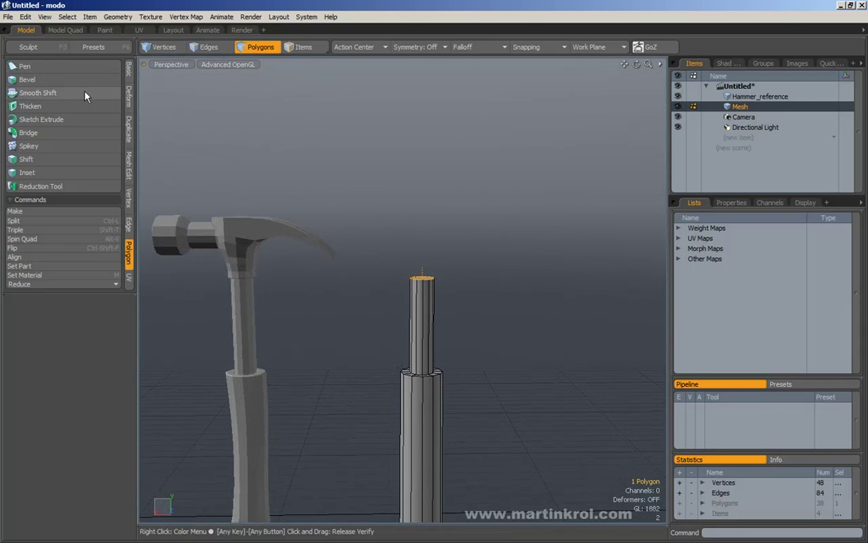
{"action": "left_click", "coordinate": [128, 125]}
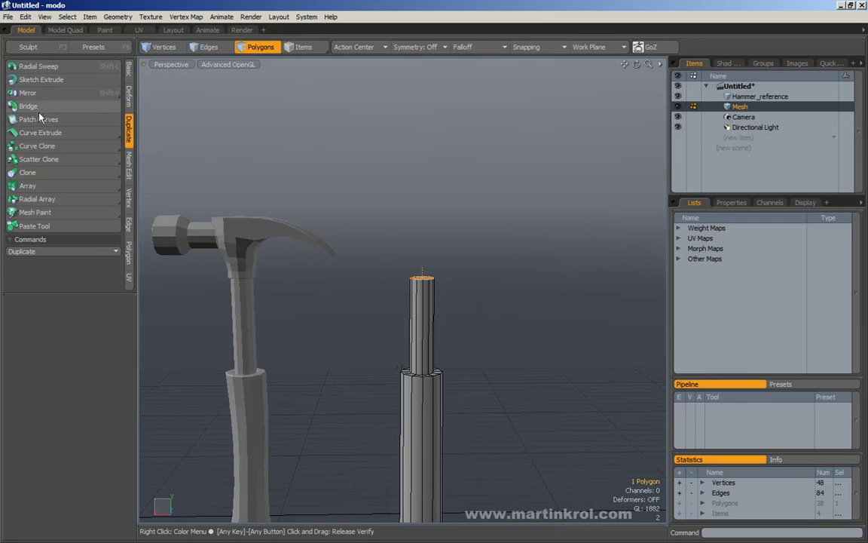
{"action": "left_click", "coordinate": [30, 172]}
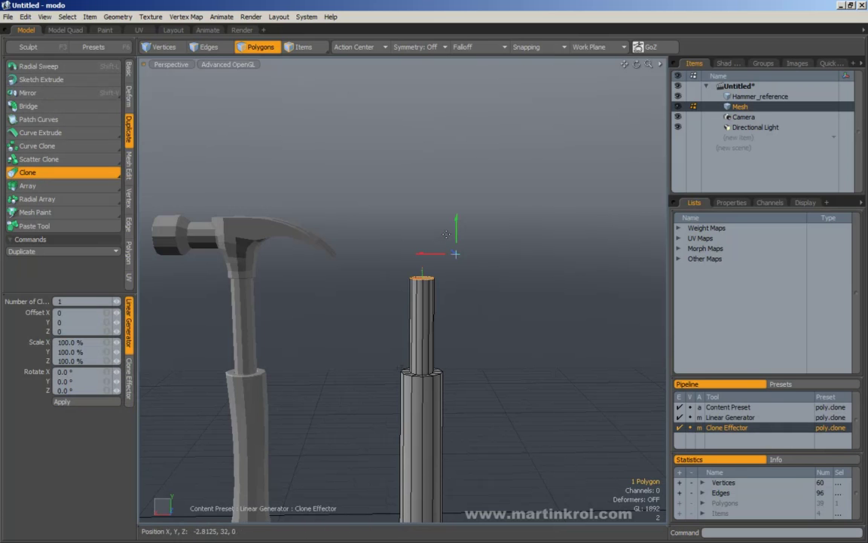
{"action": "left_click_drag", "start_coordinate": [455, 229], "coordinate": [456, 181]}
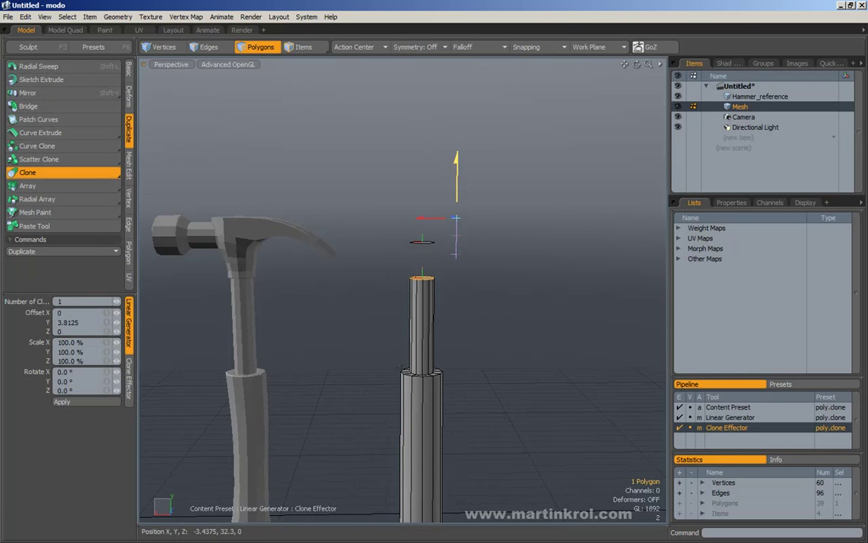
{"action": "key", "text": "space"}
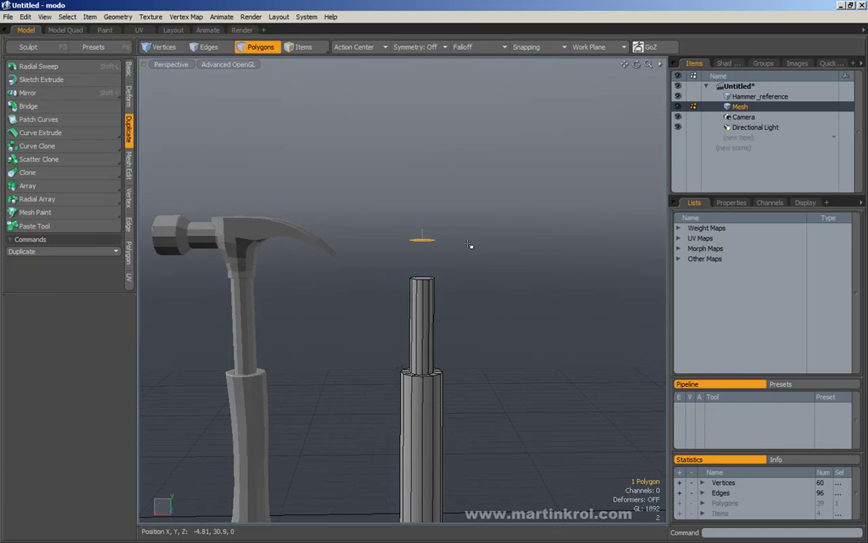
Step: Rotate the cloned cap polygon to -90° about the Z axis so that it stands upright
{"action": "key", "text": "e"}
{"action": "key", "text": "space"}
{"action": "key", "text": "e"}
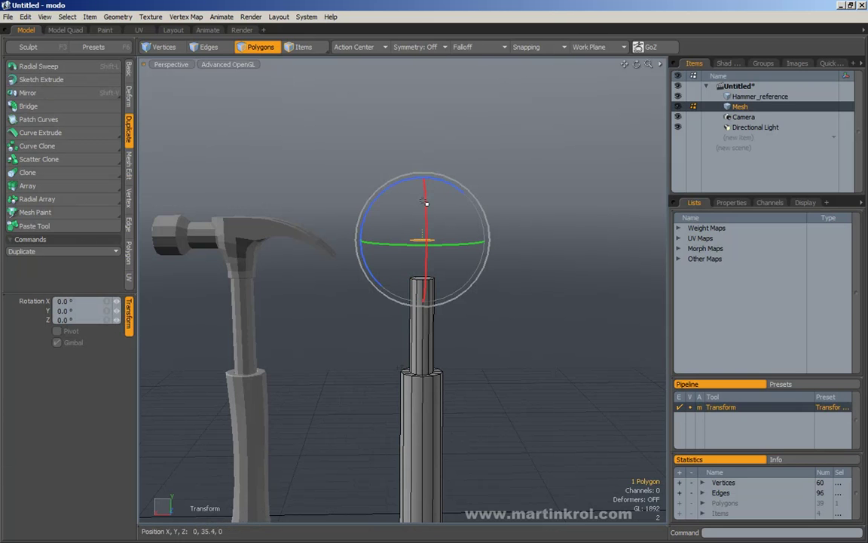
{"action": "left_click_drag", "start_coordinate": [399, 187], "coordinate": [361, 275]}
{"action": "left_click_drag", "start_coordinate": [79, 321], "coordinate": [26, 326]}
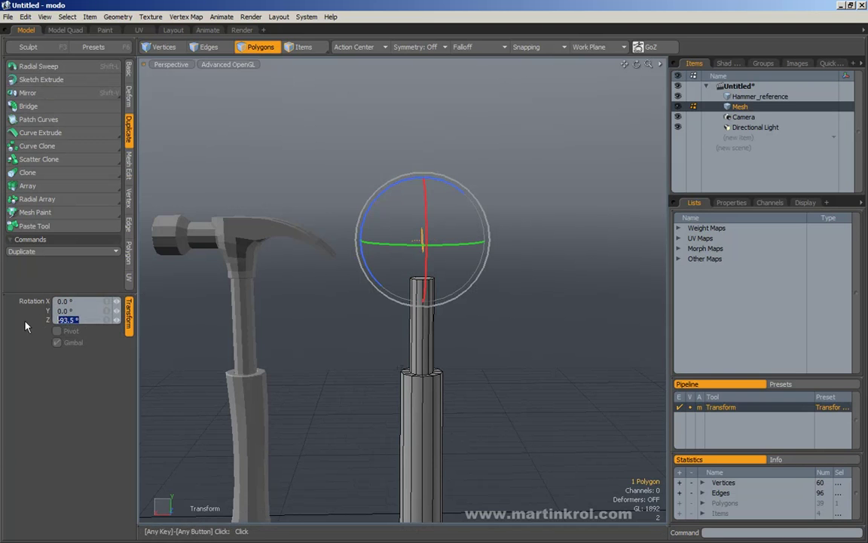
{"action": "mouse_move", "coordinate": [383, 193]}
{"action": "left_mouse_down"}
{"action": "mouse_move", "coordinate": [377, 197]}
{"action": "mouse_move", "coordinate": [390, 189]}
{"action": "left_mouse_up"}
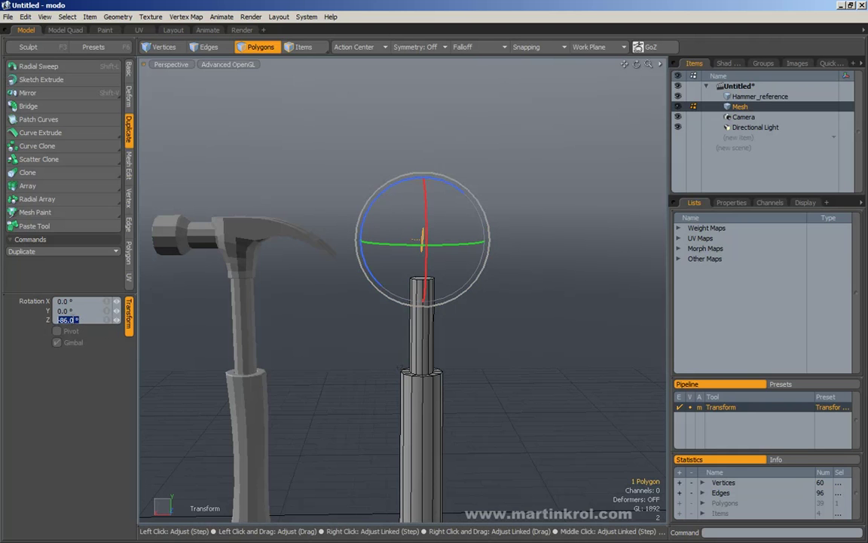
{"action": "type", "text": "-90"}
{"action": "key", "text": "Return"}
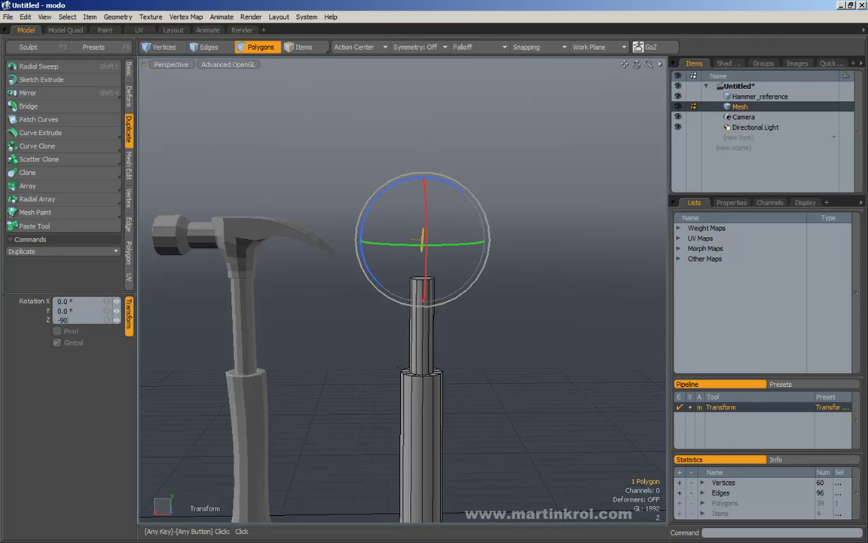
Step: Move the upright polygon 1.125 along the X axis and scale it uniformly to 129.5%
{"action": "key", "text": "w"}
{"action": "left_click_drag", "start_coordinate": [404, 242], "coordinate": [527, 256]}
{"action": "middle_click_drag", "start_coordinate": [526, 256], "coordinate": [492, 251], "text": "alt"}
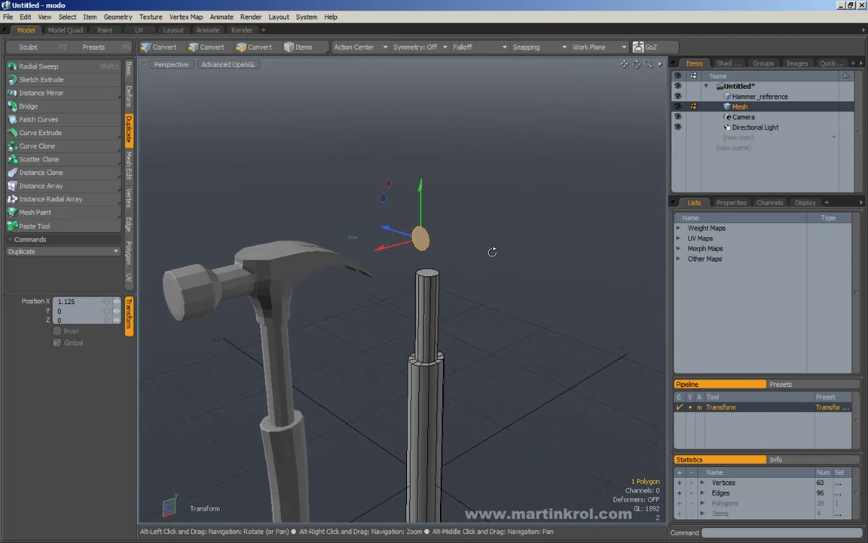
{"action": "left_click_drag", "start_coordinate": [465, 285], "coordinate": [467, 254], "text": "alt"}
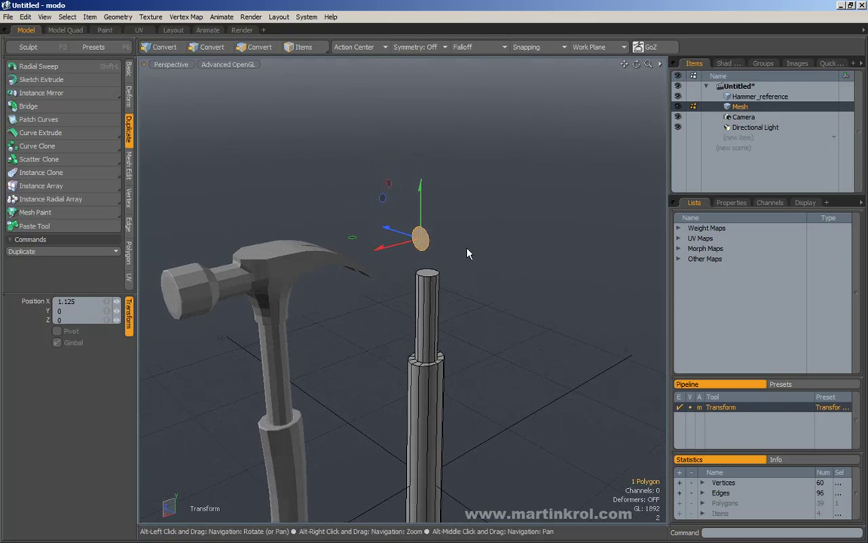
{"action": "key", "text": "r"}
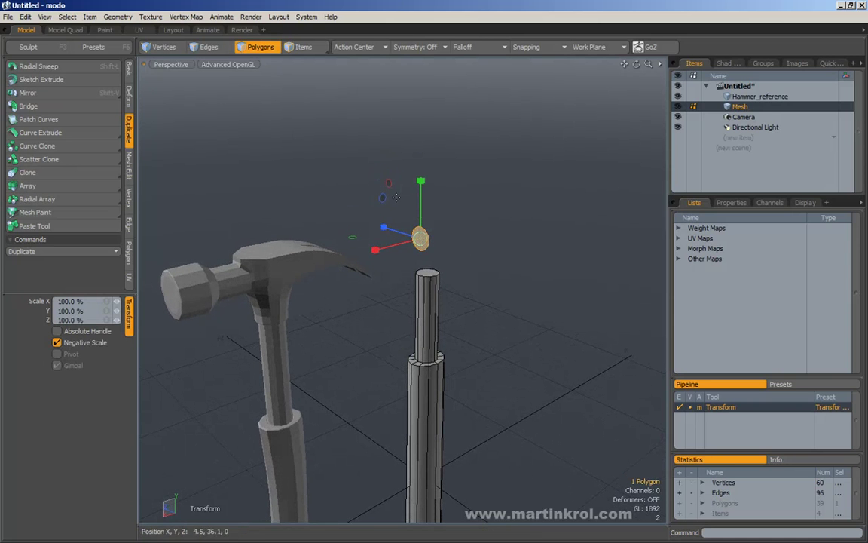
{"action": "left_click_drag", "start_coordinate": [418, 238], "coordinate": [448, 237]}
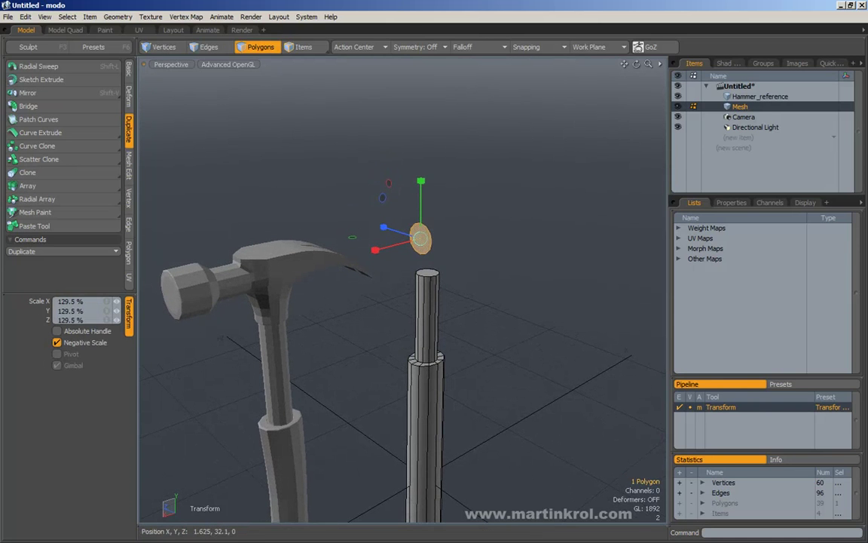
{"action": "left_click_drag", "start_coordinate": [516, 260], "coordinate": [476, 253], "text": "alt"}
{"action": "key", "text": "q"}
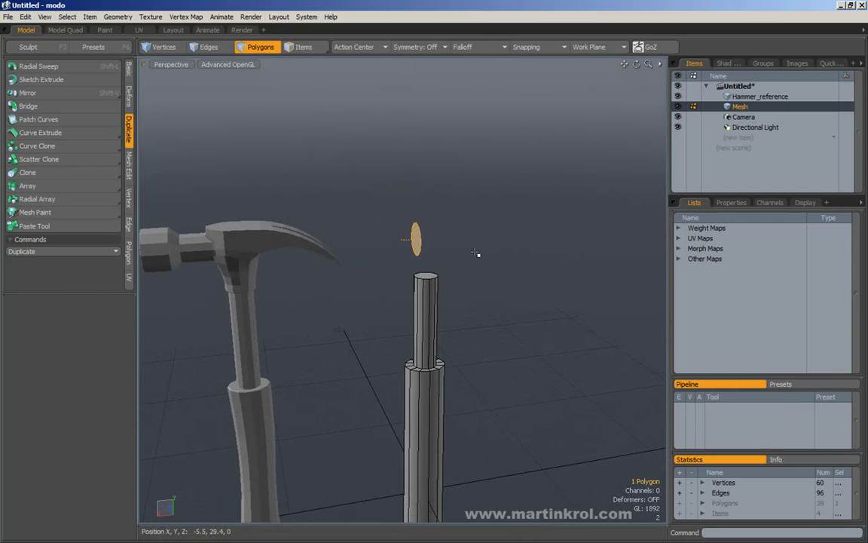
Step: Bevel the upright polygon with a Shift of 4.31 along its normal to start the hammer head
{"action": "key", "text": "b"}
{"action": "left_click_drag", "start_coordinate": [394, 248], "coordinate": [351, 246]}
{"action": "middle_click_drag", "start_coordinate": [323, 218], "coordinate": [371, 222], "text": "alt"}
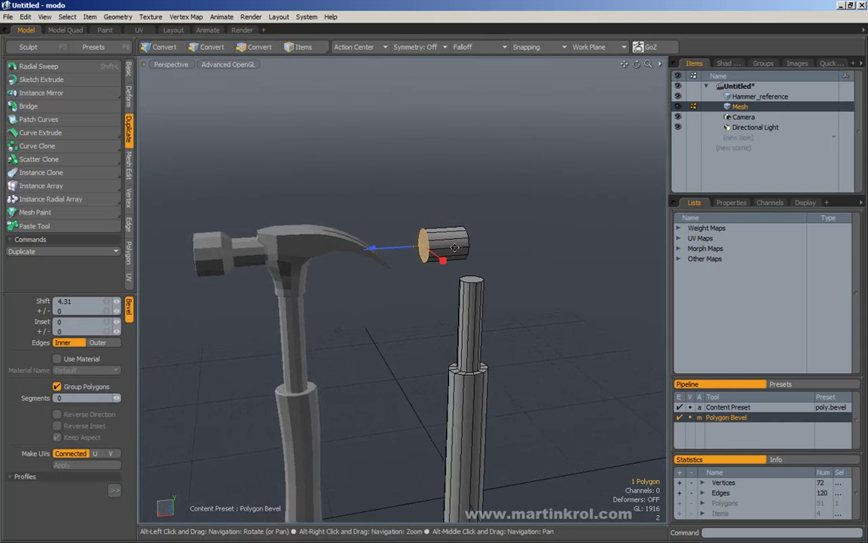
Step: Undo the last bevel of the upright head polygon and leave the Transform tool
{"action": "left_click_drag", "start_coordinate": [371, 222], "coordinate": [351, 216], "text": "alt"}
{"action": "left_click_drag", "start_coordinate": [455, 244], "coordinate": [475, 223], "text": "alt"}
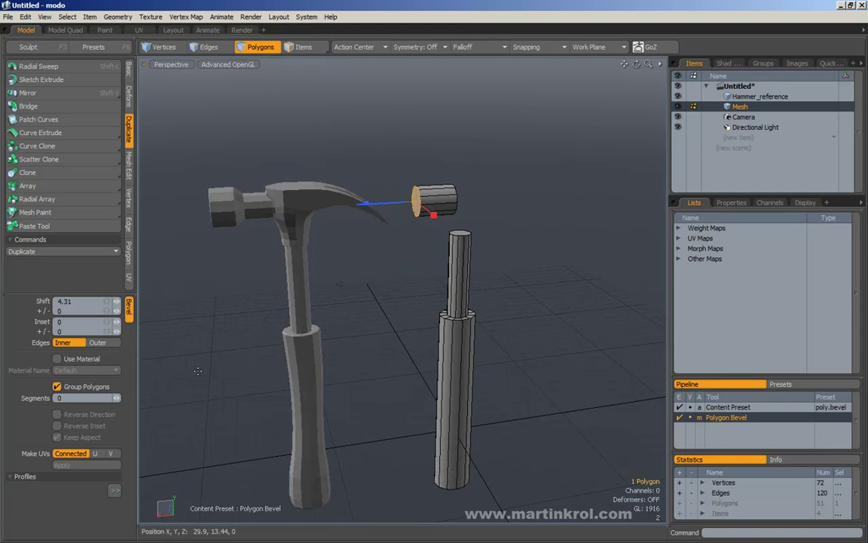
{"action": "left_click_drag", "start_coordinate": [389, 166], "coordinate": [354, 205], "text": "alt"}
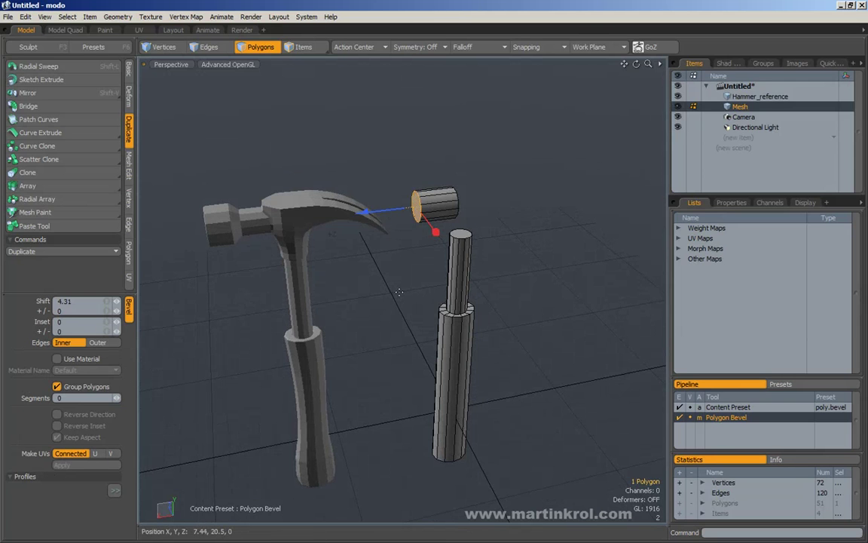
{"action": "key", "text": "space"}
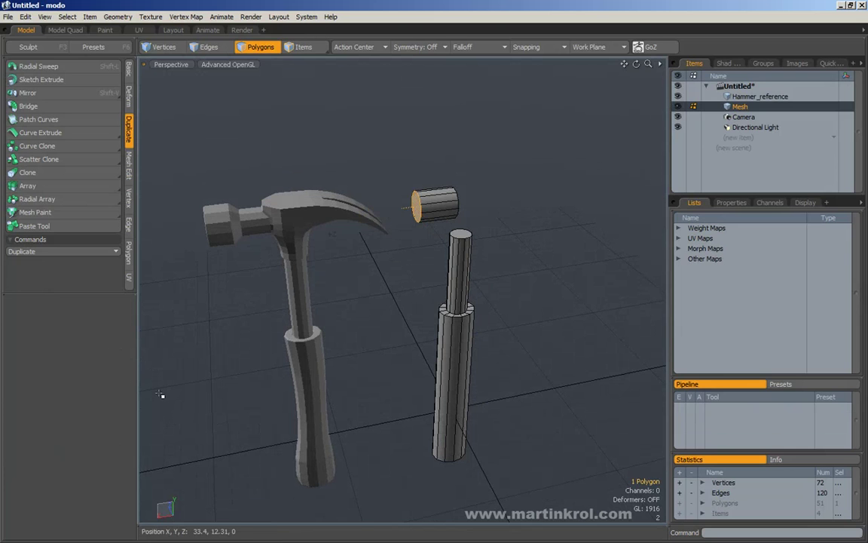
{"action": "left_click_drag", "start_coordinate": [404, 208], "coordinate": [397, 240], "text": "alt"}
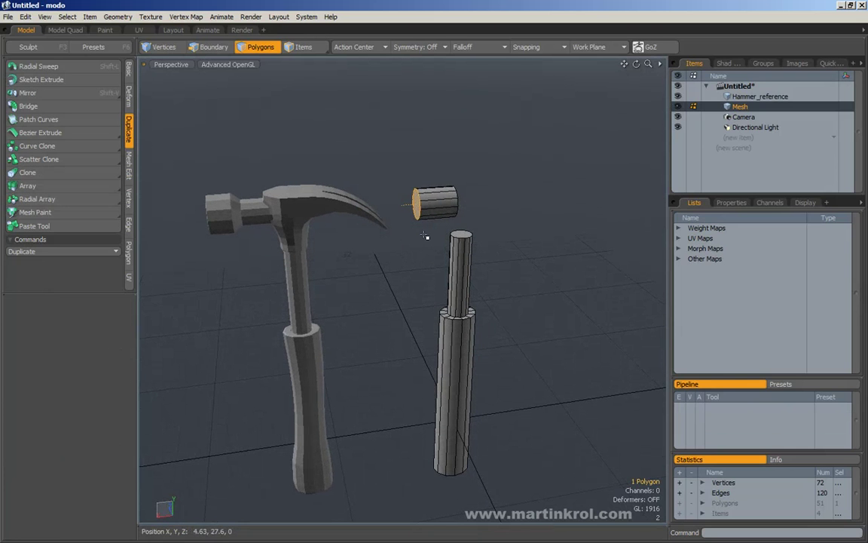
{"action": "key", "text": "ctrl+z"}
{"action": "key", "text": "ctrl+z"}
{"action": "key", "text": "r"}
{"action": "mouse_move", "coordinate": [481, 220]}
{"action": "left_mouse_down", "text": "alt"}
{"action": "mouse_move", "coordinate": [467, 228]}
{"action": "mouse_move", "coordinate": [493, 221]}
{"action": "left_mouse_up", "text": "alt"}
{"action": "key", "text": "space"}
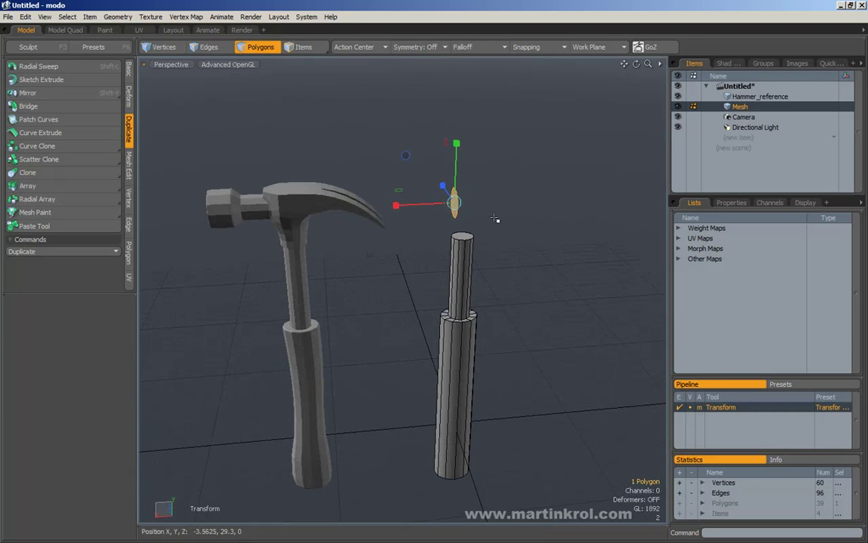
Step: Bevel the upright polygon with a Shift of 3.3125 to form the neck of the hammer head
{"action": "key", "text": "b"}
{"action": "left_click_drag", "start_coordinate": [425, 203], "coordinate": [395, 204]}
{"action": "middle_click_drag", "start_coordinate": [441, 198], "coordinate": [465, 219], "text": "alt"}
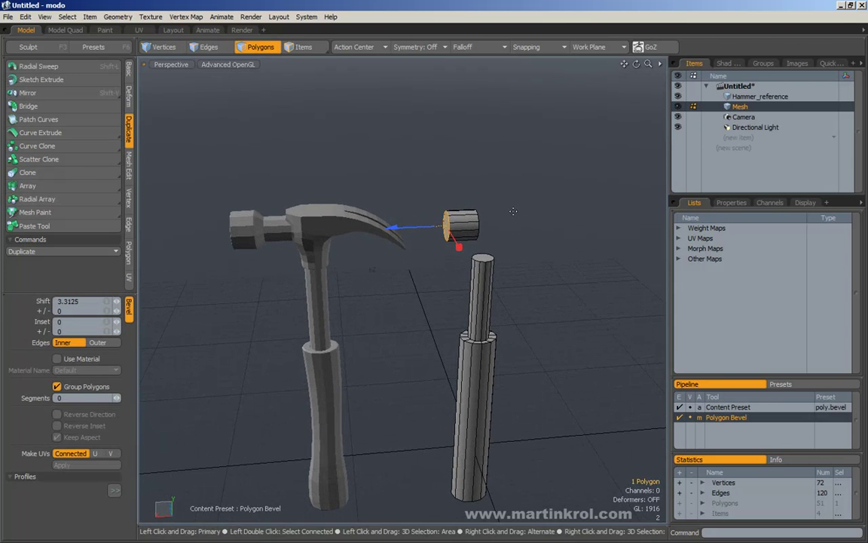
Step: Add another bevel on the neck's end polygon with a Shift of 1.125 and an Inset of -0.55 to flare it outward
{"action": "left_click", "coordinate": [513, 212], "text": "shift"}
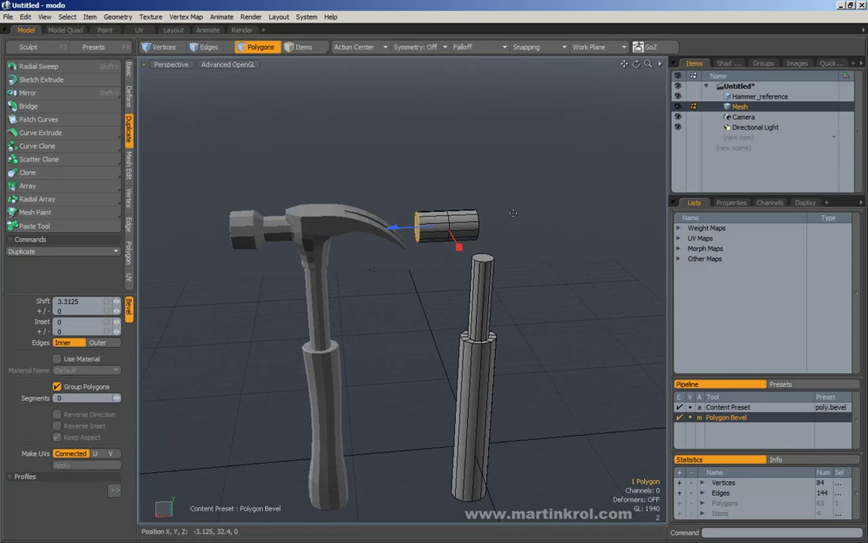
{"action": "left_click_drag", "start_coordinate": [403, 233], "coordinate": [425, 231]}
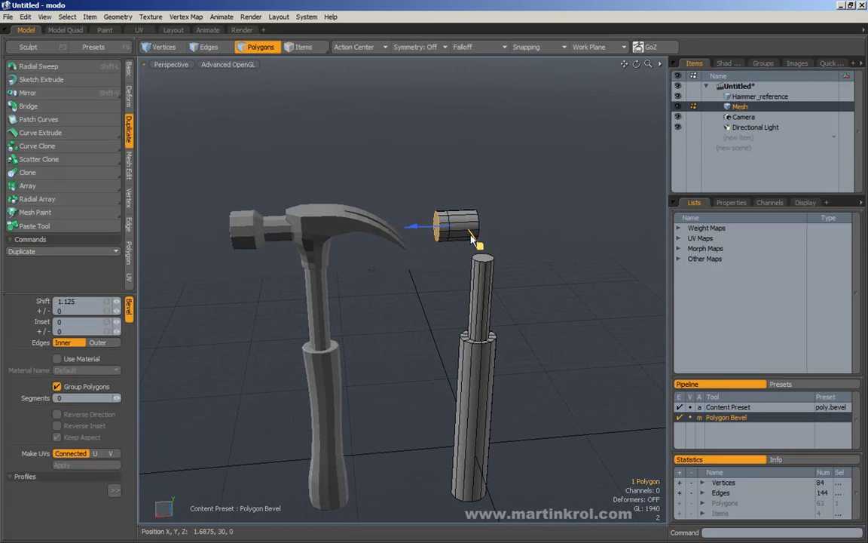
{"action": "left_click_drag", "start_coordinate": [481, 248], "coordinate": [487, 257]}
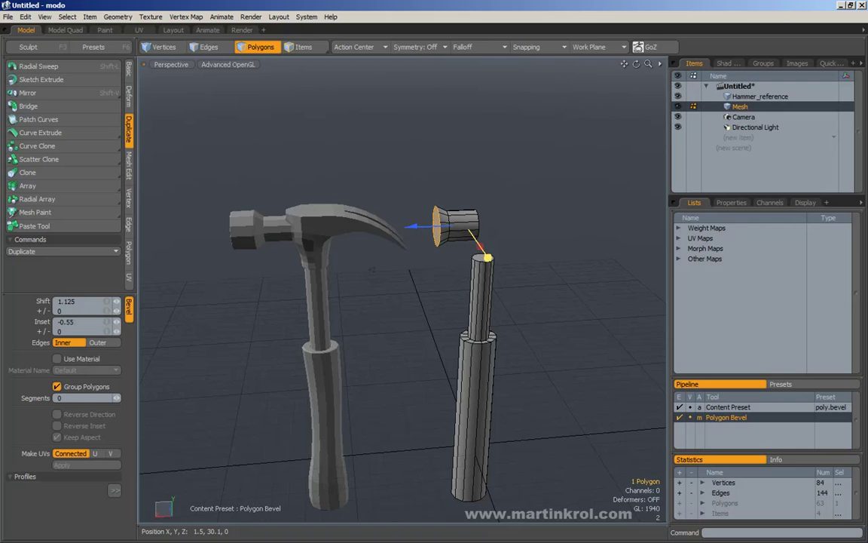
Step: Add a further bevel that extends the flared end outward into the thick striking section of the head
{"action": "left_click", "coordinate": [476, 231], "text": "shift"}
{"action": "left_click_drag", "start_coordinate": [477, 242], "coordinate": [497, 248]}
{"action": "left_click", "coordinate": [456, 227], "text": "shift"}
Step: Inset the striking face polygon by 0.175 with no Shift, inset it once more towards the center, and clear the selection
{"action": "left_click", "coordinate": [443, 230], "text": "shift"}
{"action": "left_click_drag", "start_coordinate": [440, 240], "coordinate": [443, 239]}
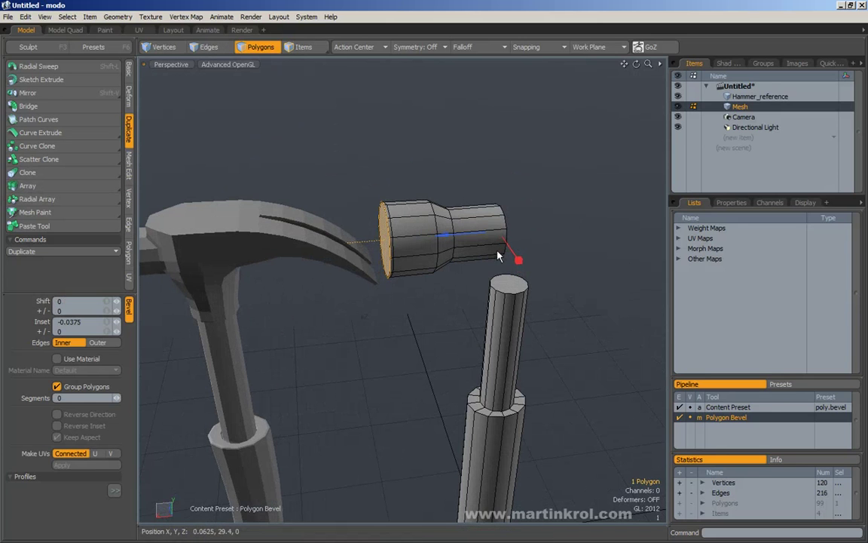
{"action": "left_click_drag", "start_coordinate": [518, 260], "coordinate": [514, 255]}
{"action": "left_click_drag", "start_coordinate": [458, 267], "coordinate": [508, 255], "text": "alt"}
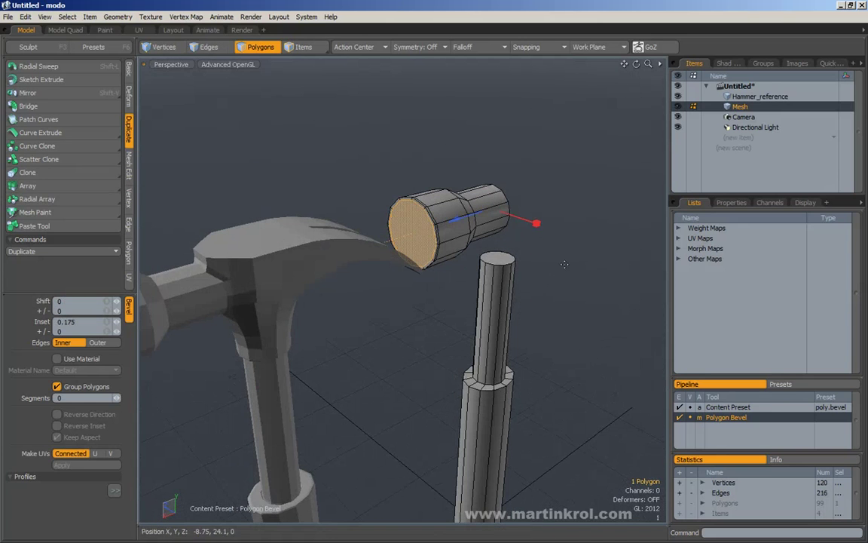
{"action": "left_click_drag", "start_coordinate": [533, 224], "coordinate": [502, 213]}
{"action": "left_click_drag", "start_coordinate": [548, 253], "coordinate": [496, 263], "text": "alt"}
{"action": "key", "text": "q"}
{"action": "left_click", "coordinate": [600, 275]}
Step: Examine the new head piece and the handle's shoulder next to the reference hammer
{"action": "right_click_drag", "start_coordinate": [601, 275], "coordinate": [551, 279], "text": "alt"}
{"action": "middle_click_drag", "start_coordinate": [575, 292], "coordinate": [395, 221], "text": "alt"}
{"action": "left_click_drag", "start_coordinate": [396, 221], "coordinate": [525, 297], "text": "alt"}
{"action": "double_click", "coordinate": [458, 251]}
{"action": "left_click", "coordinate": [526, 299]}
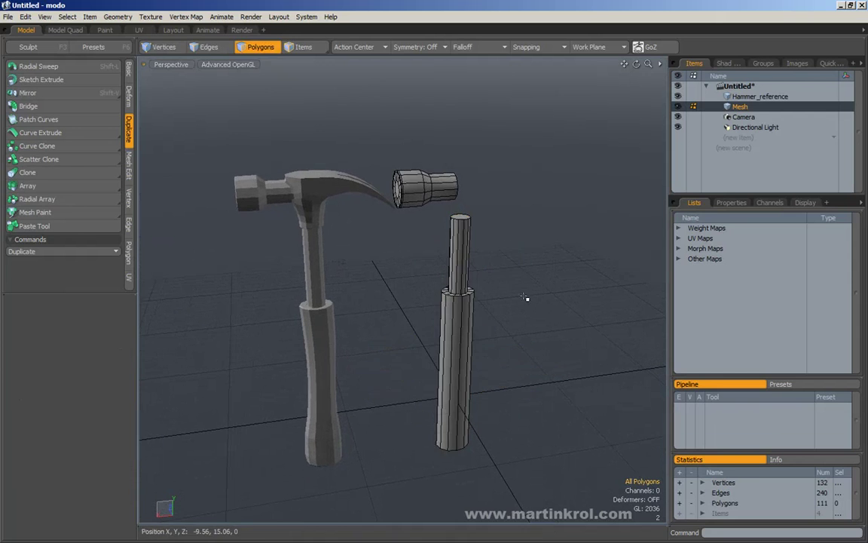
{"action": "right_click_drag", "start_coordinate": [526, 298], "coordinate": [551, 289], "text": "alt"}
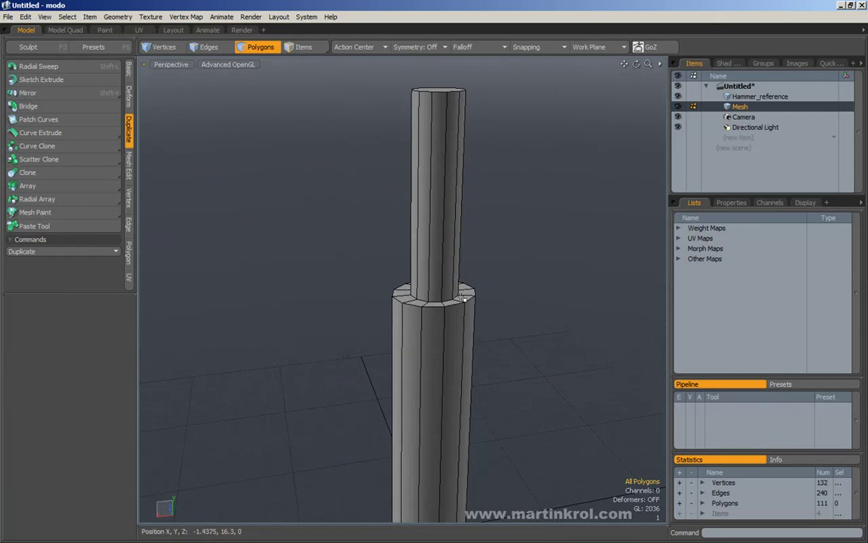
{"action": "scroll", "coordinate": [439, 301], "scroll_direction": "down", "scroll_amount": 2}
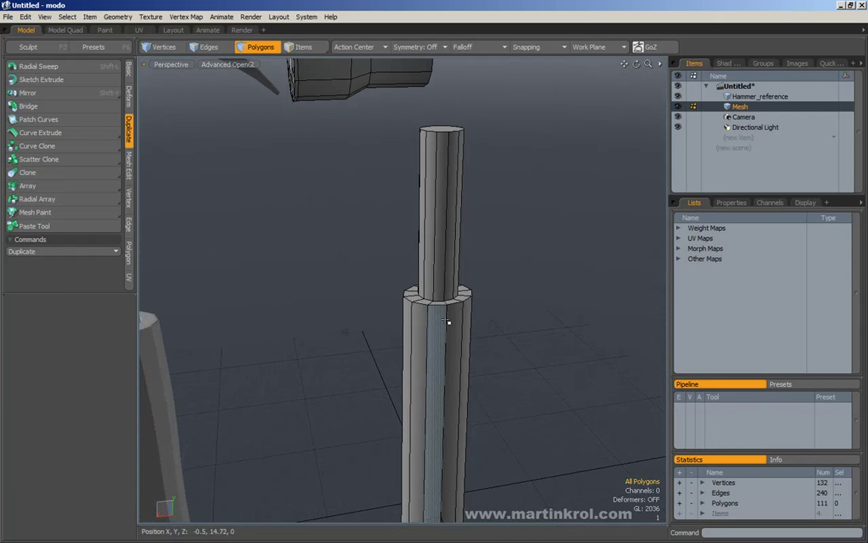
{"action": "left_click_drag", "start_coordinate": [437, 362], "coordinate": [405, 356]}
{"action": "left_click", "coordinate": [521, 361]}
{"action": "scroll", "coordinate": [442, 359], "scroll_direction": "down", "scroll_amount": 3}
{"action": "mouse_move", "coordinate": [523, 362]}
{"action": "left_mouse_down", "text": "alt"}
{"action": "mouse_move", "coordinate": [442, 359]}
{"action": "mouse_move", "coordinate": [417, 329]}
{"action": "left_mouse_up", "text": "alt"}
{"action": "left_click_drag", "start_coordinate": [512, 290], "coordinate": [500, 343], "text": "alt"}
{"action": "scroll", "coordinate": [457, 304], "scroll_direction": "up", "scroll_amount": 3}
{"action": "left_click_drag", "start_coordinate": [457, 304], "coordinate": [442, 296], "text": "alt+shift"}
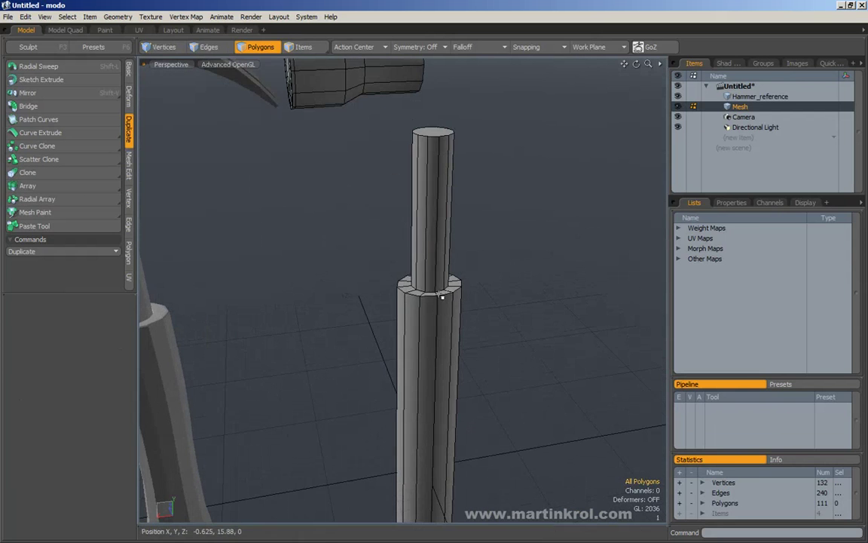
{"action": "scroll", "coordinate": [414, 294], "scroll_direction": "down", "scroll_amount": 3}
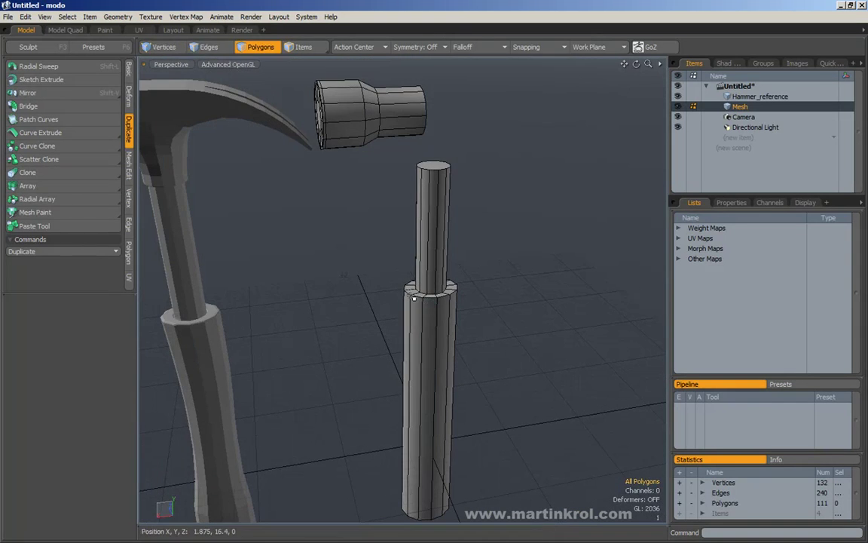
{"action": "right_click_drag", "start_coordinate": [475, 193], "coordinate": [486, 209], "text": "alt"}
{"action": "left_click_drag", "start_coordinate": [523, 242], "coordinate": [450, 271], "text": "alt"}
{"action": "double_click", "coordinate": [394, 208]}
{"action": "double_click", "coordinate": [431, 272]}
{"action": "left_click", "coordinate": [513, 269]}
Step: Select the handle's bottom cap polygon and bevel it with an Inset of 0.15
{"action": "left_click_drag", "start_coordinate": [513, 269], "coordinate": [496, 282], "text": "alt"}
{"action": "left_click_drag", "start_coordinate": [462, 369], "coordinate": [475, 223], "text": "alt"}
{"action": "left_click", "coordinate": [425, 407]}
{"action": "left_click_drag", "start_coordinate": [425, 407], "coordinate": [441, 339], "text": "alt+shift"}
{"action": "left_click_drag", "start_coordinate": [440, 339], "coordinate": [512, 341], "text": "ctrl+alt"}
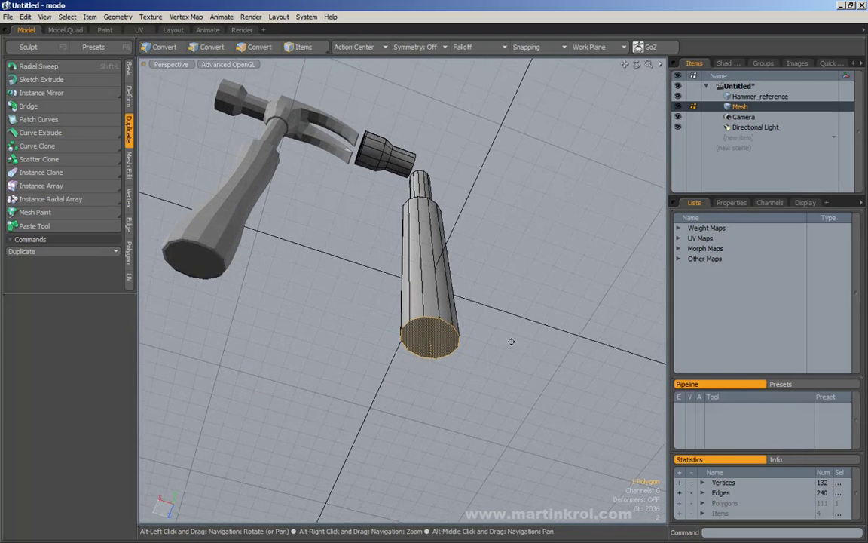
{"action": "key", "text": "b"}
{"action": "left_click", "coordinate": [486, 325]}
{"action": "left_click_drag", "start_coordinate": [397, 330], "coordinate": [408, 333]}
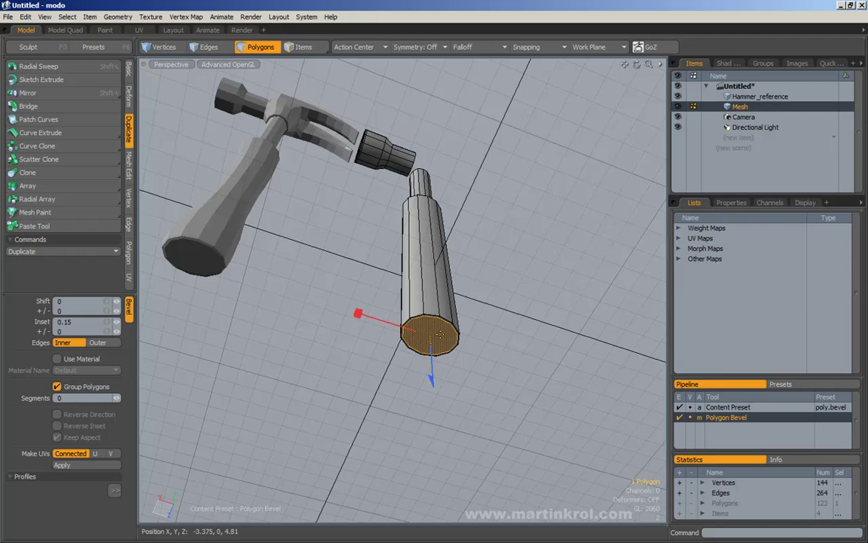
Step: Add a second bevel on the handle's bottom cap with an Inset of 0.875 and clear the selection
{"action": "left_click", "coordinate": [517, 325]}
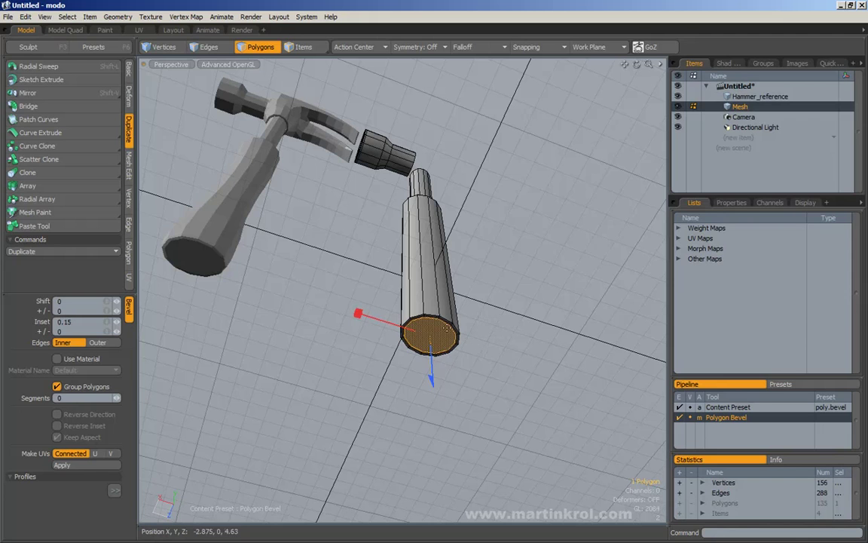
{"action": "left_click_drag", "start_coordinate": [358, 313], "coordinate": [402, 326]}
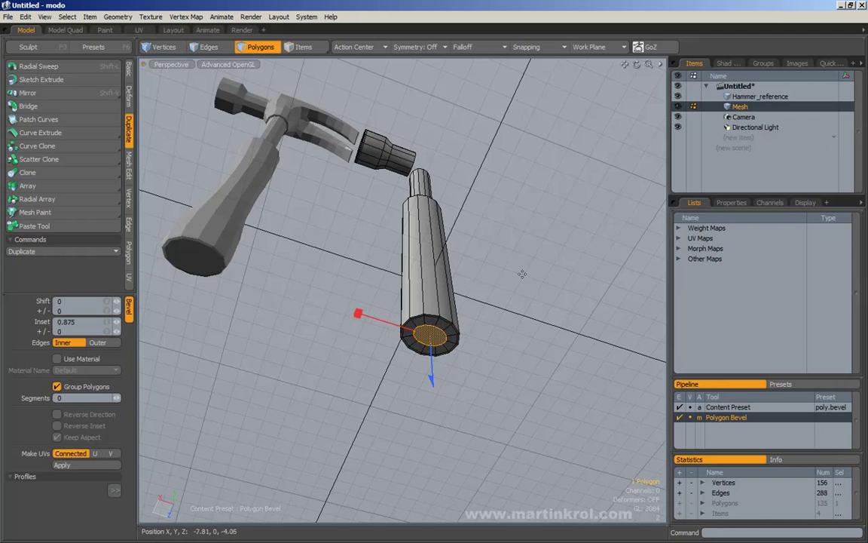
{"action": "key", "text": "space"}
{"action": "left_click", "coordinate": [532, 308]}
Step: Try to reshape the lower handle with Element Move and an adjusted falloff range
{"action": "left_click_drag", "start_coordinate": [532, 307], "coordinate": [506, 375], "text": "alt"}
{"action": "scroll", "coordinate": [552, 300], "scroll_direction": "down", "scroll_amount": 3}
{"action": "left_click_drag", "start_coordinate": [506, 375], "coordinate": [443, 289], "text": "alt"}
{"action": "left_click_drag", "start_coordinate": [299, 248], "coordinate": [270, 227], "text": "alt"}
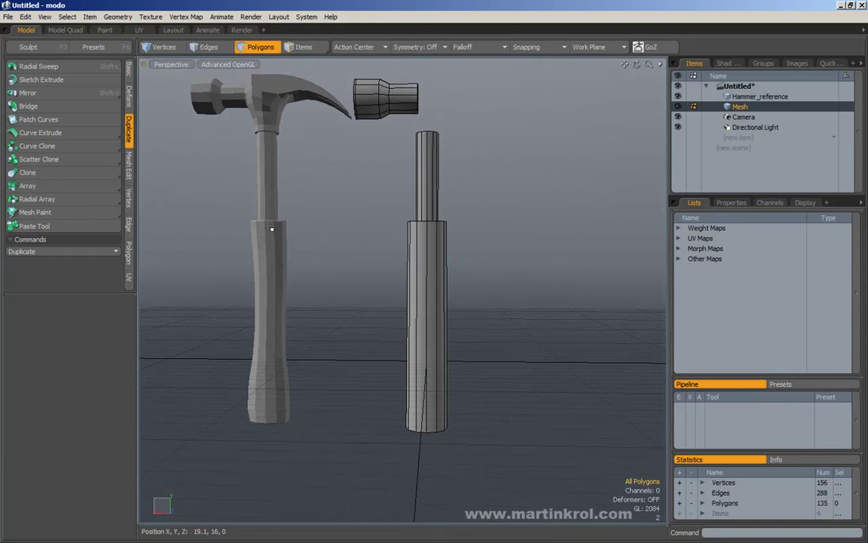
{"action": "middle_click_drag", "start_coordinate": [387, 322], "coordinate": [382, 300], "text": "alt"}
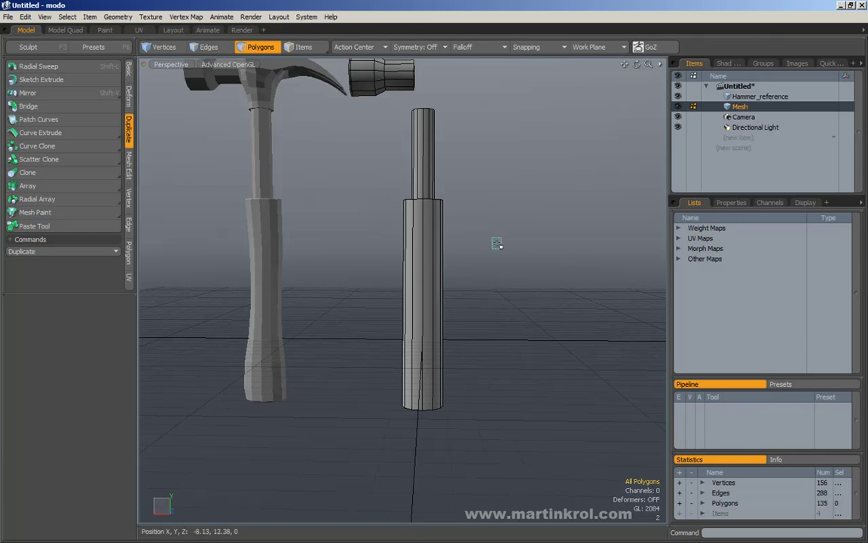
{"action": "key", "text": "t"}
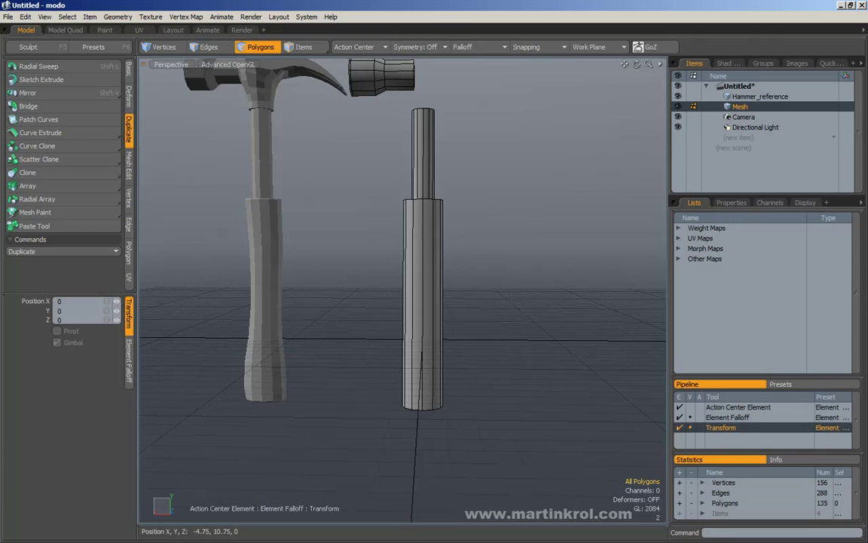
{"action": "key", "text": "space"}
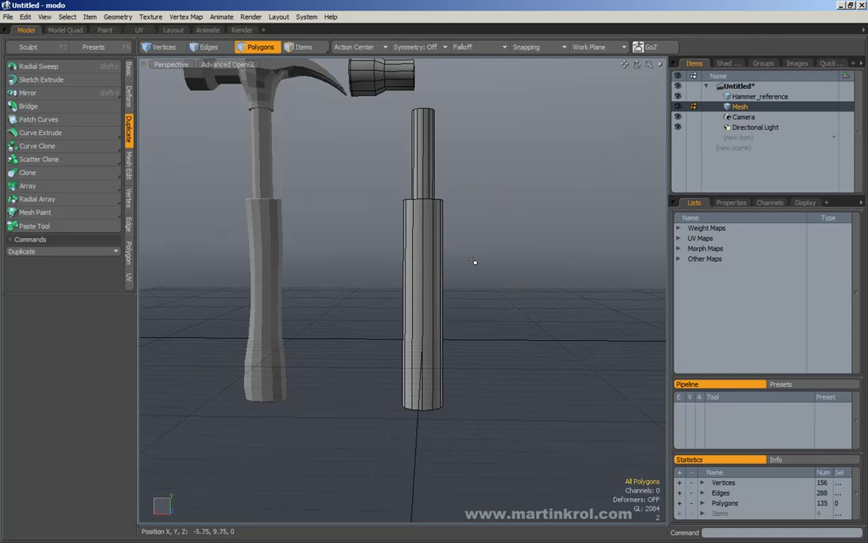
{"action": "key", "text": "w"}
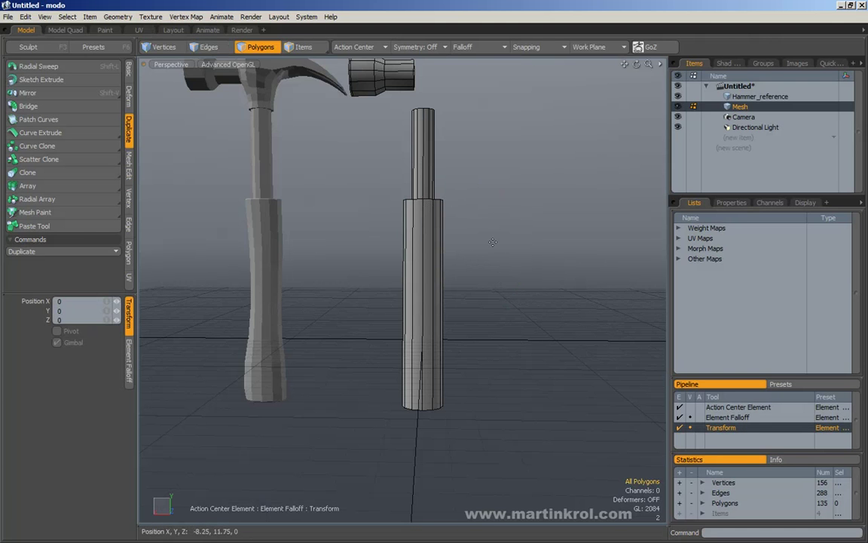
{"action": "right_click_drag", "start_coordinate": [442, 276], "coordinate": [581, 276]}
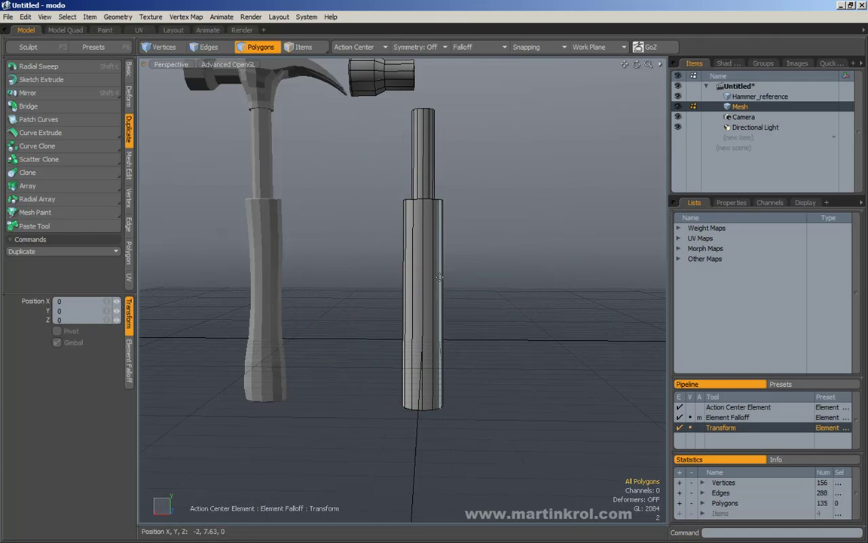
{"action": "left_click_drag", "start_coordinate": [472, 278], "coordinate": [475, 265], "text": "alt+shift"}
{"action": "left_click_drag", "start_coordinate": [407, 395], "coordinate": [422, 336]}
{"action": "key", "text": "ctrl+z"}
{"action": "mouse_move", "coordinate": [407, 187]}
{"action": "left_mouse_down"}
{"action": "mouse_move", "coordinate": [381, 196]}
{"action": "mouse_move", "coordinate": [414, 188]}
{"action": "left_mouse_up"}
{"action": "key", "text": "ctrl+z"}
Step: Try to move the hammer head piece with Element Move
{"action": "left_click_drag", "start_coordinate": [386, 154], "coordinate": [391, 246], "text": "alt+shift"}
{"action": "right_click_drag", "start_coordinate": [388, 160], "coordinate": [382, 161]}
{"action": "left_click_drag", "start_coordinate": [380, 168], "coordinate": [398, 169]}
{"action": "key", "text": "ctrl+z"}
{"action": "left_click_drag", "start_coordinate": [456, 225], "coordinate": [476, 264], "text": "alt"}
{"action": "left_click_drag", "start_coordinate": [476, 264], "coordinate": [468, 182], "text": "alt+shift"}
{"action": "key", "text": "space"}
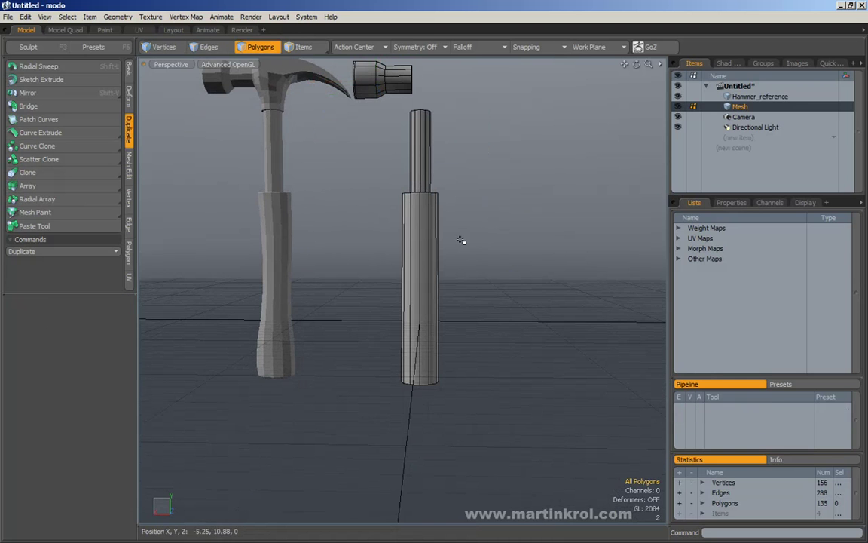
Step: Try to move a side polygon of the lower handle with Element Move
{"action": "key", "text": "t"}
{"action": "mouse_move", "coordinate": [407, 258]}
{"action": "left_mouse_down"}
{"action": "mouse_move", "coordinate": [382, 254]}
{"action": "mouse_move", "coordinate": [470, 260]}
{"action": "mouse_move", "coordinate": [403, 269]}
{"action": "left_mouse_up"}
{"action": "key", "text": "ctrl+z"}
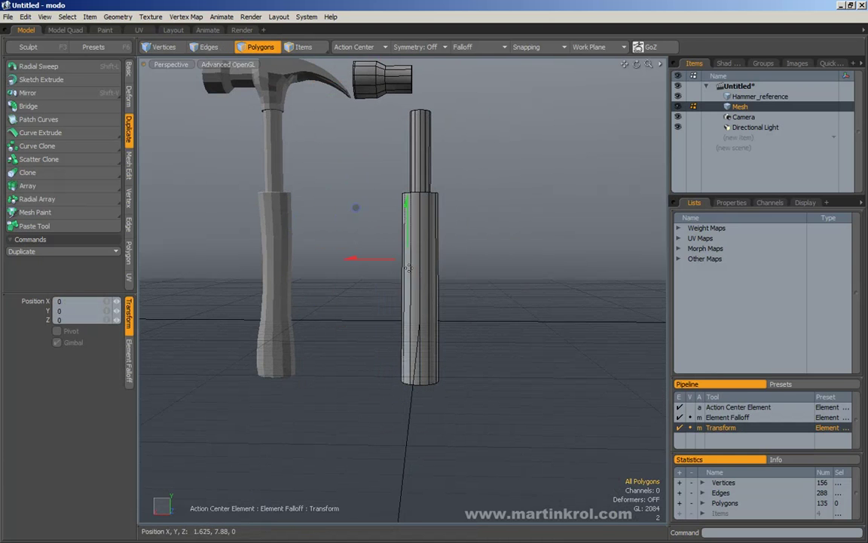
{"action": "key", "text": "space"}
Step: Make Hammer_reference the active mesh and examine the edge loops along its grip
{"action": "left_click_drag", "start_coordinate": [491, 266], "coordinate": [457, 287], "text": "alt+shift"}
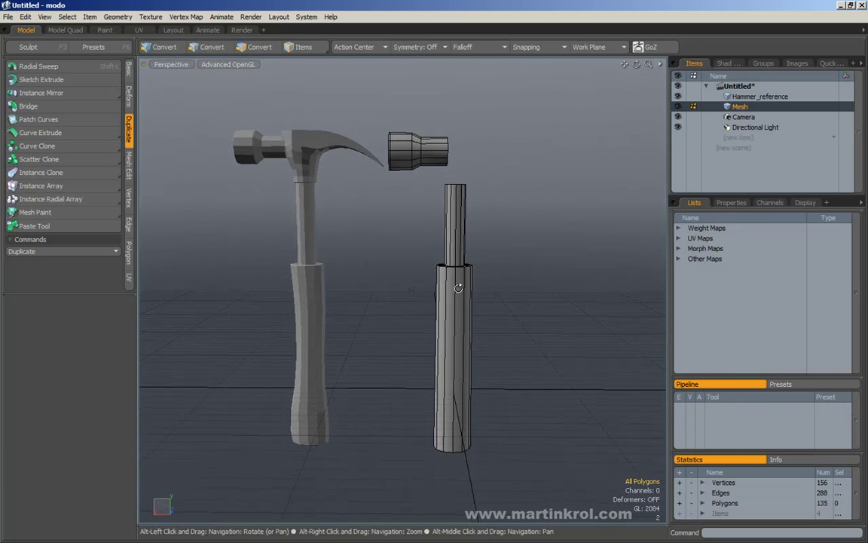
{"action": "left_click", "coordinate": [759, 97]}
{"action": "left_click_drag", "start_coordinate": [368, 293], "coordinate": [418, 207], "text": "alt+shift"}
{"action": "scroll", "coordinate": [378, 237], "scroll_direction": "up", "scroll_amount": 6}
{"action": "scroll", "coordinate": [442, 207], "scroll_direction": "down", "scroll_amount": 1}
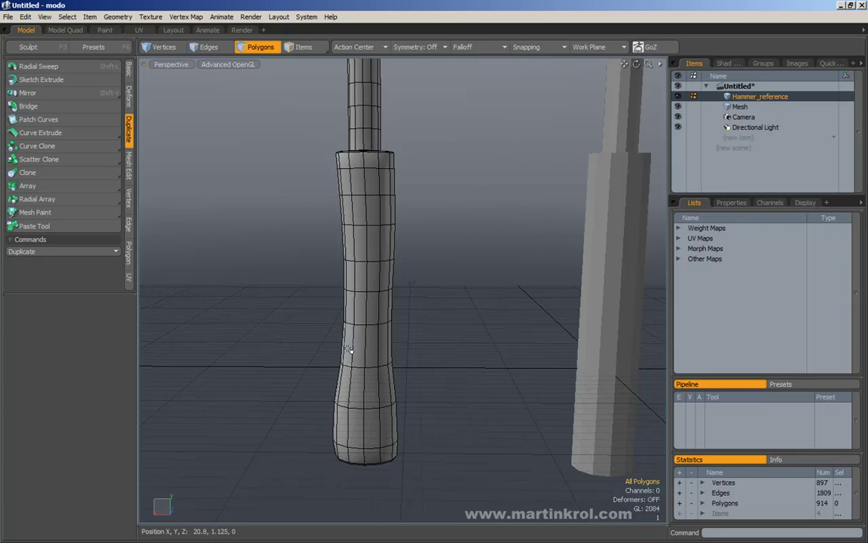
Step: Try to move groups of vertices on the lower grip of Hammer_reference in vertex mode
{"action": "left_click", "coordinate": [159, 46]}
{"action": "left_click_drag", "start_coordinate": [314, 341], "coordinate": [373, 375]}
{"action": "middle_click_drag", "start_coordinate": [373, 376], "coordinate": [375, 378]}
{"action": "key", "text": "w"}
{"action": "mouse_move", "coordinate": [367, 366]}
{"action": "left_mouse_down"}
{"action": "mouse_move", "coordinate": [326, 360]}
{"action": "mouse_move", "coordinate": [366, 365]}
{"action": "left_mouse_up"}
{"action": "key", "text": "ctrl+z"}
{"action": "key", "text": "space"}
{"action": "middle_click_drag", "start_coordinate": [325, 303], "coordinate": [355, 324]}
{"action": "key", "text": "w"}
{"action": "left_click_drag", "start_coordinate": [311, 337], "coordinate": [306, 337]}
{"action": "key", "text": "ctrl+z"}
{"action": "key", "text": "space"}
{"action": "left_click", "coordinate": [338, 246]}
Step: Make the new hammer's Mesh item active again in place of Hammer_reference
{"action": "middle_click_drag", "start_coordinate": [349, 385], "coordinate": [226, 371], "text": "alt"}
{"action": "right_click_drag", "start_coordinate": [332, 354], "coordinate": [407, 316], "text": "alt"}
{"action": "key", "text": "KP_8"}
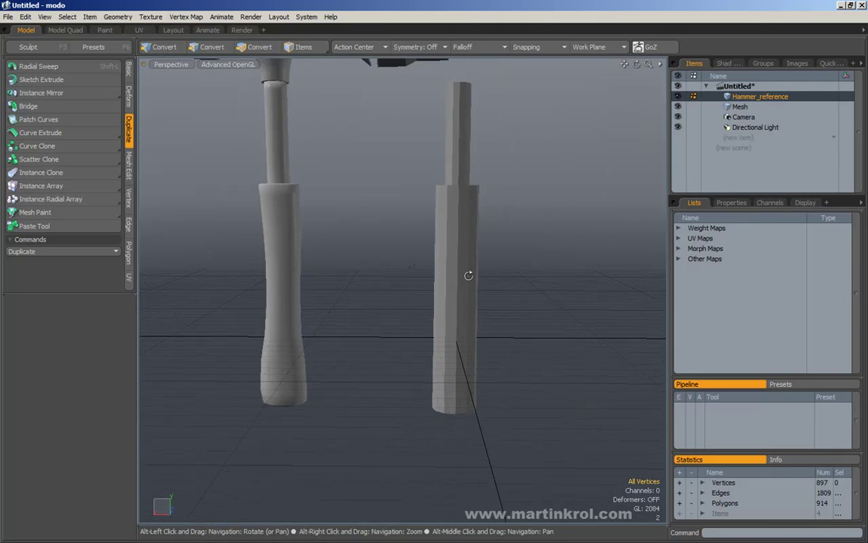
{"action": "left_click", "coordinate": [470, 277]}
{"action": "middle_click_drag", "start_coordinate": [477, 279], "coordinate": [457, 307], "text": "alt"}
{"action": "key", "text": "KP_8"}
{"action": "middle_click_drag", "start_coordinate": [492, 261], "coordinate": [517, 288]}
{"action": "middle_click_drag", "start_coordinate": [369, 272], "coordinate": [480, 346]}
{"action": "middle_click_drag", "start_coordinate": [376, 267], "coordinate": [417, 307]}
{"action": "middle_click_drag", "start_coordinate": [509, 260], "coordinate": [505, 288], "text": "alt"}
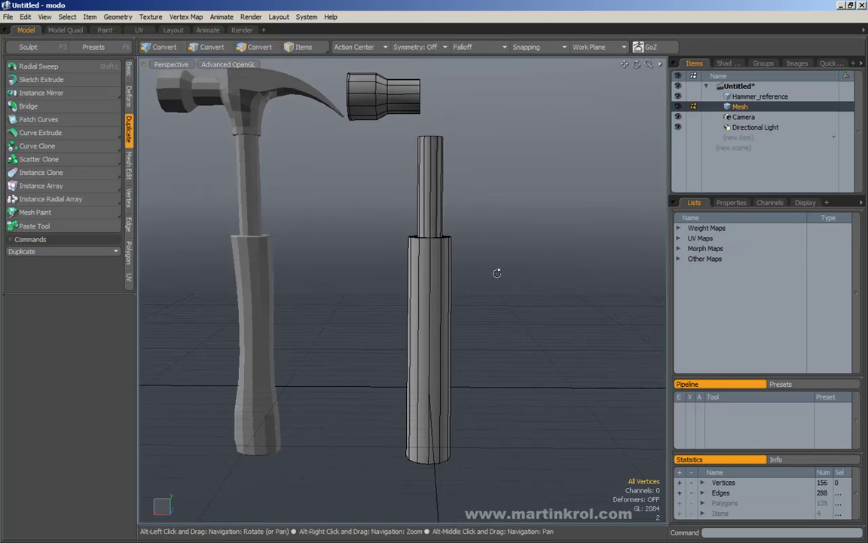
Step: In edge mode, select the ring of vertical edges around the lower handle
{"action": "left_click_drag", "start_coordinate": [496, 272], "coordinate": [532, 289], "text": "alt"}
{"action": "left_click", "coordinate": [208, 47]}
{"action": "mouse_move", "coordinate": [459, 305]}
{"action": "left_mouse_down", "text": "alt"}
{"action": "mouse_move", "coordinate": [413, 297]}
{"action": "mouse_move", "coordinate": [463, 305]}
{"action": "left_mouse_up", "text": "alt"}
{"action": "key", "text": "alt+l"}
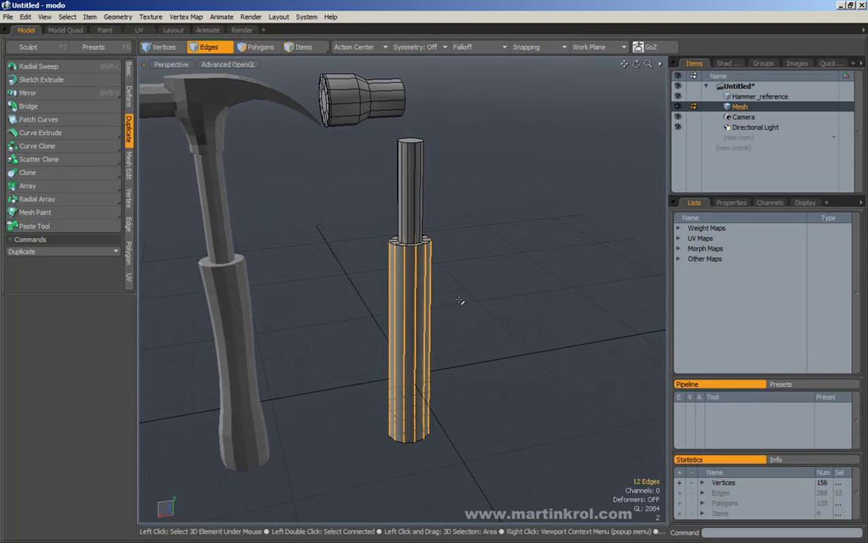
{"action": "left_click", "coordinate": [406, 298]}
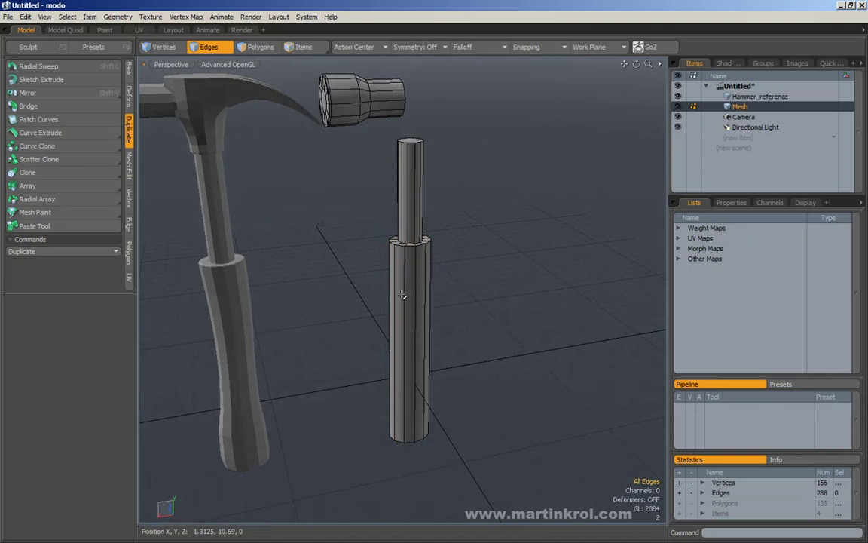
{"action": "key", "text": "alt+l"}
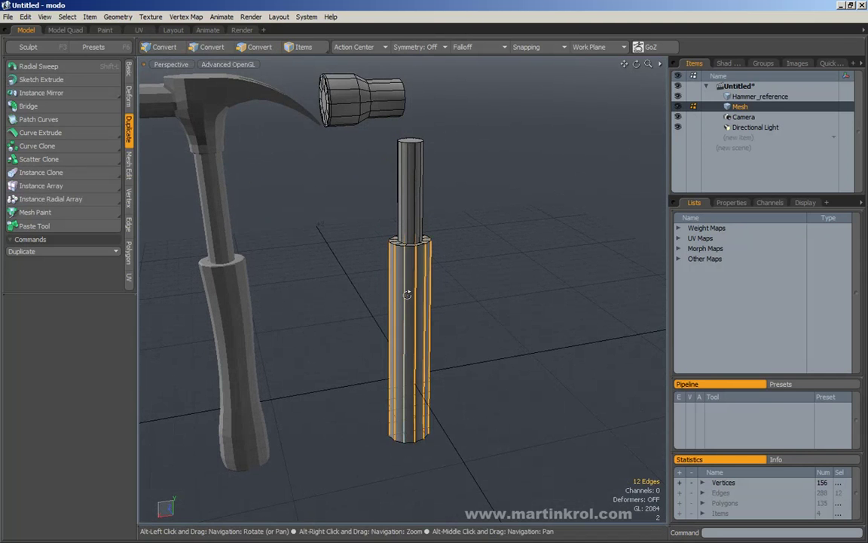
Step: Loop Slice the selected lower-handle edges into ten evenly spaced edge loops and clear the selection
{"action": "left_click_drag", "start_coordinate": [409, 296], "coordinate": [382, 273], "text": "alt"}
{"action": "left_click_drag", "start_coordinate": [466, 324], "coordinate": [443, 311], "text": "alt"}
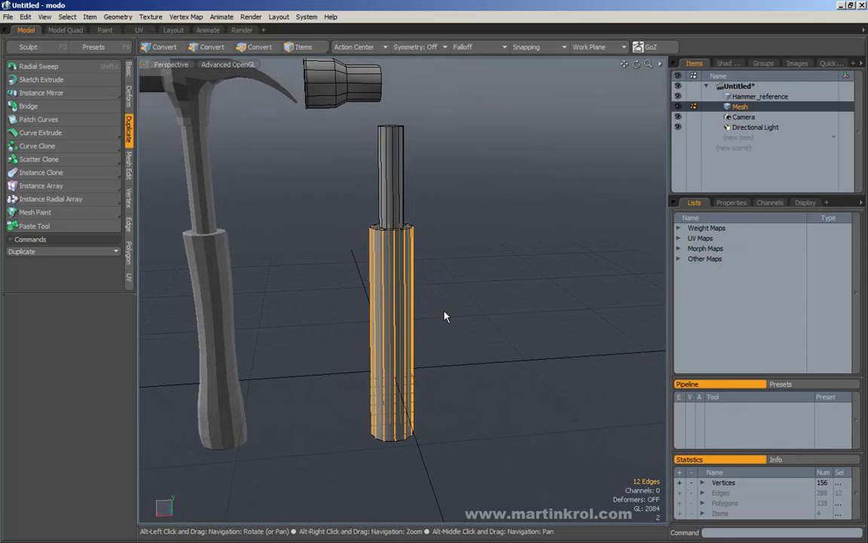
{"action": "key", "text": "alt+c"}
{"action": "left_click", "coordinate": [468, 263]}
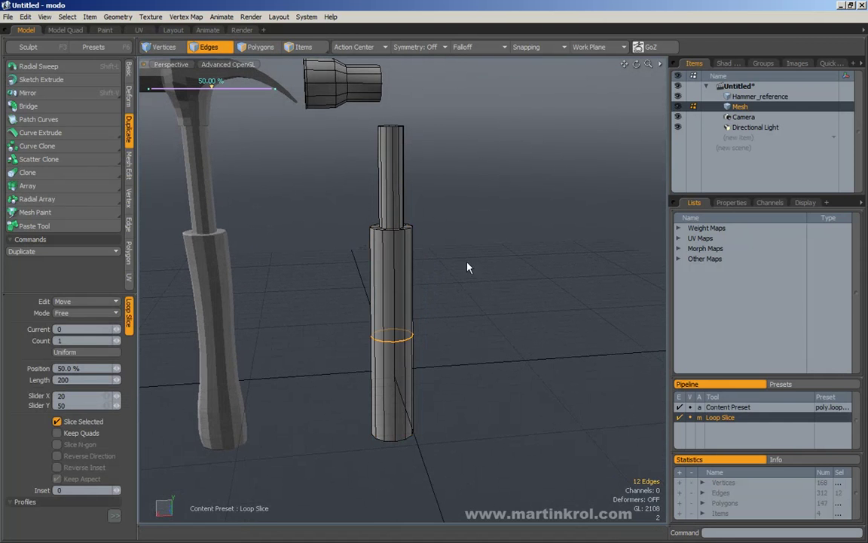
{"action": "left_click", "coordinate": [129, 173]}
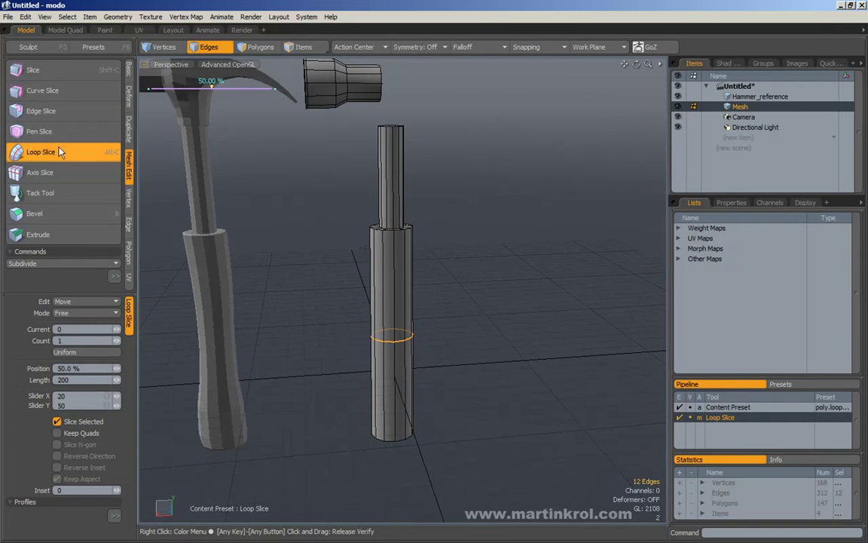
{"action": "left_click_drag", "start_coordinate": [437, 297], "coordinate": [463, 281], "text": "alt+shift"}
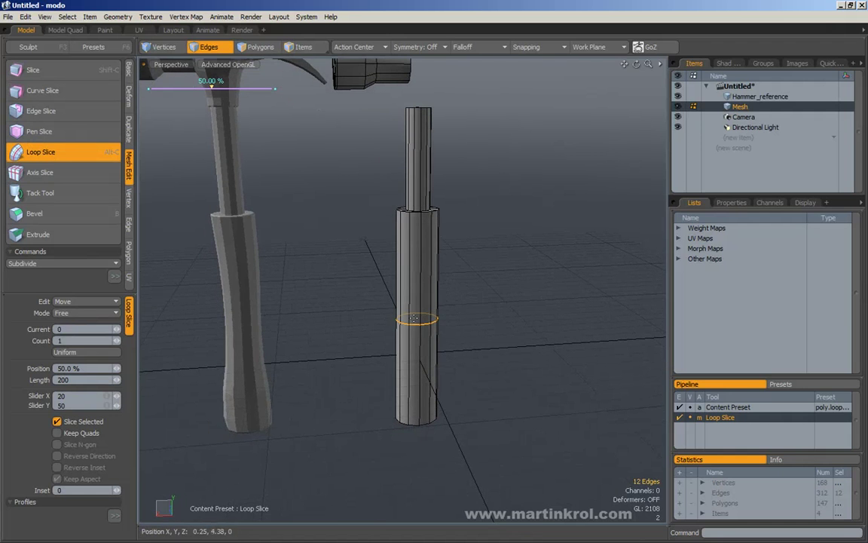
{"action": "left_click_drag", "start_coordinate": [405, 299], "coordinate": [417, 305], "text": "alt"}
{"action": "left_click_drag", "start_coordinate": [73, 340], "coordinate": [37, 342]}
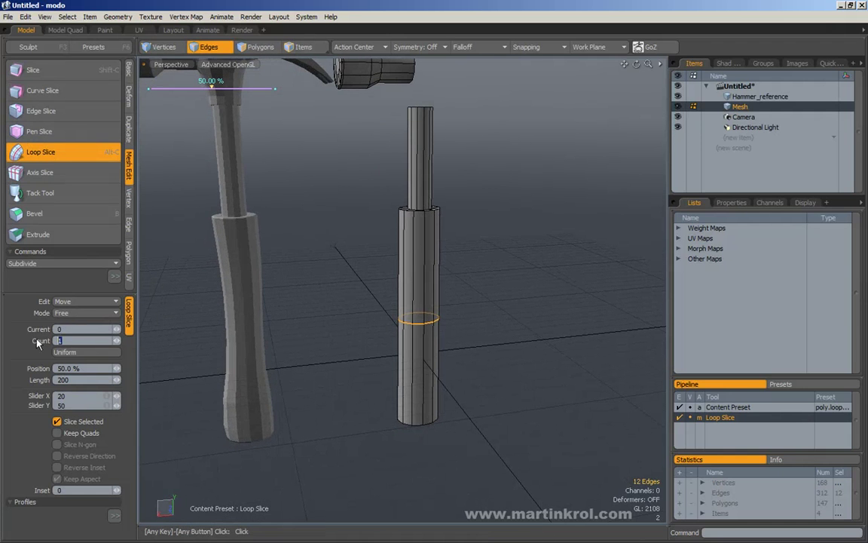
{"action": "type", "text": "10"}
{"action": "key", "text": "Return"}
{"action": "left_click_drag", "start_coordinate": [523, 315], "coordinate": [486, 309], "text": "alt"}
{"action": "key", "text": "space"}
{"action": "left_click", "coordinate": [499, 345]}
{"action": "left_click_drag", "start_coordinate": [499, 345], "coordinate": [475, 270], "text": "alt"}
{"action": "scroll", "coordinate": [489, 345], "scroll_direction": "down", "scroll_amount": 2}
{"action": "left_click_drag", "start_coordinate": [486, 370], "coordinate": [467, 360], "text": "alt"}
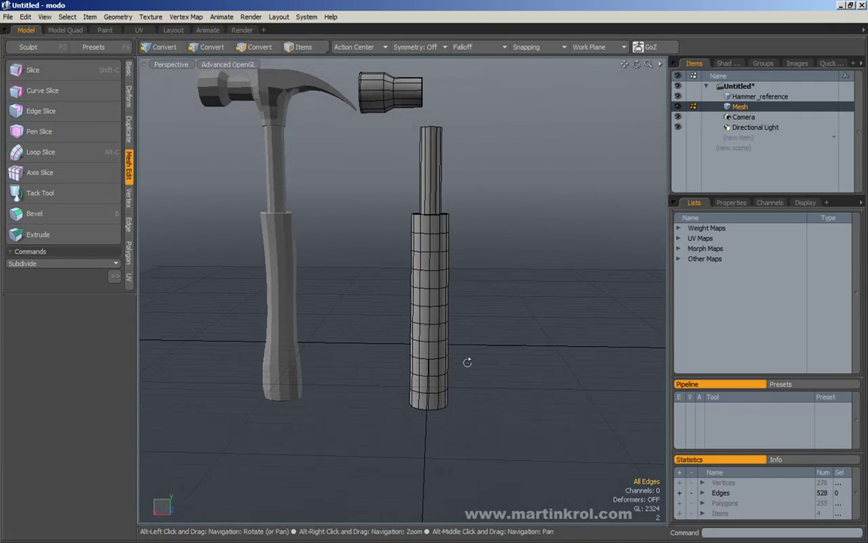
Step: Try to move elements at the middle of the grip sideways, undoing each attempt
{"action": "key", "text": "t"}
{"action": "left_click_drag", "start_coordinate": [412, 298], "coordinate": [451, 317]}
{"action": "key", "text": "ctrl+z"}
{"action": "right_click_drag", "start_coordinate": [452, 317], "coordinate": [362, 317]}
{"action": "left_click_drag", "start_coordinate": [412, 314], "coordinate": [378, 317]}
{"action": "key", "text": "ctrl+z"}
{"action": "key", "text": "space"}
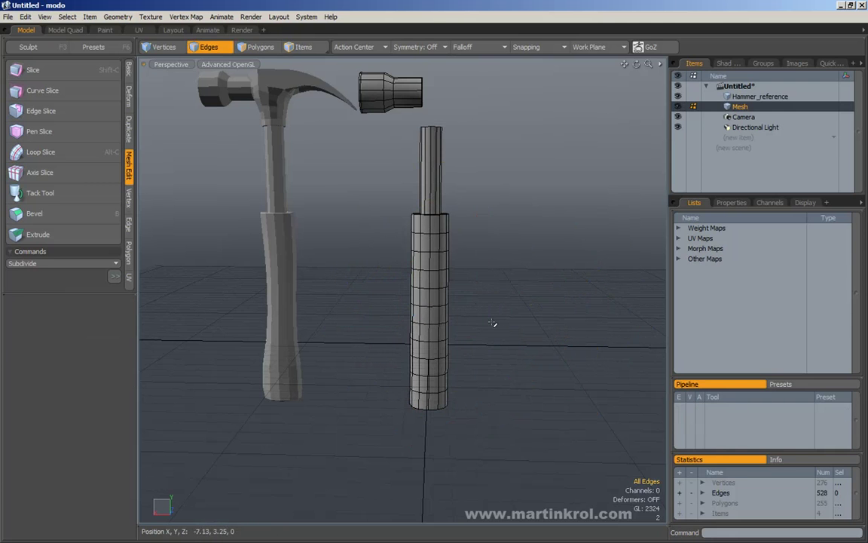
Step: Switch the viewport to the Back view and frame the new handle beside the reference hammer
{"action": "left_click_drag", "start_coordinate": [481, 319], "coordinate": [487, 318], "text": "alt+shift"}
{"action": "left_click_drag", "start_coordinate": [508, 285], "coordinate": [467, 289], "text": "alt+shift"}
{"action": "key", "text": "KP_2"}
{"action": "key", "text": "KP_3"}
{"action": "key", "text": "KP_2"}
{"action": "key", "text": "KP_2"}
{"action": "left_click_drag", "start_coordinate": [467, 290], "coordinate": [484, 312], "text": "alt"}
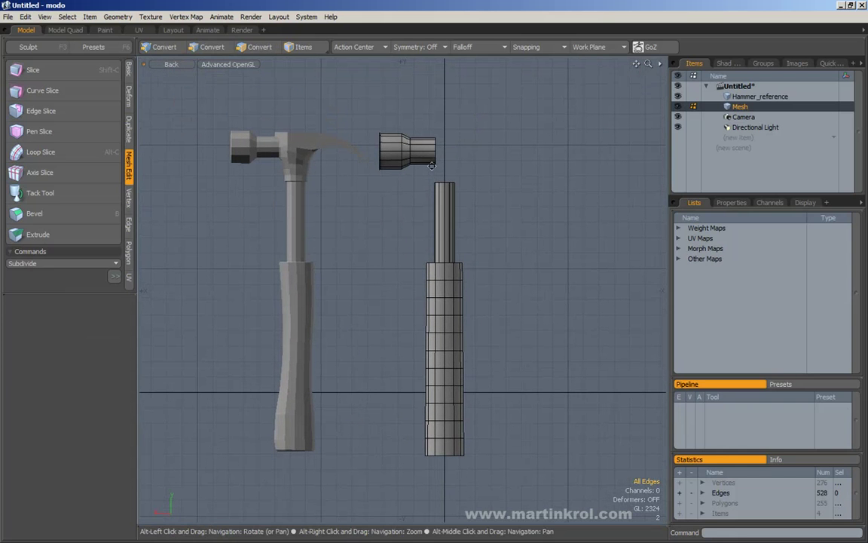
{"action": "scroll", "coordinate": [427, 167], "scroll_direction": "down", "scroll_amount": 1, "text": "alt"}
{"action": "scroll", "coordinate": [464, 157], "scroll_direction": "up", "scroll_amount": 1, "text": "alt"}
{"action": "left_click_drag", "start_coordinate": [522, 213], "coordinate": [482, 196], "text": "alt"}
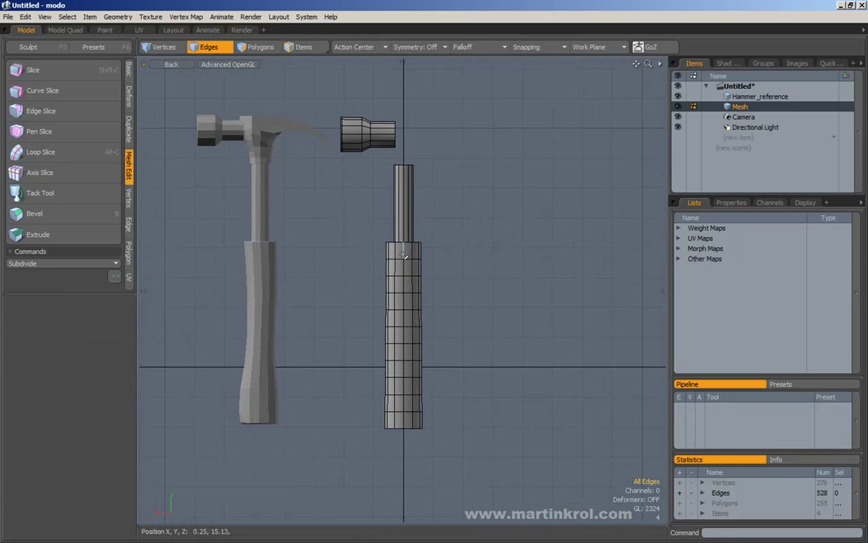
{"action": "left_click_drag", "start_coordinate": [460, 332], "coordinate": [467, 326], "text": "alt"}
{"action": "scroll", "coordinate": [467, 324], "scroll_direction": "up", "scroll_amount": 1, "text": "alt"}
{"action": "left_click_drag", "start_coordinate": [479, 274], "coordinate": [486, 278], "text": "alt"}
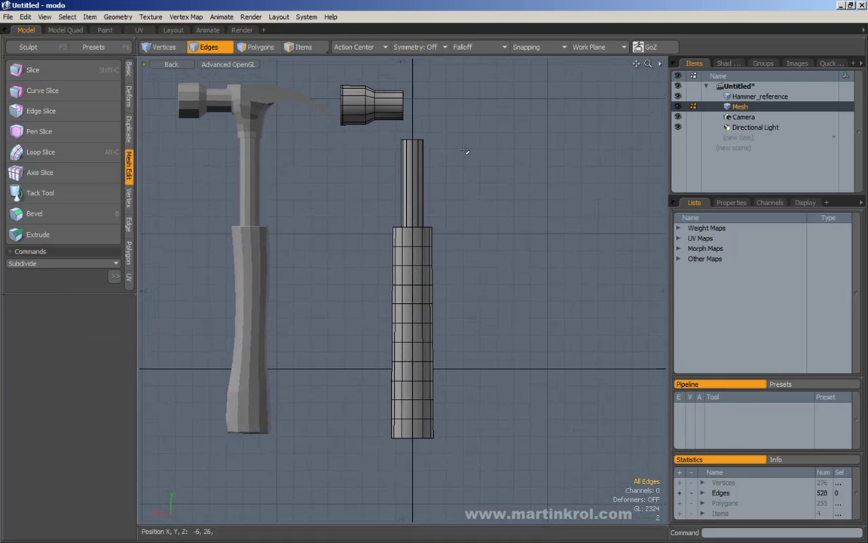
Step: Place a Cylinder falloff on the grip's upper claw side, centred at about X -2.75, Y 8.88, sized about 3.875 by -7.5 along Z
{"action": "left_click", "coordinate": [486, 49]}
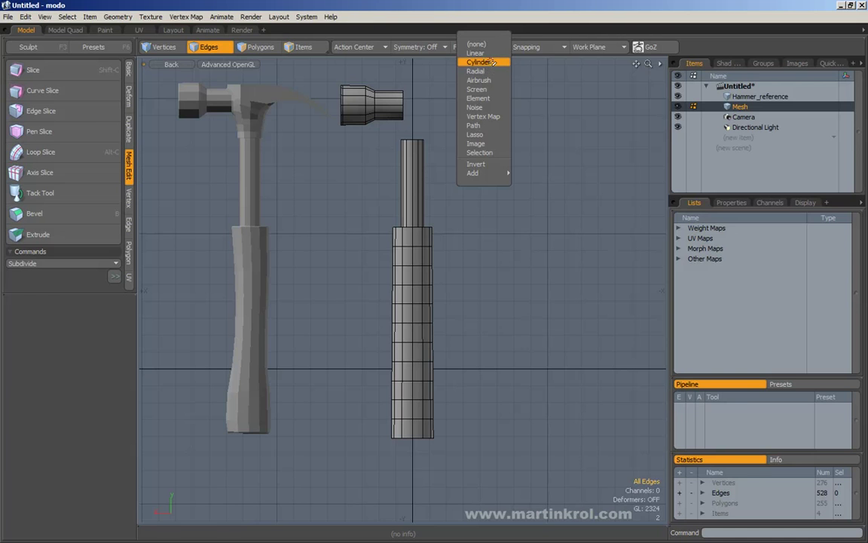
{"action": "left_click", "coordinate": [480, 62]}
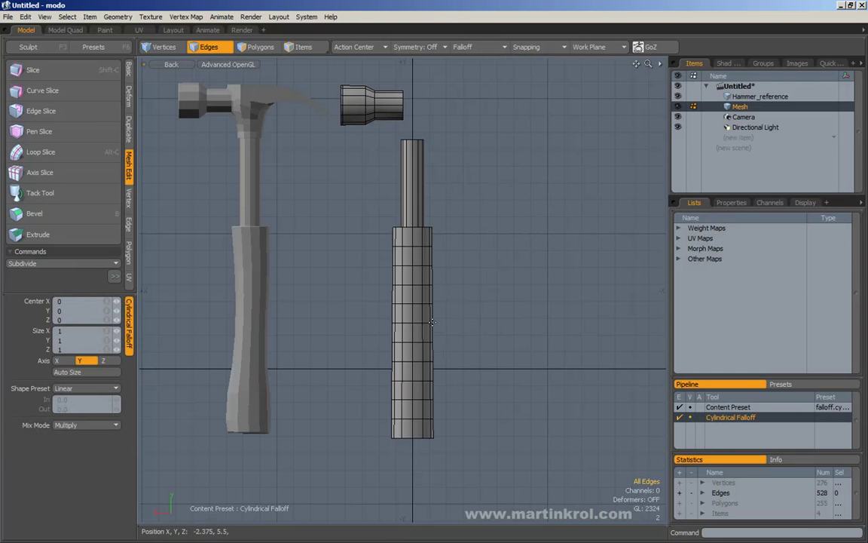
{"action": "left_click_drag", "start_coordinate": [433, 322], "coordinate": [462, 387]}
{"action": "left_click_drag", "start_coordinate": [433, 359], "coordinate": [401, 296]}
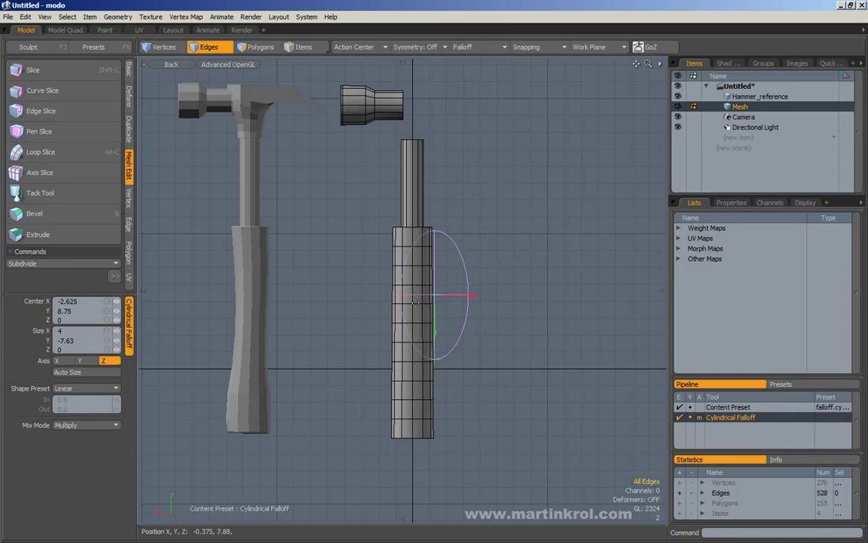
{"action": "left_click_drag", "start_coordinate": [433, 325], "coordinate": [400, 293]}
{"action": "left_click_drag", "start_coordinate": [435, 358], "coordinate": [436, 356]}
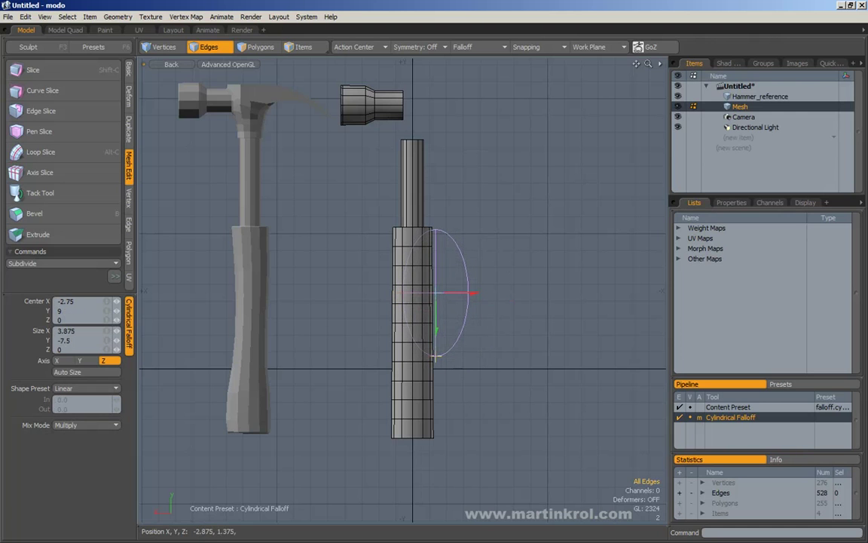
{"action": "mouse_move", "coordinate": [436, 292]}
{"action": "left_mouse_down"}
{"action": "mouse_move", "coordinate": [423, 290]}
{"action": "mouse_move", "coordinate": [437, 294]}
{"action": "left_mouse_up"}
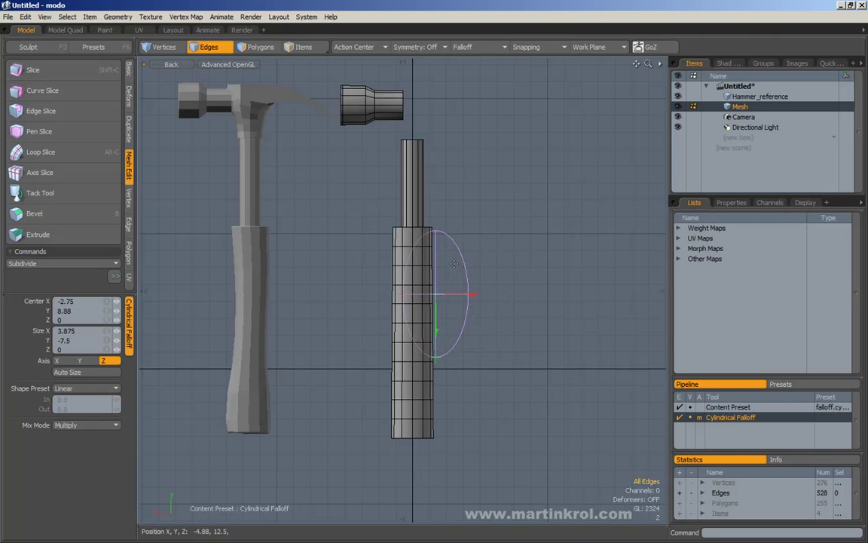
Step: Move the upper grip slightly outward on the claw side, using the cylindrical falloff
{"action": "key", "text": "w"}
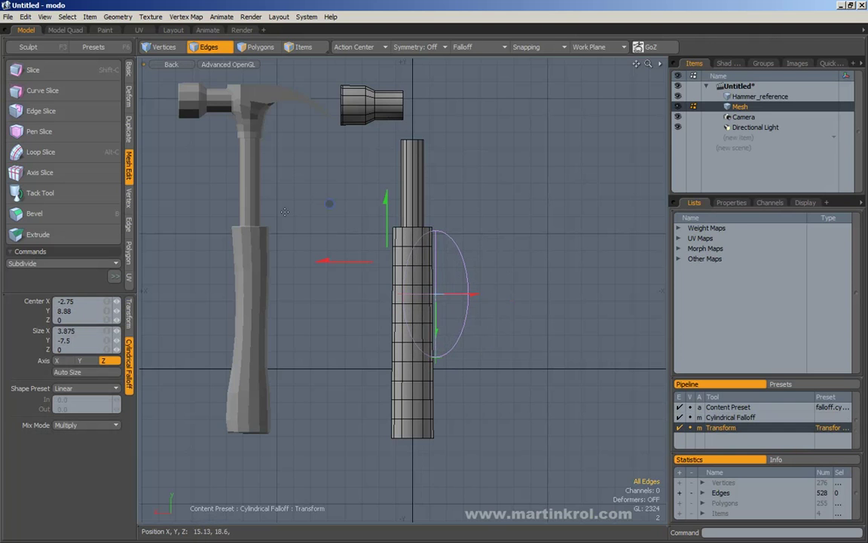
{"action": "left_click_drag", "start_coordinate": [339, 262], "coordinate": [391, 261]}
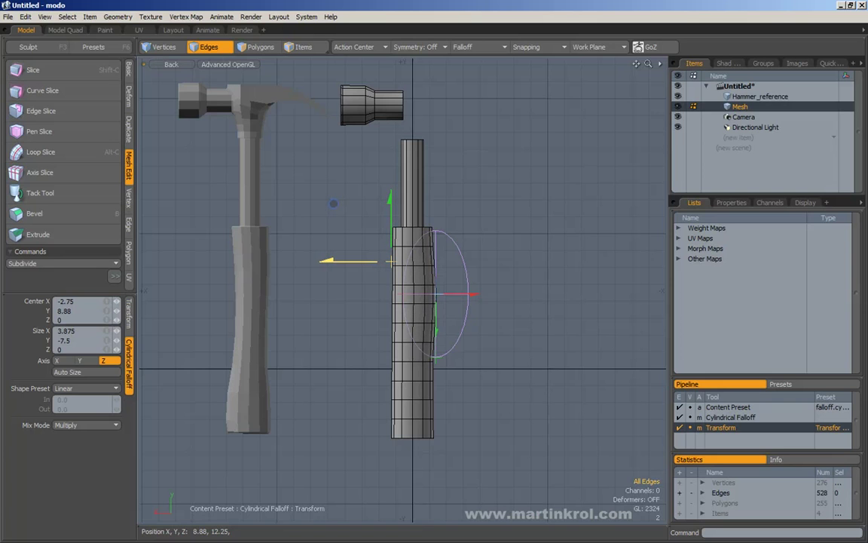
{"action": "key", "text": "space"}
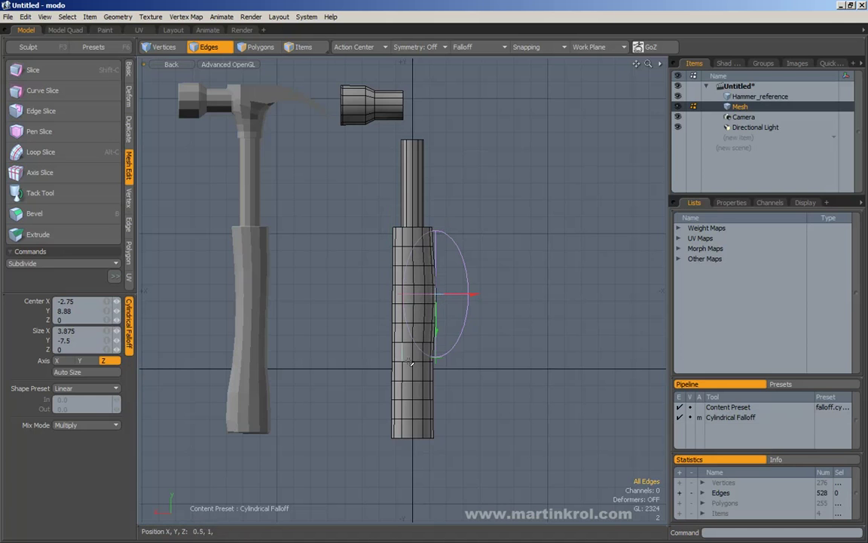
Step: Recentre the falloff at about X -3, Y 2.25 and move the lower grip's claw side slightly inward
{"action": "left_click_drag", "start_coordinate": [436, 294], "coordinate": [438, 350]}
{"action": "key", "text": "w"}
{"action": "left_click_drag", "start_coordinate": [372, 264], "coordinate": [369, 262]}
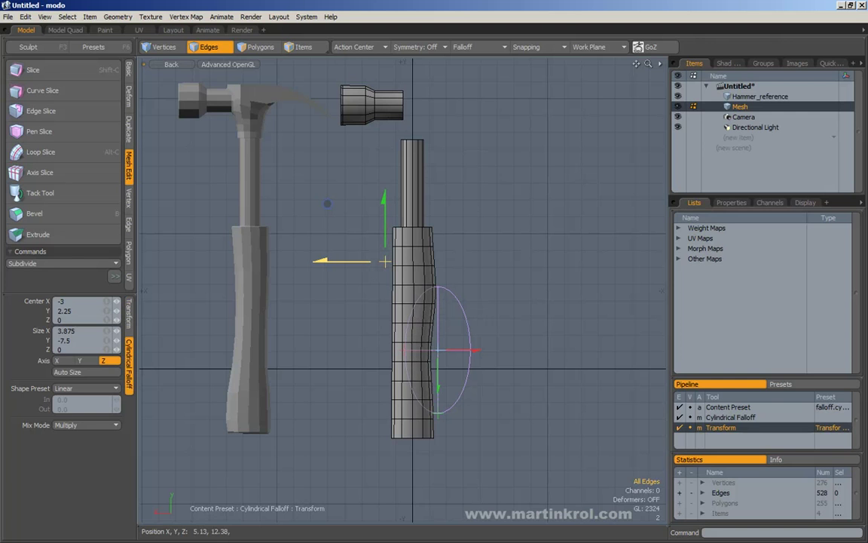
{"action": "key", "text": "q"}
Step: Reposition the falloff on the grip's opposite side at about X 2.625, Y 5.63, resize it to about 4.25 by -10.75, and push that side inward
{"action": "left_click_drag", "start_coordinate": [440, 351], "coordinate": [395, 321]}
{"action": "left_click_drag", "start_coordinate": [395, 384], "coordinate": [395, 412]}
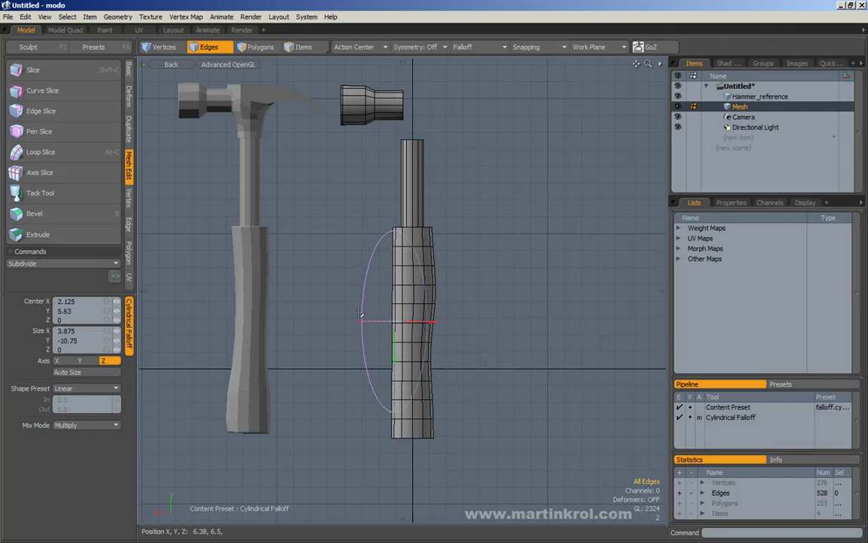
{"action": "left_click_drag", "start_coordinate": [359, 320], "coordinate": [391, 321]}
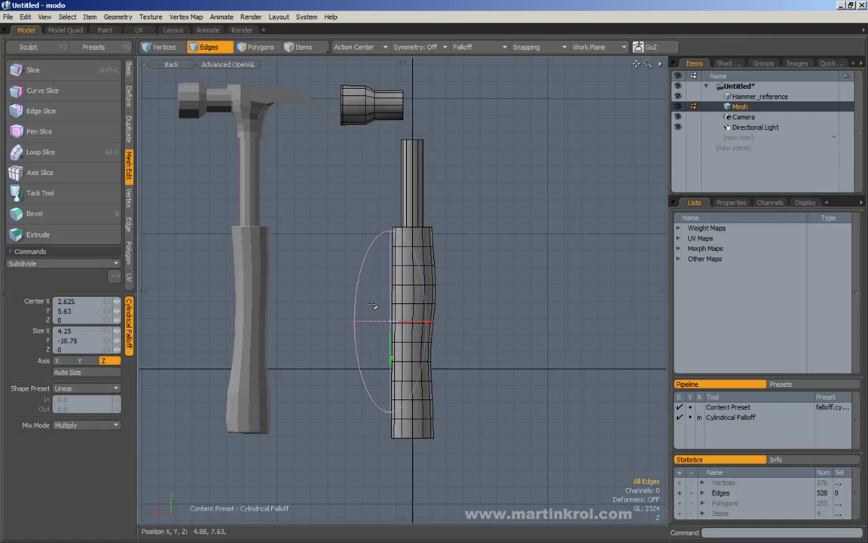
{"action": "key", "text": "w"}
{"action": "left_click_drag", "start_coordinate": [352, 262], "coordinate": [360, 263]}
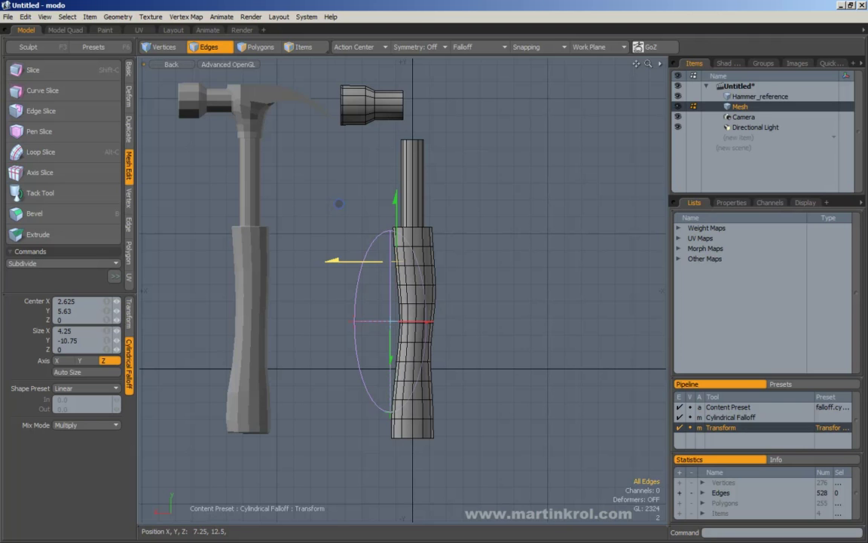
{"action": "key", "text": "q"}
{"action": "left_click_drag", "start_coordinate": [447, 420], "coordinate": [452, 394], "text": "alt"}
{"action": "left_click_drag", "start_coordinate": [452, 394], "coordinate": [457, 395], "text": "ctrl+alt"}
{"action": "double_click", "coordinate": [413, 397]}
{"action": "key", "text": "w"}
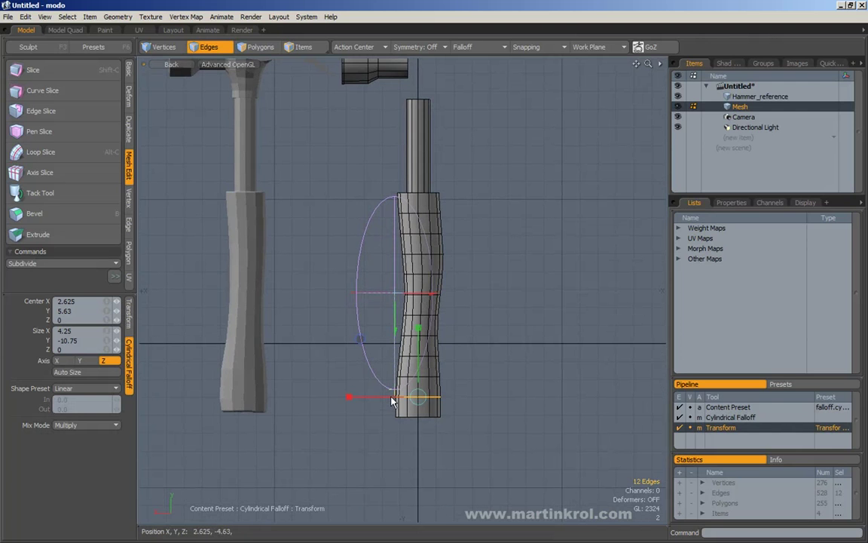
{"action": "key", "text": "q"}
{"action": "left_click", "coordinate": [533, 343]}
{"action": "middle_click_drag", "start_coordinate": [365, 393], "coordinate": [468, 398]}
{"action": "key", "text": "w"}
{"action": "key", "text": "q"}
{"action": "left_click", "coordinate": [504, 357]}
{"action": "left_click_drag", "start_coordinate": [498, 310], "coordinate": [498, 317], "text": "alt"}
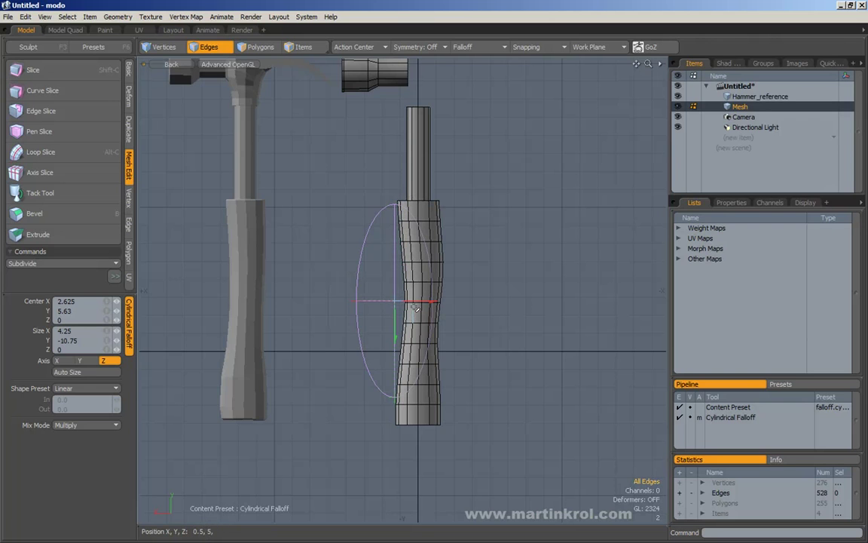
Step: Fine-tune the inward curve on the grip's face side with another Move under the existing falloff
{"action": "key", "text": "w"}
{"action": "left_click_drag", "start_coordinate": [364, 242], "coordinate": [345, 236]}
{"action": "key", "text": "q"}
Step: Recentre the cylindrical falloff on the base of the grip at about X 0, Y -5.88
{"action": "left_click", "coordinate": [461, 47]}
{"action": "mouse_move", "coordinate": [476, 405]}
{"action": "right_mouse_down"}
{"action": "mouse_move", "coordinate": [375, 396]}
{"action": "mouse_move", "coordinate": [474, 393]}
{"action": "right_mouse_up"}
{"action": "right_click_drag", "start_coordinate": [536, 203], "coordinate": [550, 233]}
{"action": "left_click_drag", "start_coordinate": [395, 300], "coordinate": [418, 405]}
Step: Remove the cylindrical falloff by setting the falloff to none
{"action": "left_click", "coordinate": [475, 46]}
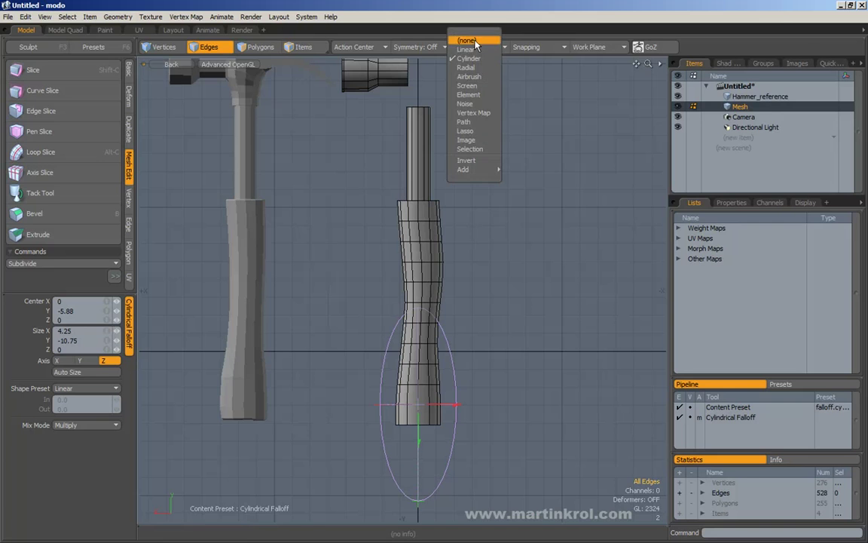
{"action": "left_click", "coordinate": [458, 15]}
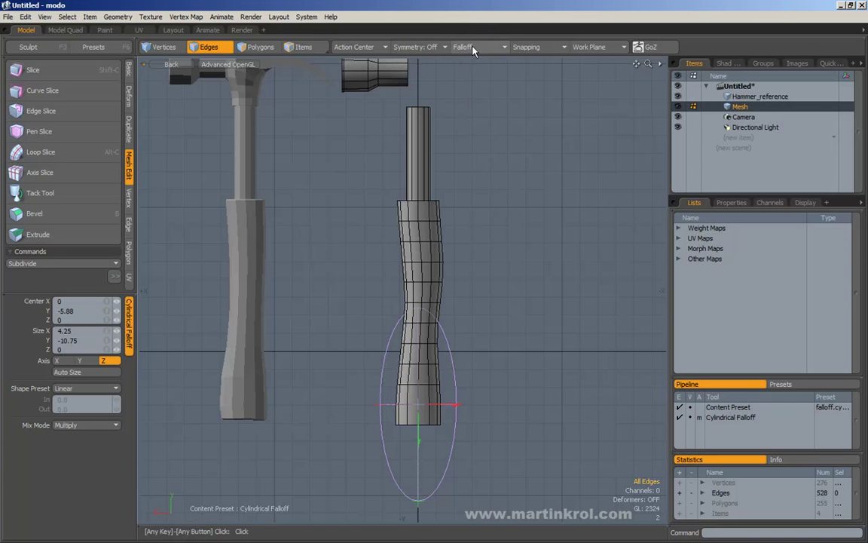
{"action": "left_click", "coordinate": [474, 47]}
{"action": "left_click", "coordinate": [473, 48]}
Step: Select the edge loop just above the grip's bottom end and scale it to about 103.5% in X
{"action": "left_click_drag", "start_coordinate": [470, 394], "coordinate": [511, 379], "text": "ctrl+alt"}
{"action": "left_click", "coordinate": [425, 400]}
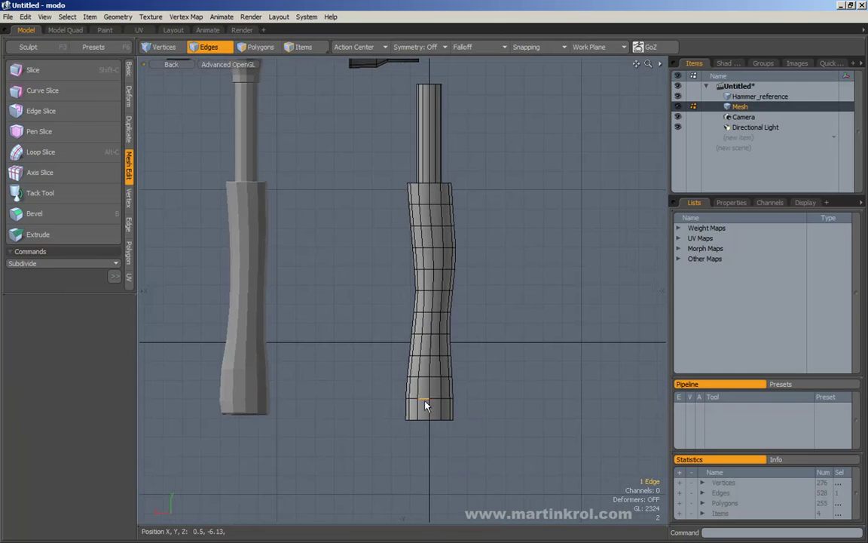
{"action": "key", "text": "r"}
{"action": "left_click_drag", "start_coordinate": [361, 399], "coordinate": [359, 398]}
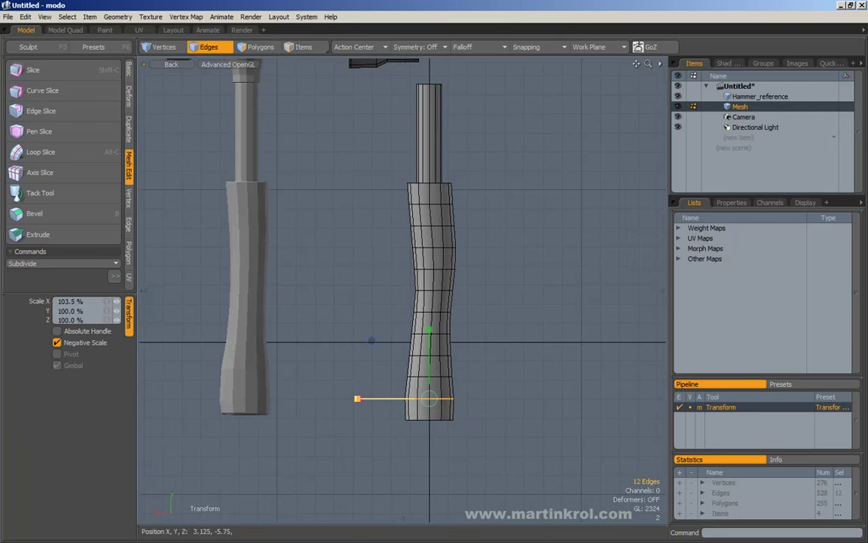
{"action": "key", "text": "space"}
Step: Select the next edge loop up from the grip's bottom and scale it slightly wider in X
{"action": "right_click_drag", "start_coordinate": [384, 364], "coordinate": [469, 389]}
{"action": "middle_click_drag", "start_coordinate": [385, 371], "coordinate": [481, 389]}
{"action": "key", "text": "r"}
{"action": "left_click_drag", "start_coordinate": [403, 377], "coordinate": [400, 376]}
{"action": "key", "text": "space"}
{"action": "right_click_drag", "start_coordinate": [505, 356], "coordinate": [519, 386]}
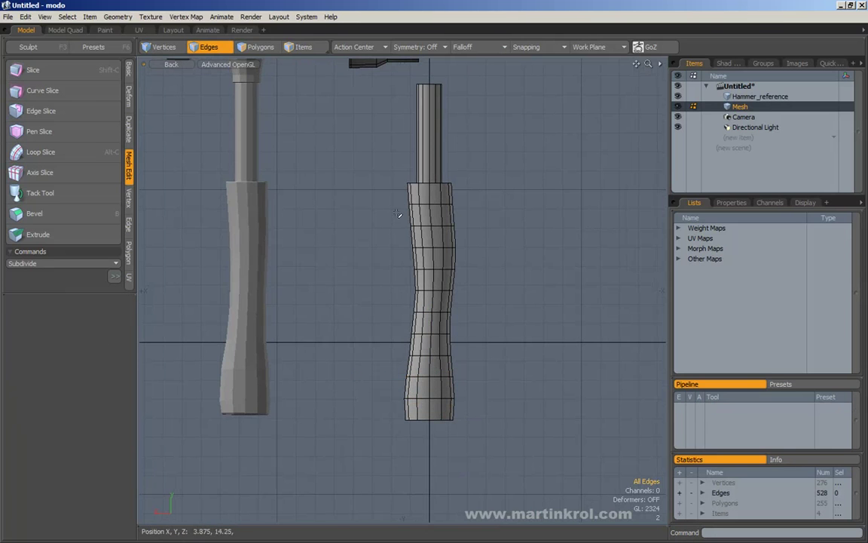
Step: Loop Slice the grip's bottom segment with one loop at 50% and scale the new loop to about 104.5% in X
{"action": "left_click_drag", "start_coordinate": [456, 398], "coordinate": [464, 377], "text": "alt"}
{"action": "left_click_drag", "start_coordinate": [408, 390], "coordinate": [472, 390]}
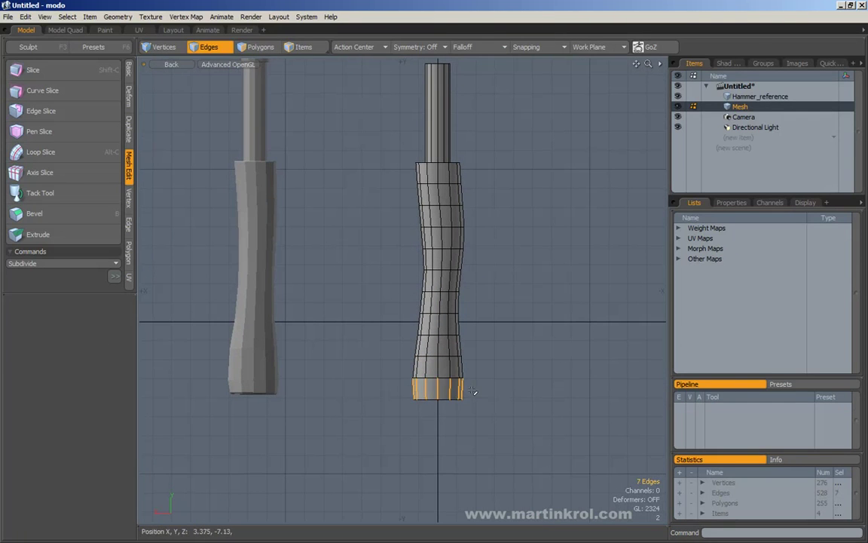
{"action": "key", "text": "alt+c"}
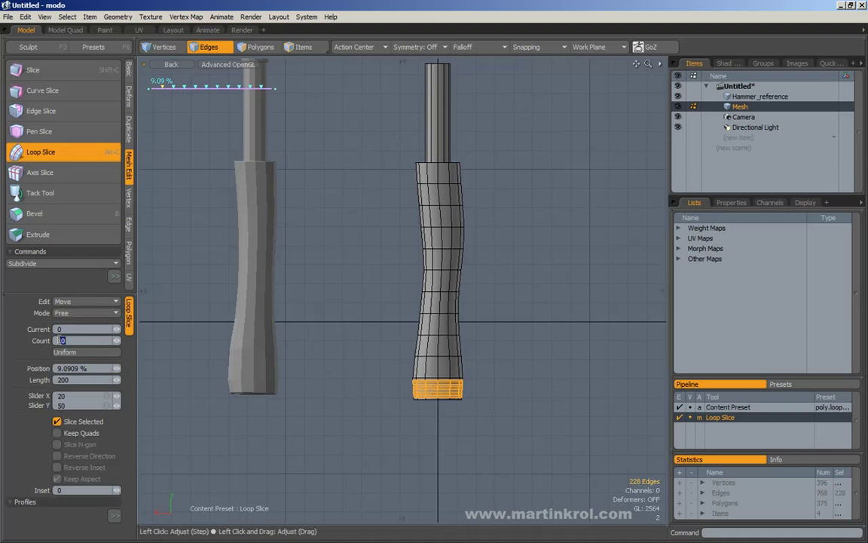
{"action": "key", "text": "Return"}
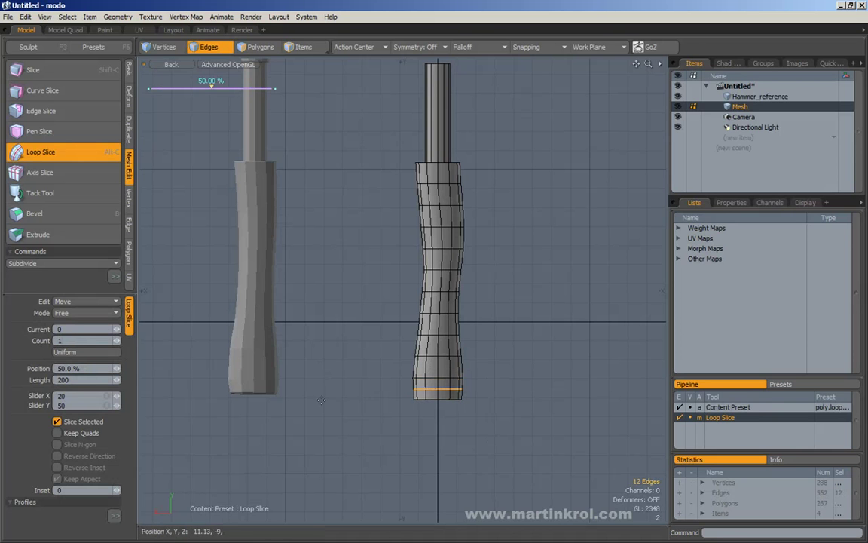
{"action": "key", "text": "r"}
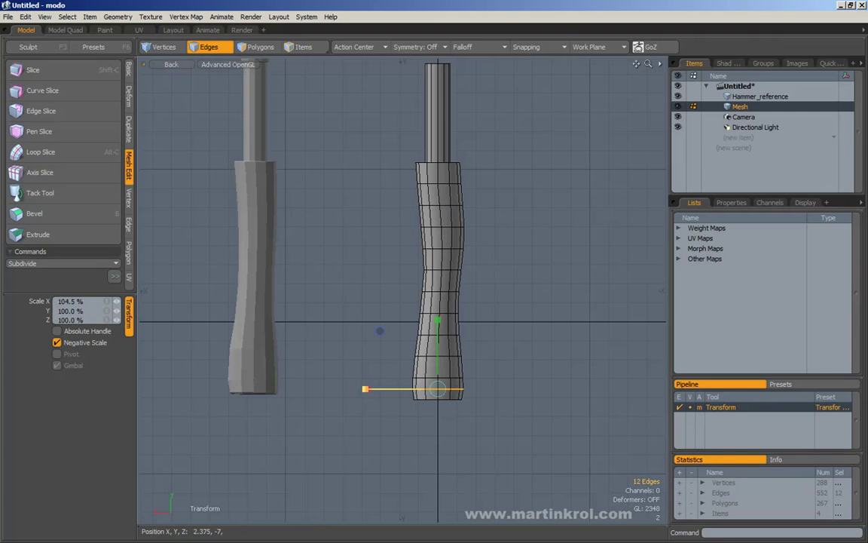
{"action": "key", "text": "q"}
Step: Loop Slice the grip's bottommost segment with one loop at 50% and scale the new loop to 101.5% in X
{"action": "left_click_drag", "start_coordinate": [408, 394], "coordinate": [467, 394]}
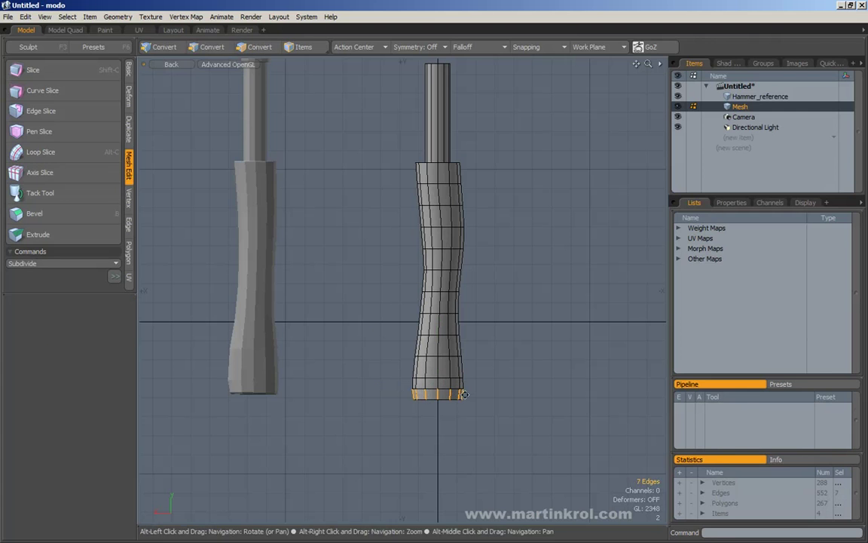
{"action": "key", "text": "alt+c"}
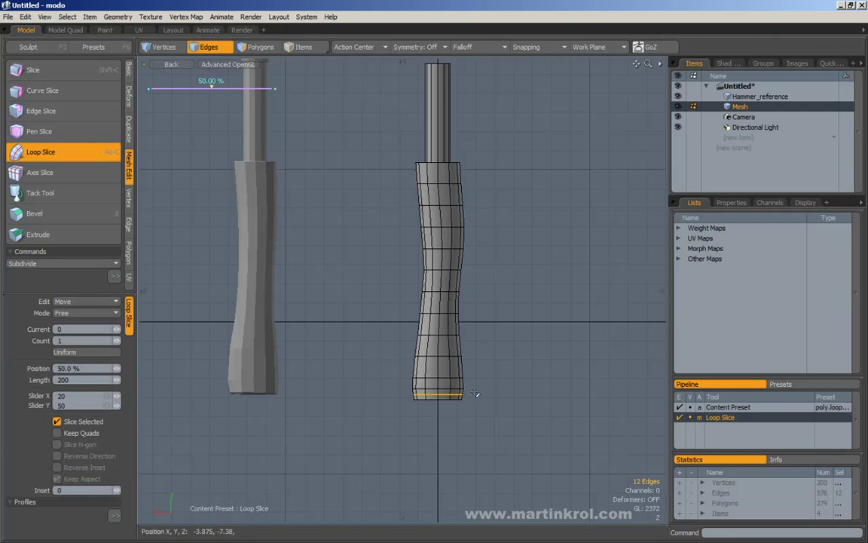
{"action": "key", "text": "r"}
{"action": "left_click_drag", "start_coordinate": [367, 394], "coordinate": [367, 394]}
{"action": "scroll", "coordinate": [419, 400], "scroll_direction": "up", "scroll_amount": 5}
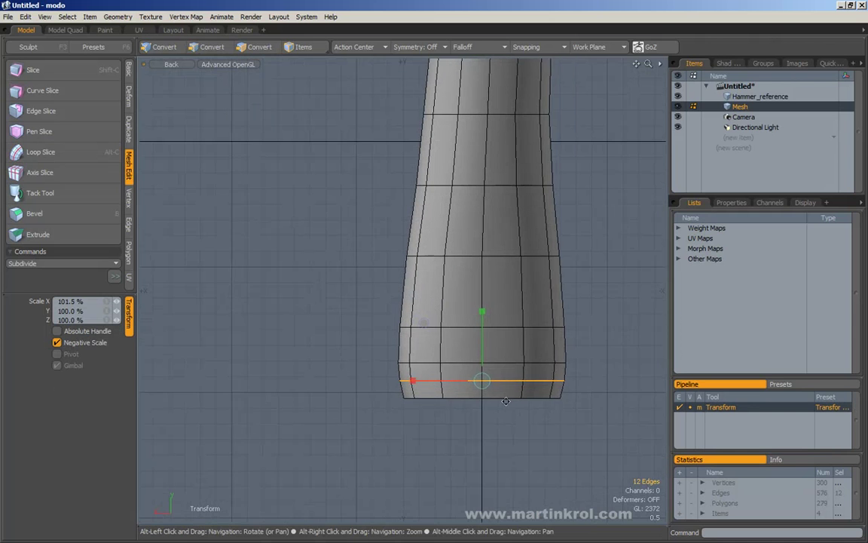
{"action": "left_click_drag", "start_coordinate": [419, 400], "coordinate": [359, 398], "text": "alt"}
{"action": "key", "text": "space"}
{"action": "left_click", "coordinate": [329, 273]}
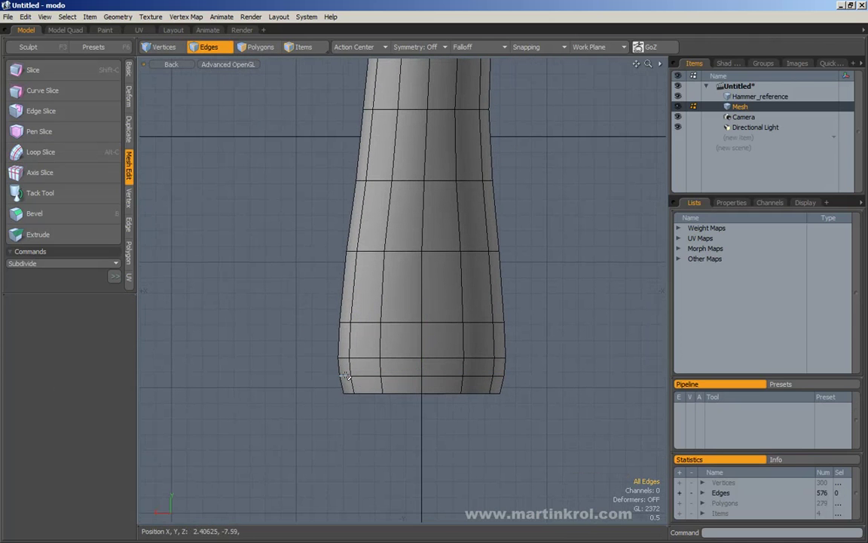
Step: Select the edges at the grip's bottom end and scale them slightly narrower in X
{"action": "middle_click_drag", "start_coordinate": [319, 385], "coordinate": [539, 422]}
{"action": "key", "text": "r"}
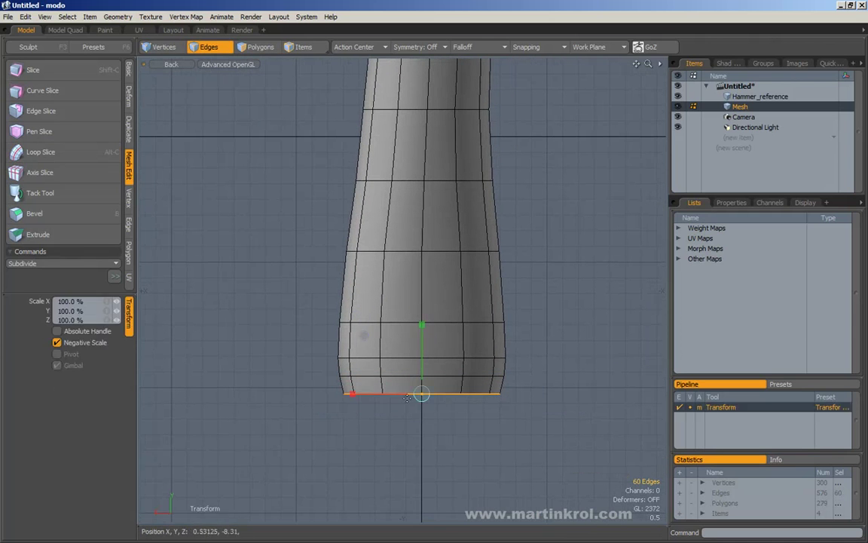
{"action": "left_click_drag", "start_coordinate": [379, 394], "coordinate": [389, 394]}
{"action": "key", "text": "space"}
Step: Shift the edge loop just above the grip's bottom end slightly down and scale it to 98.5% in X
{"action": "middle_click_drag", "start_coordinate": [316, 365], "coordinate": [571, 386]}
{"action": "key", "text": "w"}
{"action": "left_click_drag", "start_coordinate": [421, 313], "coordinate": [421, 317]}
{"action": "key", "text": "r"}
{"action": "left_click_drag", "start_coordinate": [352, 380], "coordinate": [353, 380]}
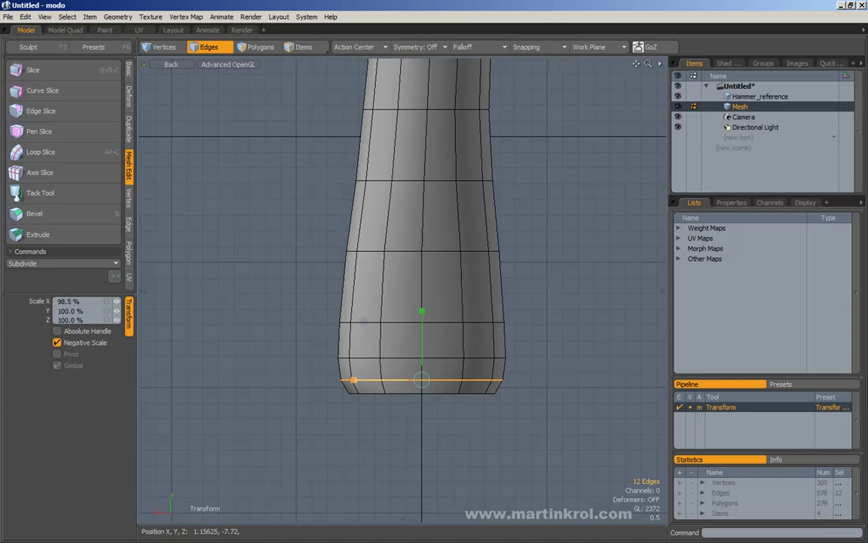
Step: In the perspective view, select the edge loops on the grip's bottom cap and scale them to about 90.5% in Z
{"action": "key", "text": "KP_Decimal"}
{"action": "scroll", "coordinate": [504, 381], "scroll_direction": "down", "scroll_amount": 3}
{"action": "left_click_drag", "start_coordinate": [504, 381], "coordinate": [451, 383], "text": "alt"}
{"action": "key", "text": "space"}
{"action": "left_click", "coordinate": [576, 363]}
{"action": "left_click_drag", "start_coordinate": [376, 407], "coordinate": [540, 376], "text": "alt"}
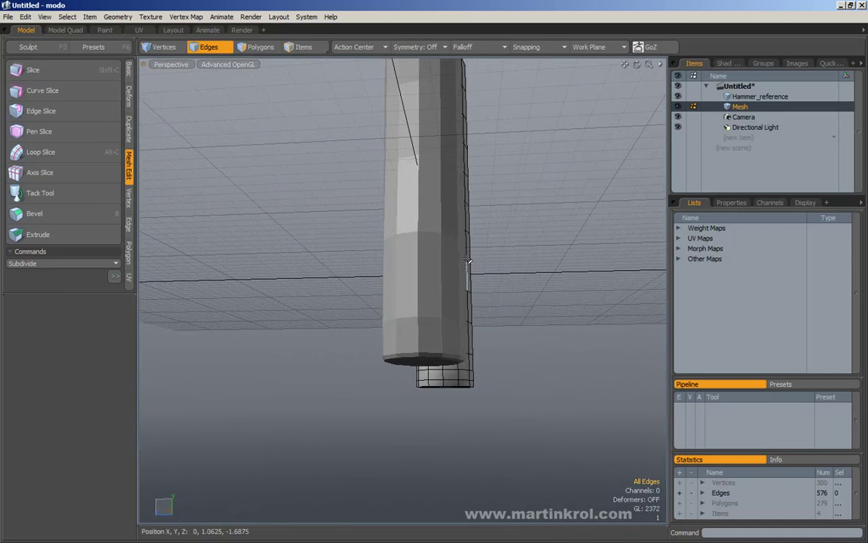
{"action": "scroll", "coordinate": [464, 381], "scroll_direction": "down", "scroll_amount": 3}
{"action": "left_click_drag", "start_coordinate": [461, 383], "coordinate": [377, 292], "text": "alt"}
{"action": "scroll", "coordinate": [355, 322], "scroll_direction": "up", "scroll_amount": 3, "text": "alt"}
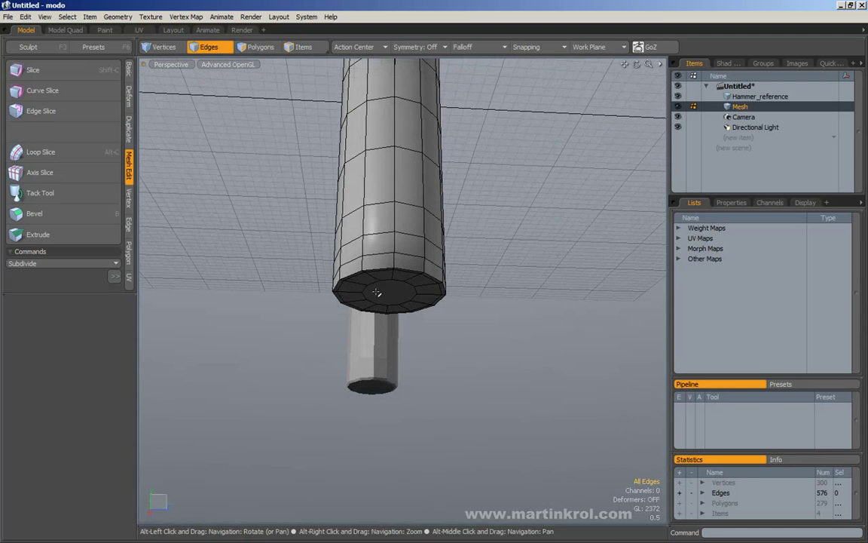
{"action": "double_click", "coordinate": [369, 287]}
{"action": "double_click", "coordinate": [358, 278], "text": "shift"}
{"action": "double_click", "coordinate": [355, 276], "text": "shift"}
{"action": "key", "text": "r"}
{"action": "left_click_drag", "start_coordinate": [398, 286], "coordinate": [436, 316], "text": "alt"}
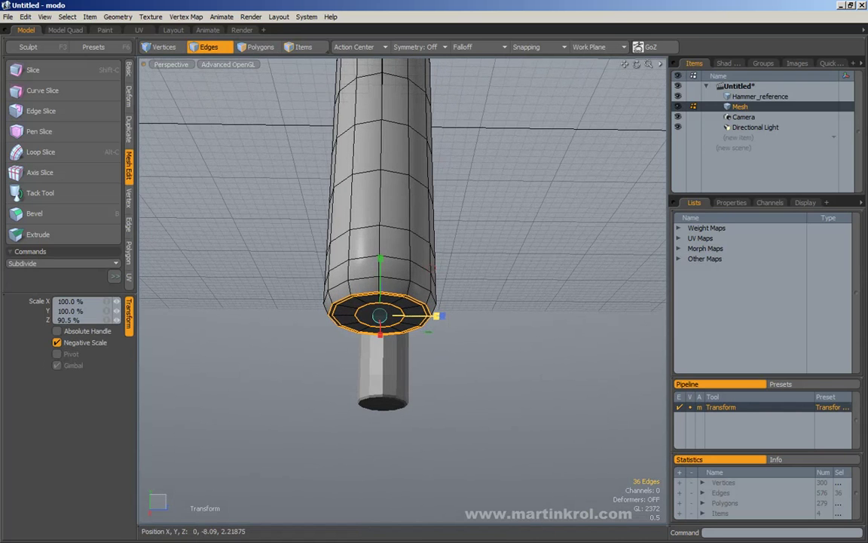
Step: Select the edge loop just above the grip's bottom cap, scale it to about 99.5% in Z, and clear the selection
{"action": "key", "text": "space"}
{"action": "double_click", "coordinate": [424, 286]}
{"action": "key", "text": "r"}
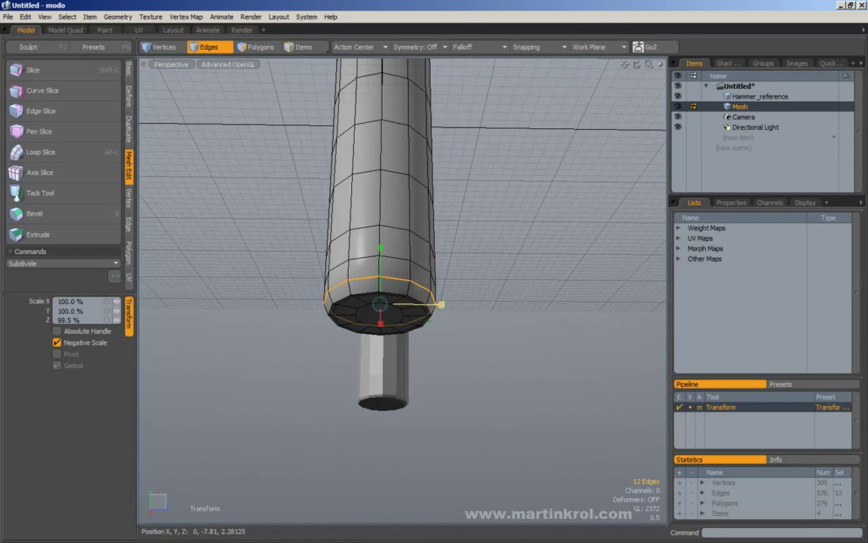
{"action": "key", "text": "space"}
{"action": "left_click", "coordinate": [412, 302]}
{"action": "mouse_move", "coordinate": [416, 296]}
{"action": "left_mouse_down"}
{"action": "mouse_move", "coordinate": [411, 305]}
{"action": "mouse_move", "coordinate": [439, 315]}
{"action": "mouse_move", "coordinate": [483, 314]}
{"action": "mouse_move", "coordinate": [488, 329]}
{"action": "mouse_move", "coordinate": [428, 327]}
{"action": "mouse_move", "coordinate": [537, 330]}
{"action": "left_mouse_up"}
{"action": "double_click", "coordinate": [400, 307], "text": "shift"}
{"action": "key", "text": "r"}
{"action": "key", "text": "space"}
{"action": "left_click", "coordinate": [495, 302]}
Step: Examine the whole grip in the perspective view and compare its outline with the reference hammer in the back view
{"action": "scroll", "coordinate": [497, 305], "scroll_direction": "down", "scroll_amount": 4}
{"action": "right_click_drag", "start_coordinate": [536, 329], "coordinate": [478, 345], "text": "alt"}
{"action": "left_click_drag", "start_coordinate": [478, 345], "coordinate": [512, 341], "text": "alt"}
{"action": "middle_click_drag", "start_coordinate": [513, 340], "coordinate": [520, 346], "text": "alt"}
{"action": "left_click_drag", "start_coordinate": [521, 346], "coordinate": [498, 315], "text": "alt"}
{"action": "key", "text": "KP_2"}
{"action": "key", "text": "KP_3"}
{"action": "key", "text": "4"}
{"action": "left_click_drag", "start_coordinate": [504, 263], "coordinate": [518, 283], "text": "alt"}
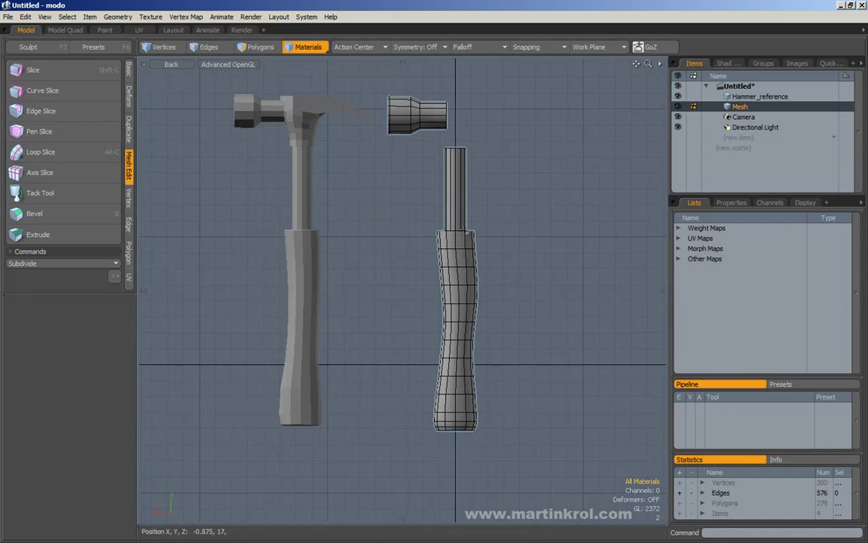
Step: With no edges selected, place a cylindrical falloff about 3.75 by 7.25 over the side of the grip's upper half, centred at X -3, Y 9
{"action": "key", "text": "1"}
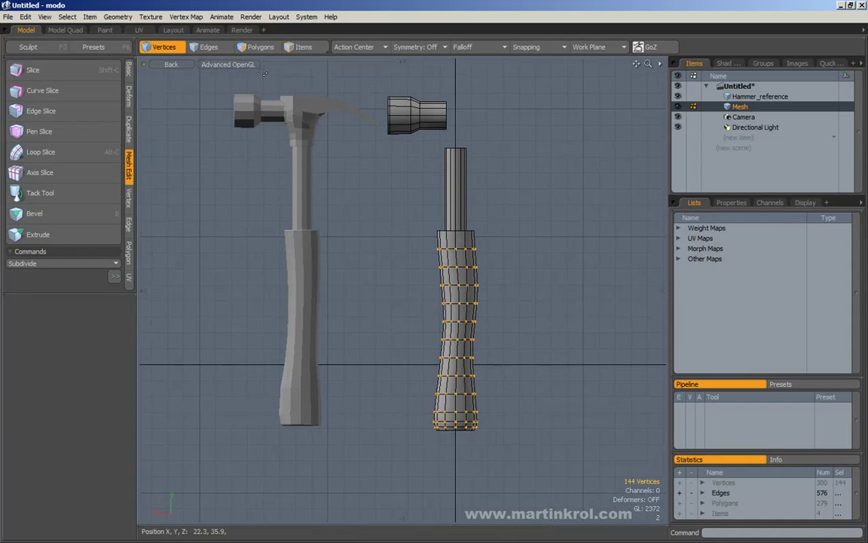
{"action": "left_click", "coordinate": [199, 45]}
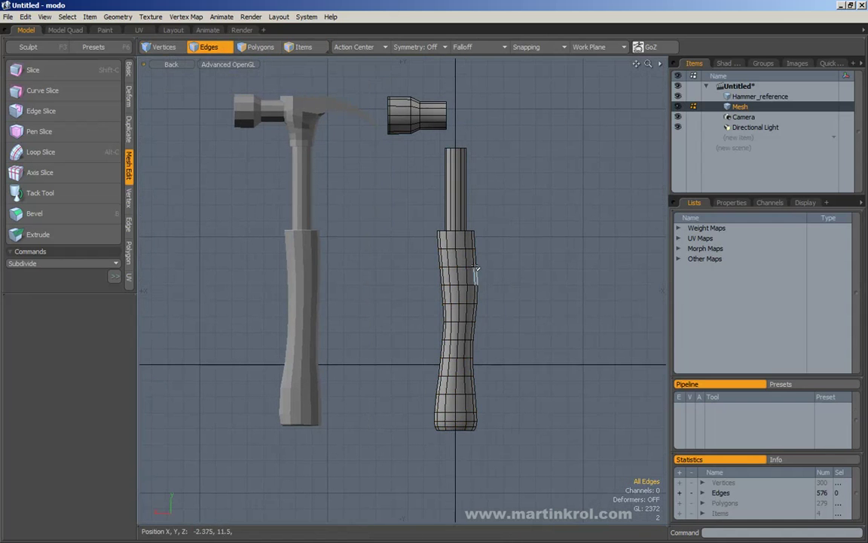
{"action": "left_click", "coordinate": [466, 47]}
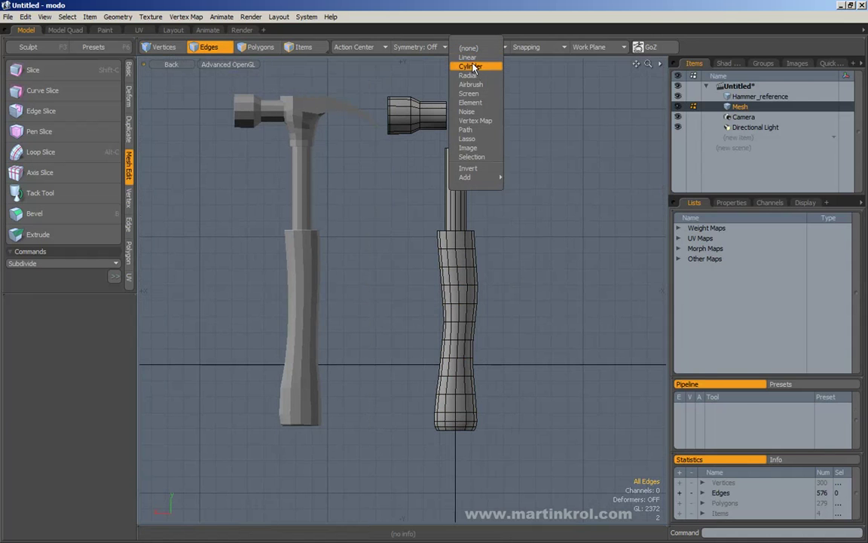
{"action": "left_click", "coordinate": [471, 67]}
{"action": "left_click_drag", "start_coordinate": [476, 280], "coordinate": [506, 337]}
{"action": "mouse_move", "coordinate": [471, 277]}
{"action": "left_mouse_down"}
{"action": "mouse_move", "coordinate": [474, 300]}
{"action": "mouse_move", "coordinate": [477, 292]}
{"action": "left_mouse_up"}
Step: Move the side of the grip inside the falloff slightly inward in X and drop the falloff
{"action": "key", "text": "w"}
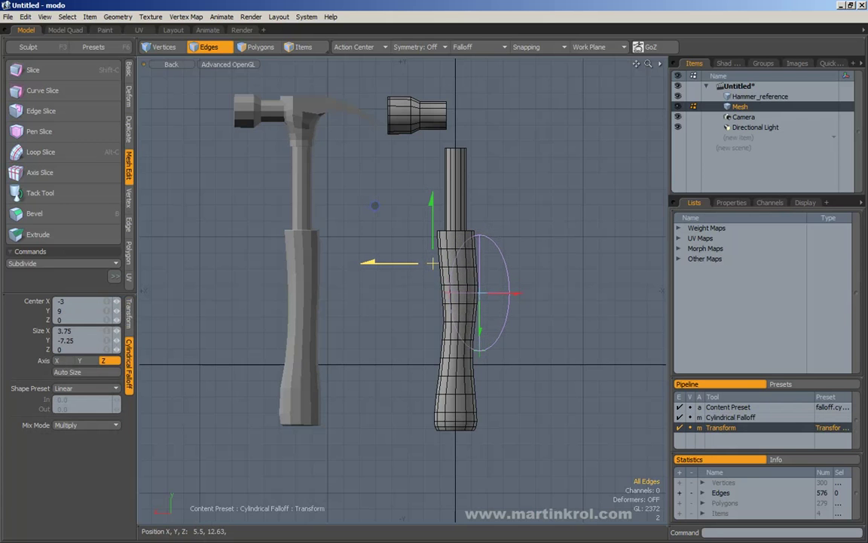
{"action": "left_click_drag", "start_coordinate": [367, 263], "coordinate": [366, 263]}
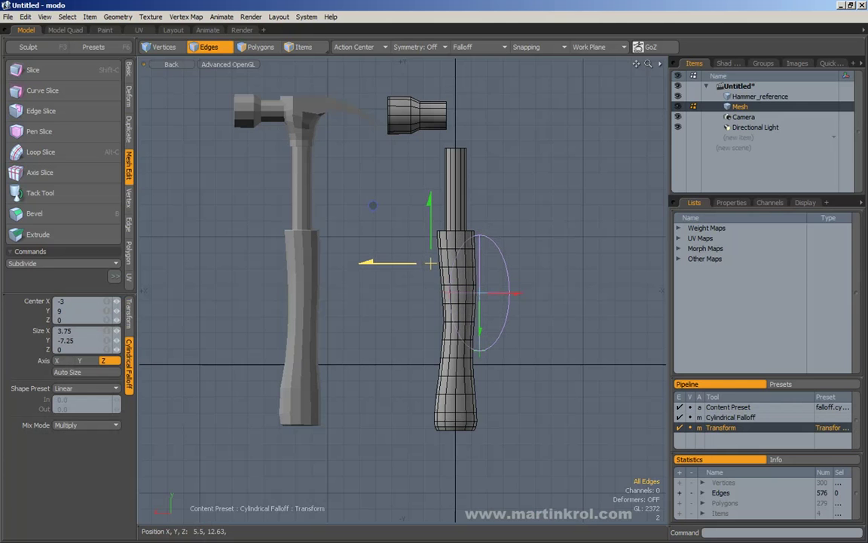
{"action": "key", "text": "space"}
{"action": "key", "text": "KP_Decimal"}
{"action": "left_click_drag", "start_coordinate": [503, 213], "coordinate": [528, 254], "text": "alt"}
{"action": "left_click", "coordinate": [492, 48]}
{"action": "left_click", "coordinate": [490, 45]}
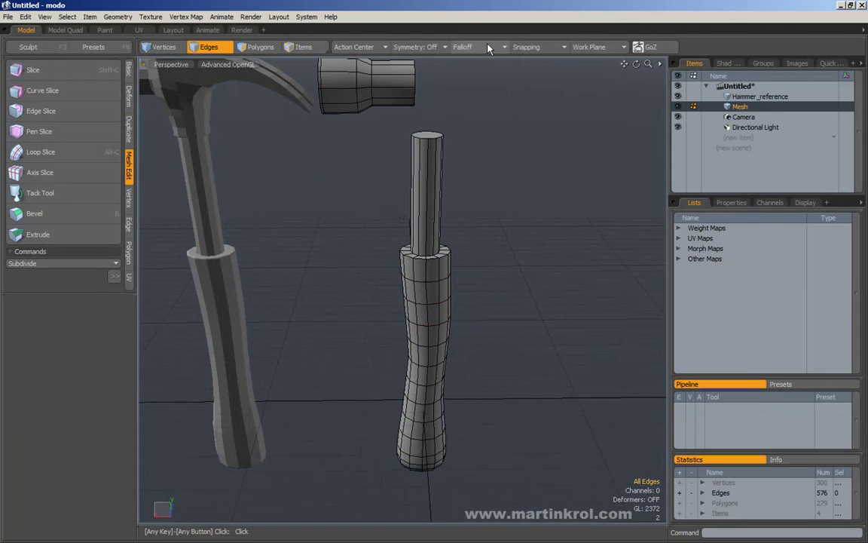
Step: Bevel the outer edge loop of the grip's top rim with an inset of about 0.07
{"action": "left_click_drag", "start_coordinate": [471, 191], "coordinate": [491, 221], "text": "alt"}
{"action": "left_click_drag", "start_coordinate": [490, 220], "coordinate": [515, 214], "text": "ctrl+alt"}
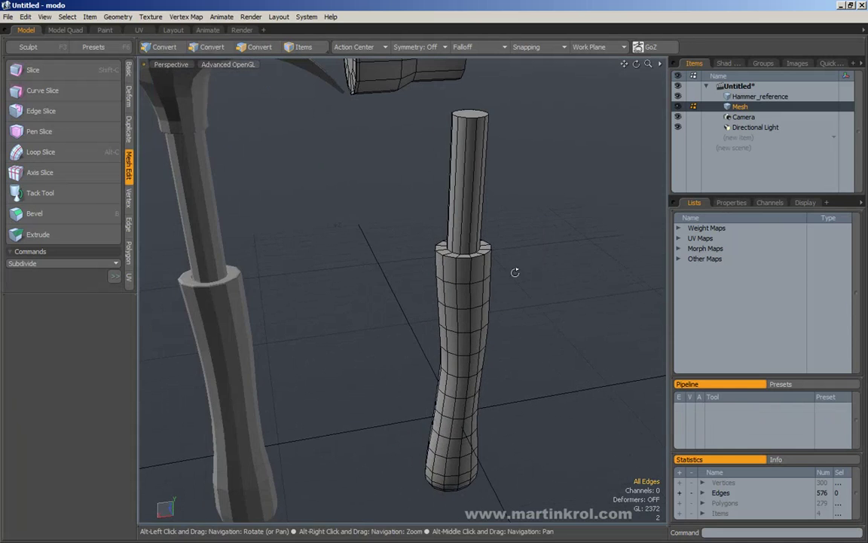
{"action": "left_click_drag", "start_coordinate": [515, 272], "coordinate": [532, 271], "text": "ctrl+alt"}
{"action": "left_click_drag", "start_coordinate": [417, 230], "coordinate": [434, 234], "text": "ctrl+alt"}
{"action": "double_click", "coordinate": [429, 261]}
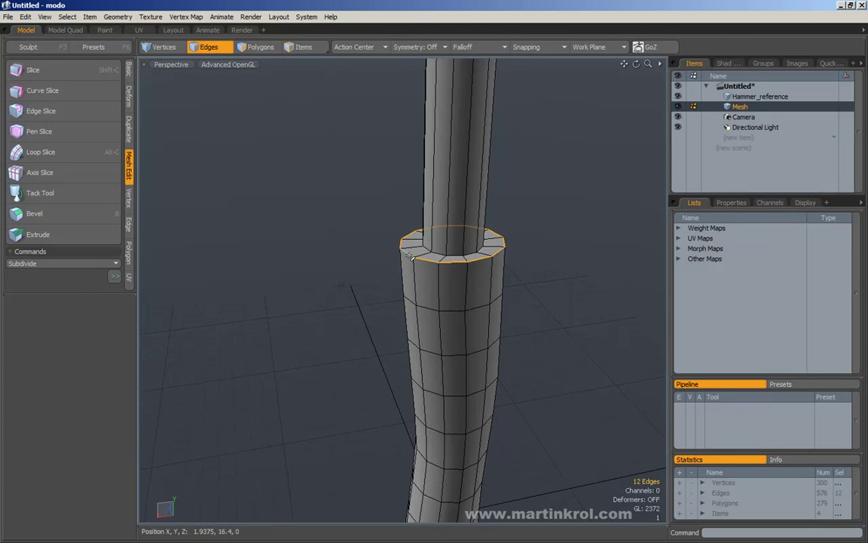
{"action": "key", "text": "b"}
{"action": "left_click_drag", "start_coordinate": [427, 247], "coordinate": [433, 246]}
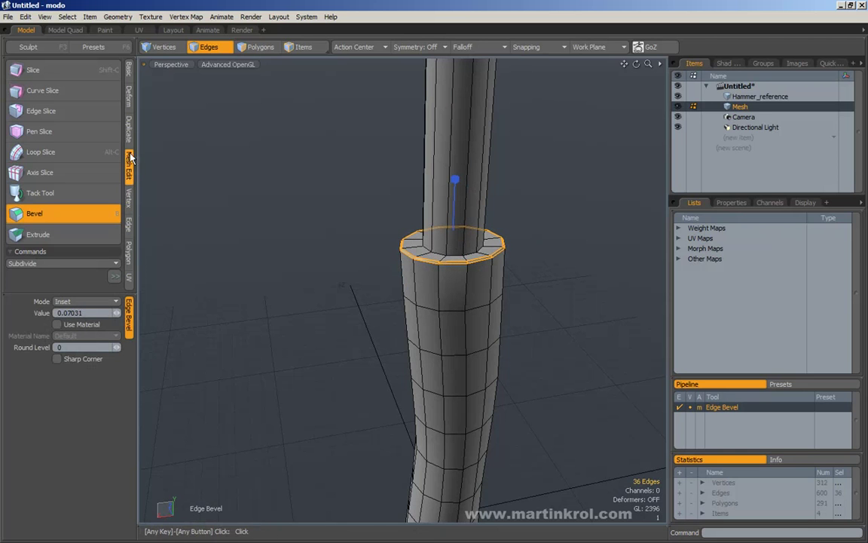
{"action": "left_click_drag", "start_coordinate": [462, 247], "coordinate": [477, 270], "text": "ctrl+alt"}
{"action": "key", "text": "space"}
Step: Loop Slice the ring of vertical edges in the grip's top segment at 4.5%, close to the bevelled rim
{"action": "left_click", "coordinate": [427, 322]}
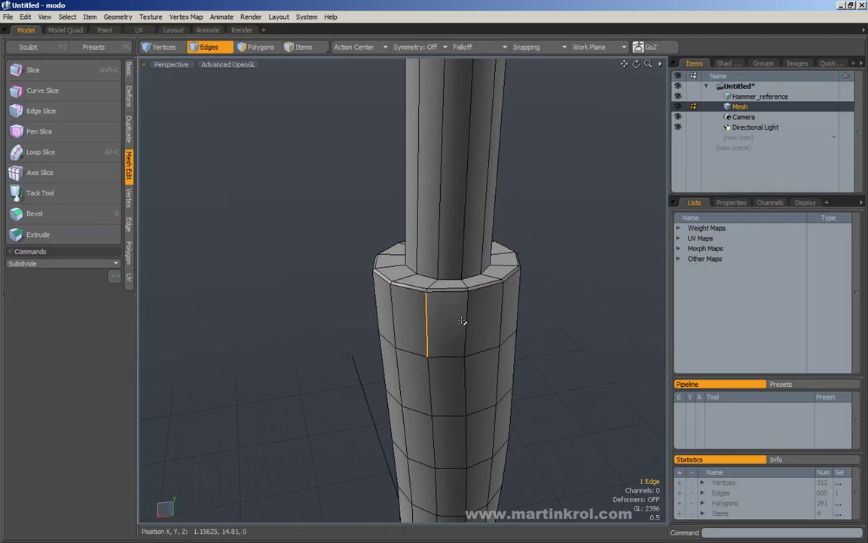
{"action": "key", "text": "alt+l"}
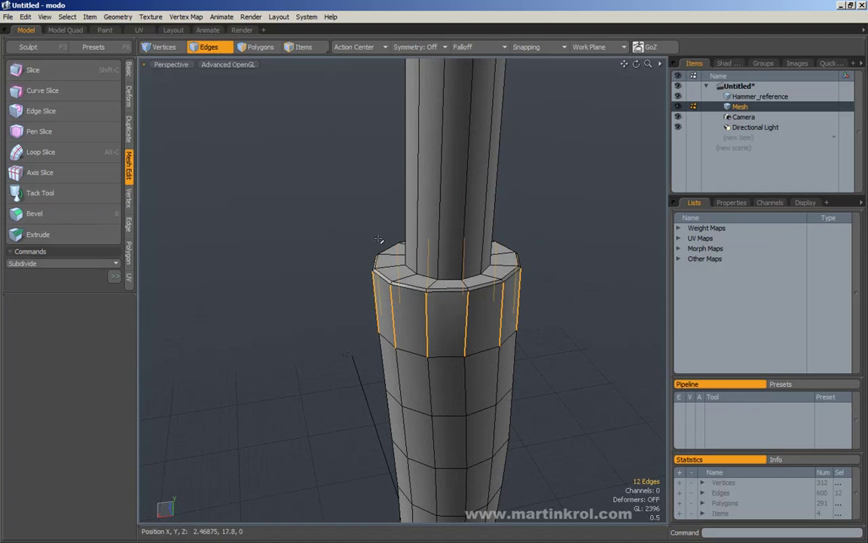
{"action": "key", "text": "alt+c"}
{"action": "left_click", "coordinate": [547, 251]}
{"action": "left_click_drag", "start_coordinate": [533, 260], "coordinate": [392, 382]}
{"action": "key", "text": "q"}
{"action": "left_click", "coordinate": [564, 234]}
Step: Loop Slice the flat top face of the grip at 80%, close to the shaft
{"action": "right_click_drag", "start_coordinate": [391, 382], "coordinate": [406, 376], "text": "alt"}
{"action": "left_click_drag", "start_coordinate": [405, 369], "coordinate": [427, 346]}
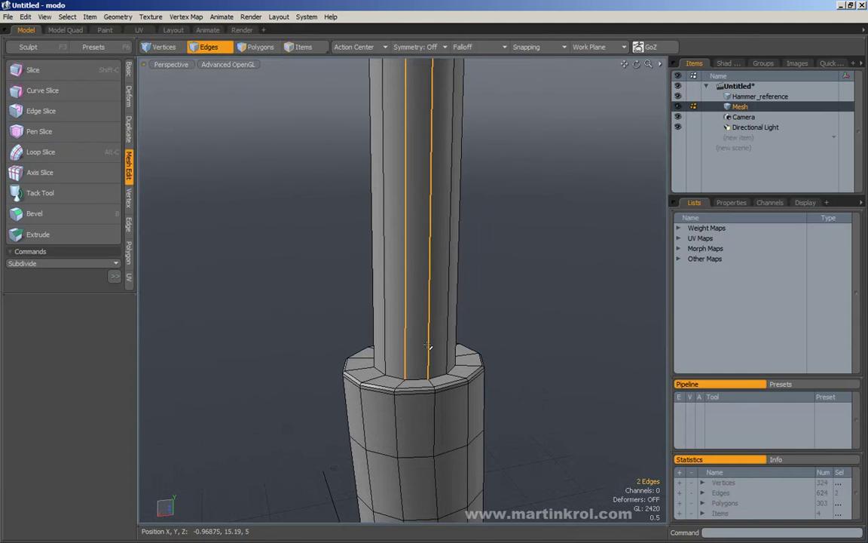
{"action": "left_click_drag", "start_coordinate": [285, 257], "coordinate": [291, 294]}
{"action": "left_click", "coordinate": [366, 371]}
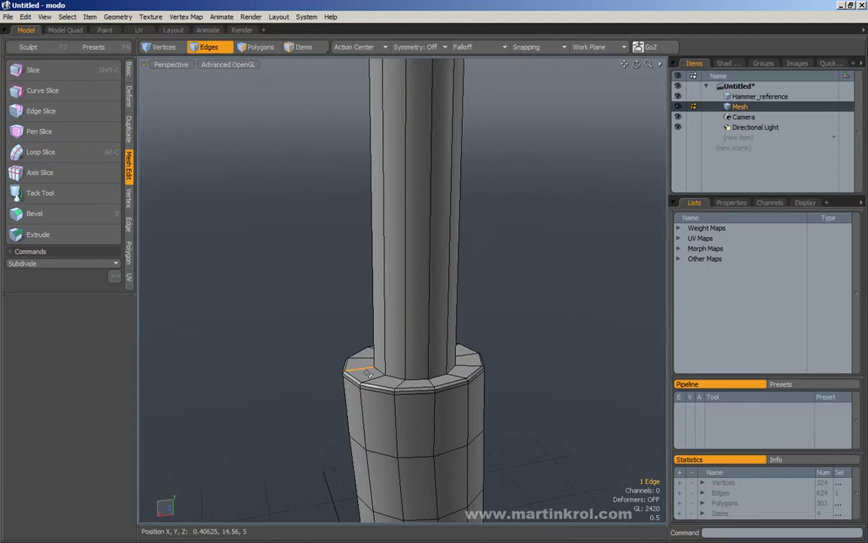
{"action": "key", "text": "alt+c"}
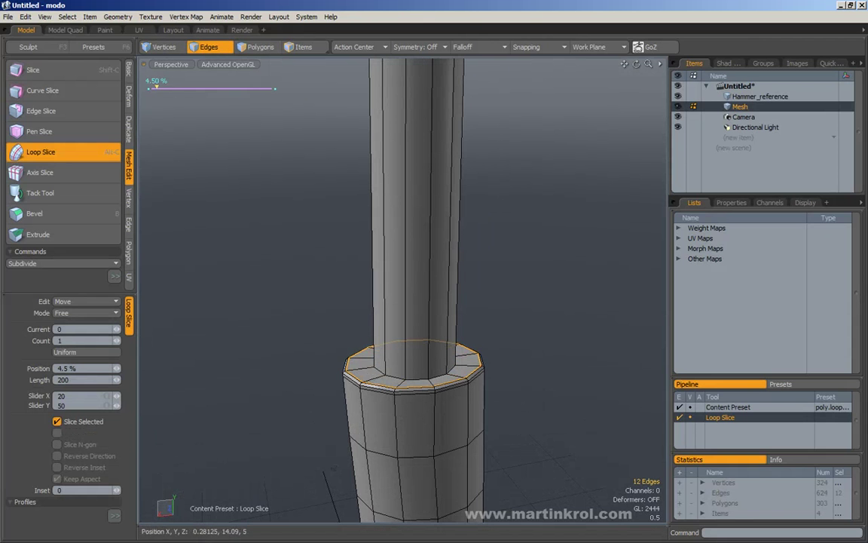
{"action": "left_click_drag", "start_coordinate": [163, 87], "coordinate": [248, 86]}
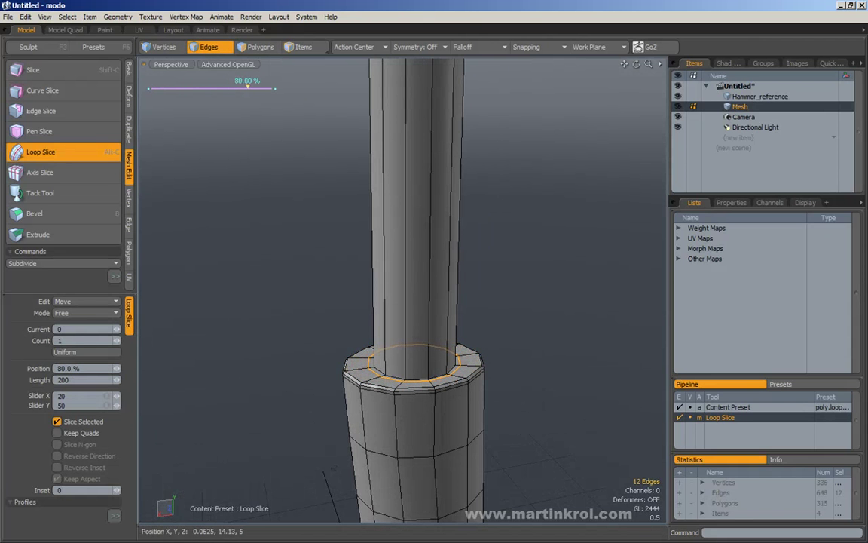
Step: Scale the new loop around the shaft's base to 103% in Z and about 98% in X
{"action": "left_click_drag", "start_coordinate": [344, 371], "coordinate": [452, 401], "text": "alt"}
{"action": "mouse_move", "coordinate": [452, 401]}
{"action": "left_mouse_down", "text": "ctrl+alt"}
{"action": "mouse_move", "coordinate": [498, 403]}
{"action": "mouse_move", "coordinate": [452, 412]}
{"action": "left_mouse_up", "text": "ctrl+alt"}
{"action": "left_click_drag", "start_coordinate": [453, 375], "coordinate": [450, 383], "text": "alt"}
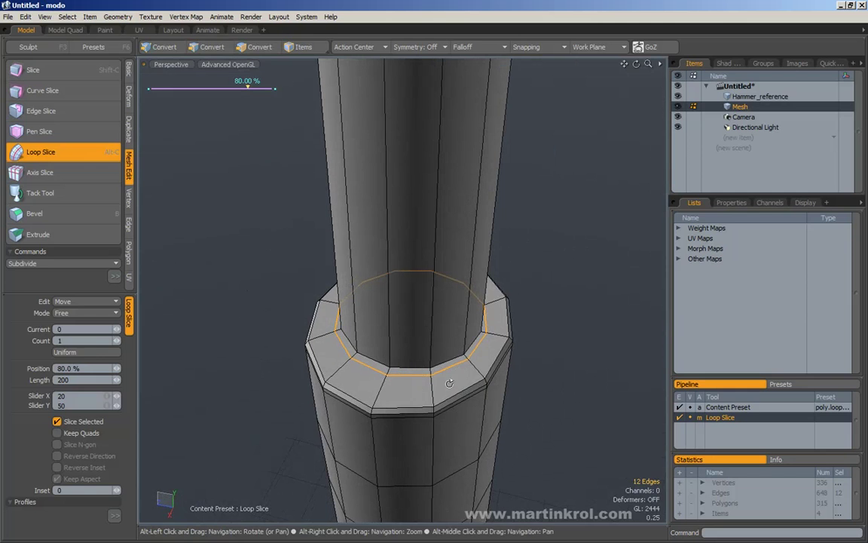
{"action": "key", "text": "r"}
{"action": "left_click_drag", "start_coordinate": [362, 308], "coordinate": [360, 309]}
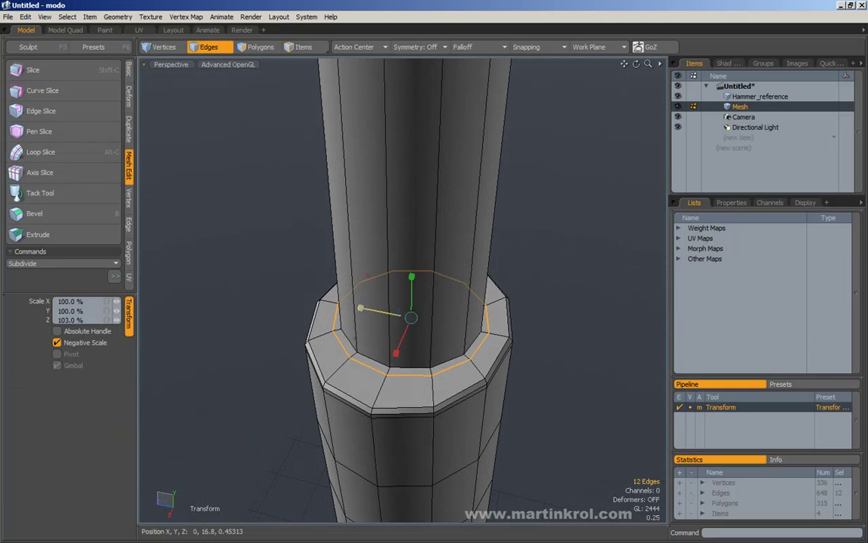
{"action": "left_click_drag", "start_coordinate": [424, 329], "coordinate": [405, 333], "text": "alt"}
{"action": "left_click_drag", "start_coordinate": [466, 366], "coordinate": [446, 367], "text": "alt"}
{"action": "left_click_drag", "start_coordinate": [369, 338], "coordinate": [370, 338]}
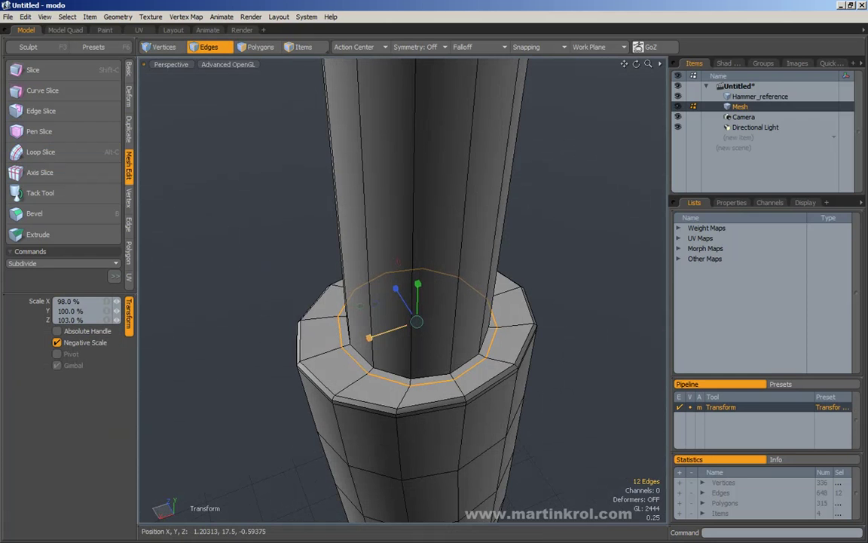
{"action": "left_click_drag", "start_coordinate": [540, 319], "coordinate": [335, 324], "text": "alt"}
{"action": "left_click_drag", "start_coordinate": [419, 346], "coordinate": [304, 352], "text": "alt"}
{"action": "left_click_drag", "start_coordinate": [379, 343], "coordinate": [346, 353], "text": "alt"}
{"action": "key", "text": "space"}
Step: Loop Slice the narrow ring of faces around the shaft's base and lower the new loop about 0.15 in Y to form a groove
{"action": "scroll", "coordinate": [345, 352], "scroll_direction": "up", "scroll_amount": 3}
{"action": "left_click", "coordinate": [369, 365]}
{"action": "key", "text": "alt+l"}
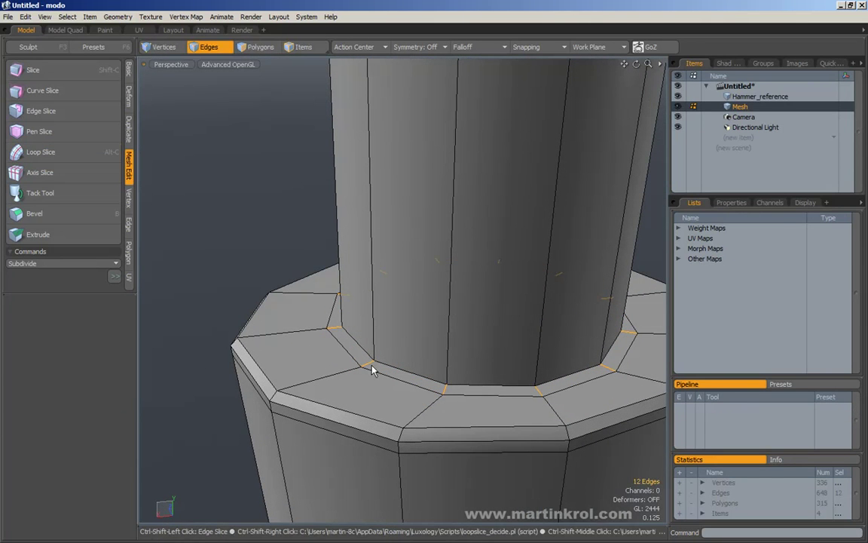
{"action": "right_click", "coordinate": [372, 367], "text": "ctrl+shift"}
{"action": "mouse_move", "coordinate": [372, 367]}
{"action": "left_mouse_down", "text": "alt"}
{"action": "mouse_move", "coordinate": [354, 376]}
{"action": "mouse_move", "coordinate": [387, 360]}
{"action": "left_mouse_up", "text": "alt"}
{"action": "key", "text": "space"}
{"action": "key", "text": "w"}
{"action": "left_click_drag", "start_coordinate": [457, 245], "coordinate": [450, 305]}
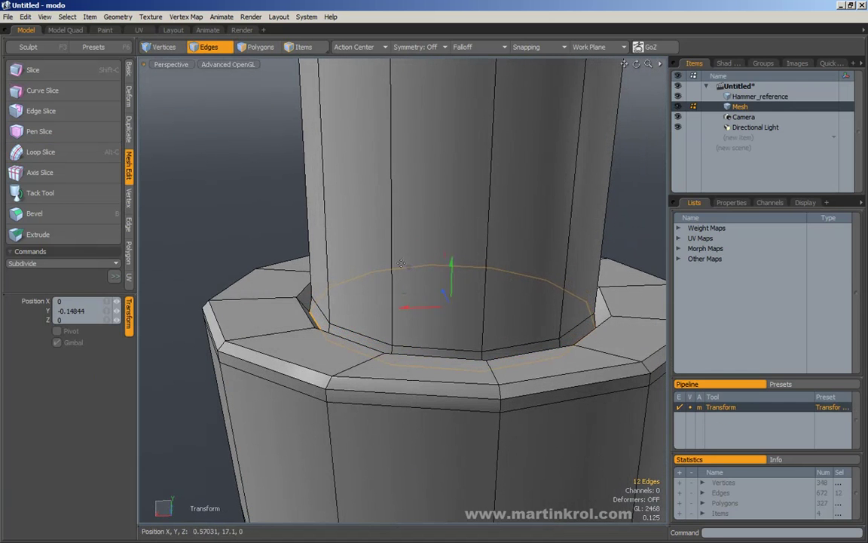
{"action": "key", "text": "space"}
Step: Loop Slice the ring of radial edges on the grip's top face, placing the loop close to the groove
{"action": "key", "text": "alt+l"}
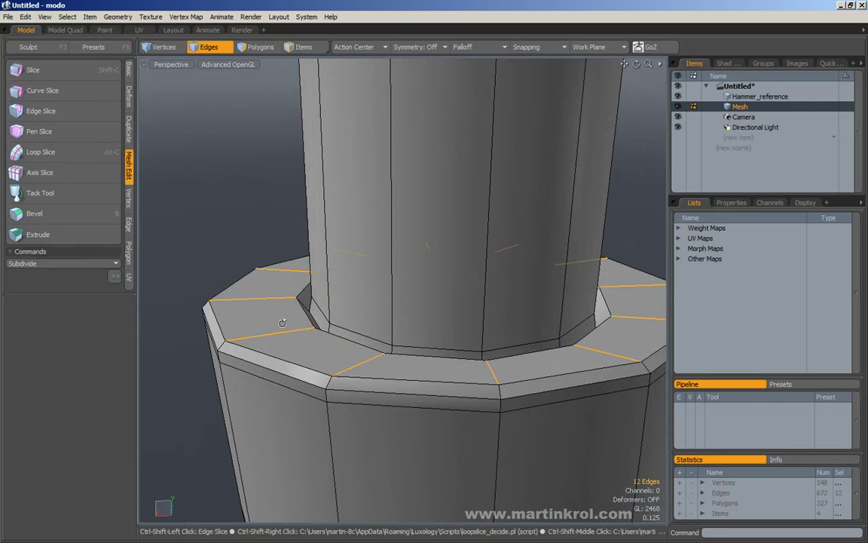
{"action": "key", "text": "alt+c"}
{"action": "left_click", "coordinate": [283, 324]}
{"action": "left_click_drag", "start_coordinate": [282, 325], "coordinate": [296, 324]}
{"action": "key", "text": "space"}
{"action": "left_click", "coordinate": [227, 199]}
Step: Turn on subdivision surfaces for the mesh and examine the smoothed rim and groove around the shaft
{"action": "left_click_drag", "start_coordinate": [242, 226], "coordinate": [270, 256], "text": "alt"}
{"action": "left_click_drag", "start_coordinate": [324, 279], "coordinate": [319, 299], "text": "alt"}
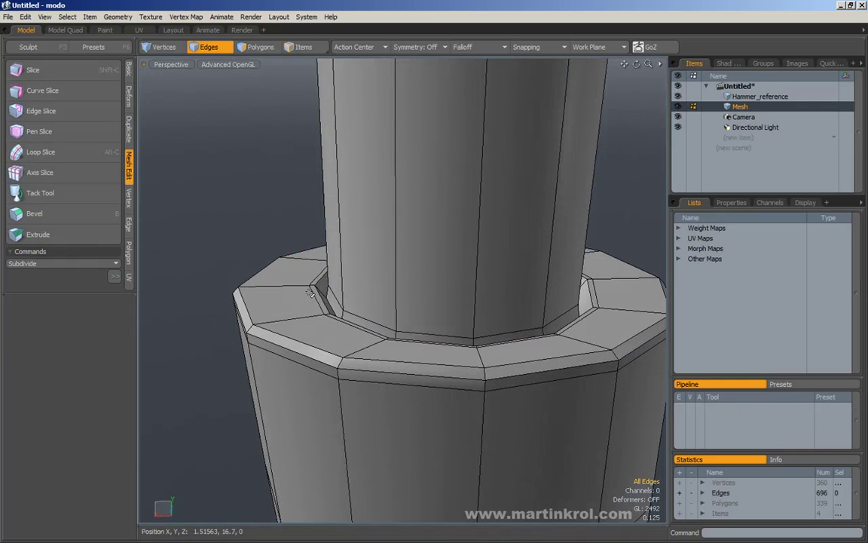
{"action": "double_click", "coordinate": [314, 294]}
{"action": "left_click", "coordinate": [295, 240]}
{"action": "key", "text": "Tab"}
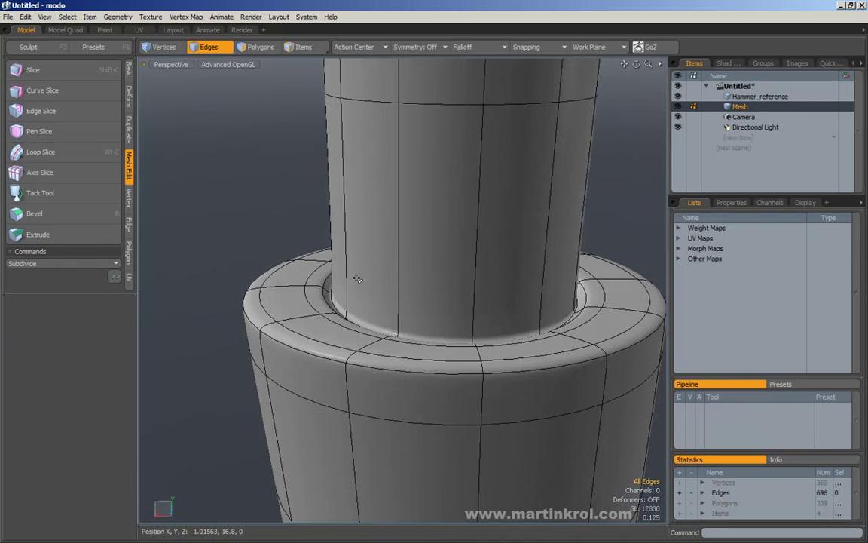
{"action": "left_click_drag", "start_coordinate": [356, 278], "coordinate": [357, 278], "text": "alt"}
{"action": "right_click_drag", "start_coordinate": [335, 291], "coordinate": [362, 289], "text": "alt"}
{"action": "middle_click_drag", "start_coordinate": [378, 299], "coordinate": [333, 302], "text": "alt"}
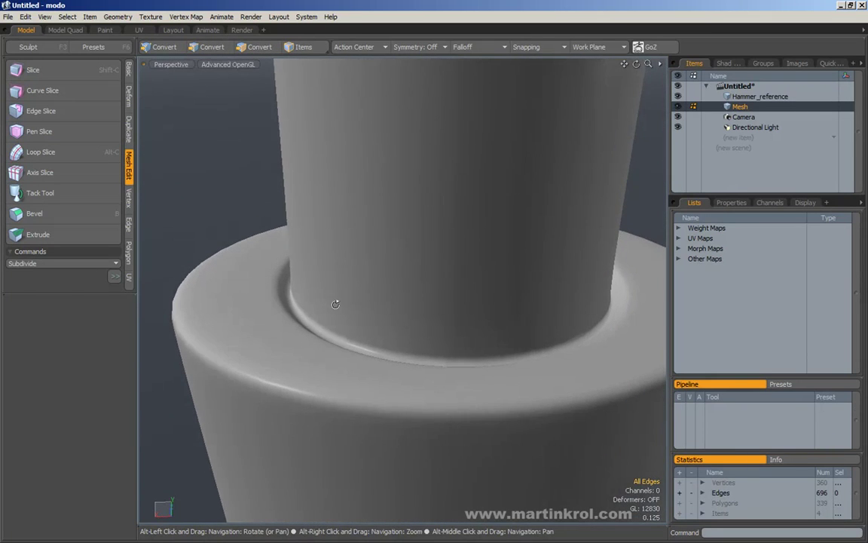
Step: Compare the groove's polygon cage with its smoothed surface, overlaying the wireframe
{"action": "right_click_drag", "start_coordinate": [336, 301], "coordinate": [327, 300], "text": "alt"}
{"action": "left_click_drag", "start_coordinate": [327, 301], "coordinate": [306, 291], "text": "alt"}
{"action": "key", "text": "Tab"}
{"action": "key", "text": "Tab"}
{"action": "key", "text": "8"}
{"action": "key", "text": "Tab"}
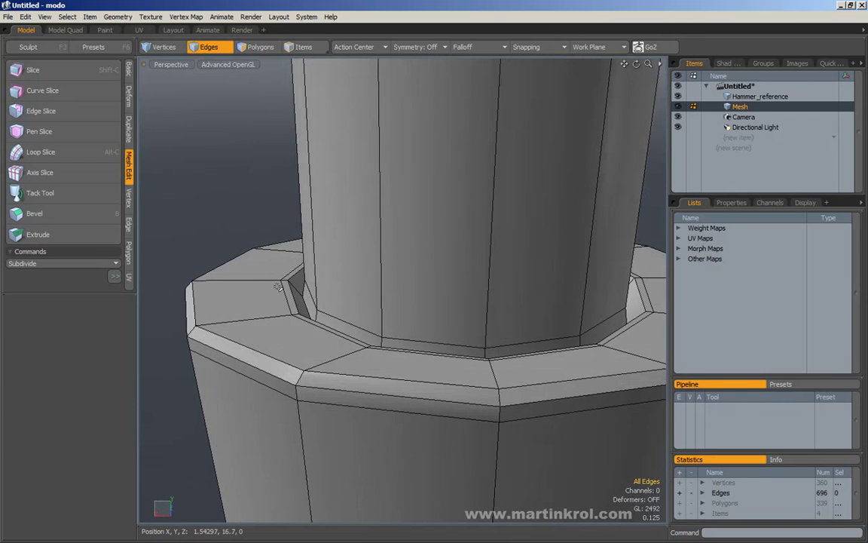
{"action": "key", "text": "Tab"}
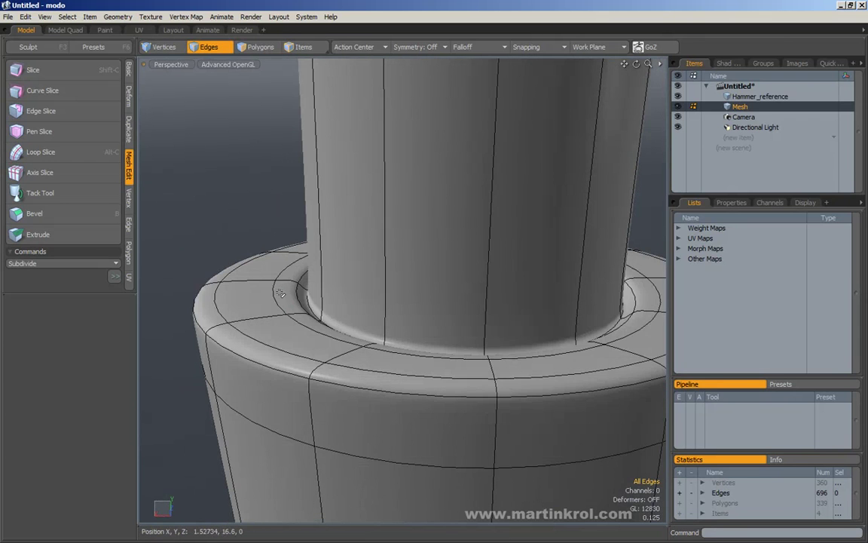
Step: Try deleting the edge loop on the grip's top face that borders the groove
{"action": "double_click", "coordinate": [275, 293]}
{"action": "key", "text": "Tab"}
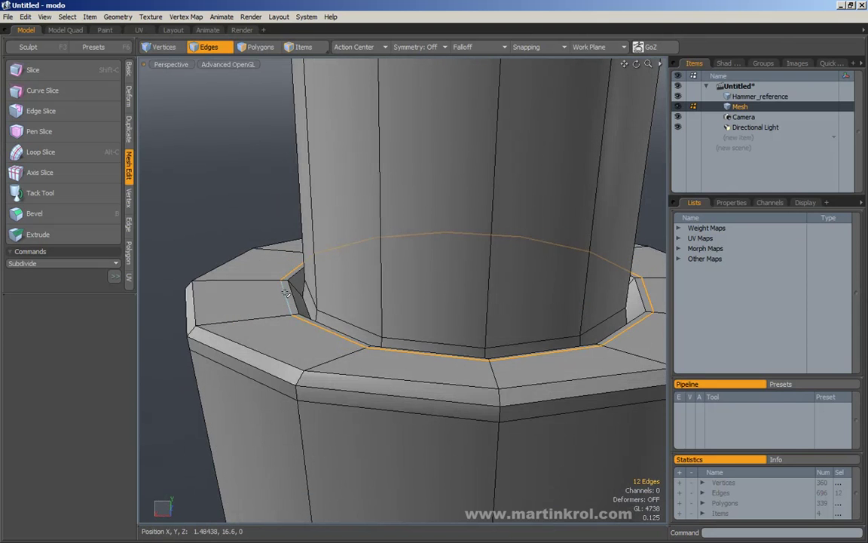
{"action": "key", "text": "Tab"}
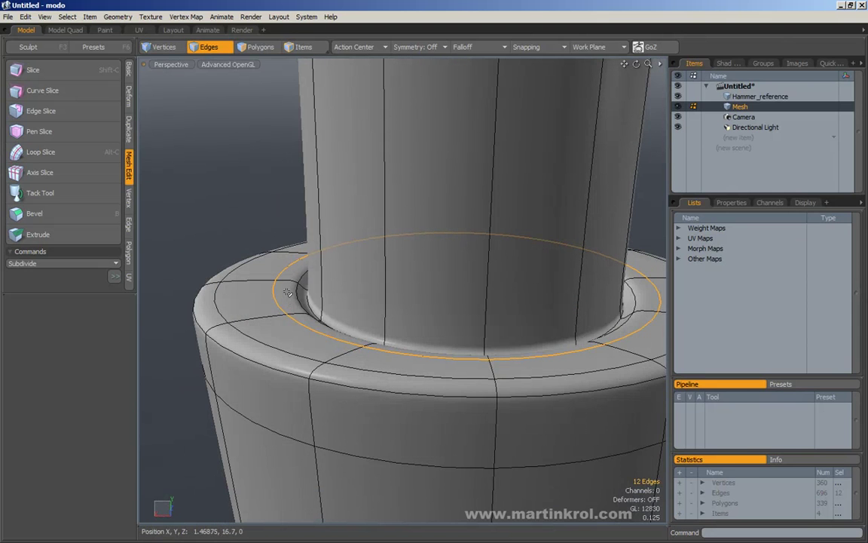
{"action": "key", "text": "Delete"}
{"action": "key", "text": "ctrl+z"}
{"action": "key", "text": "Delete"}
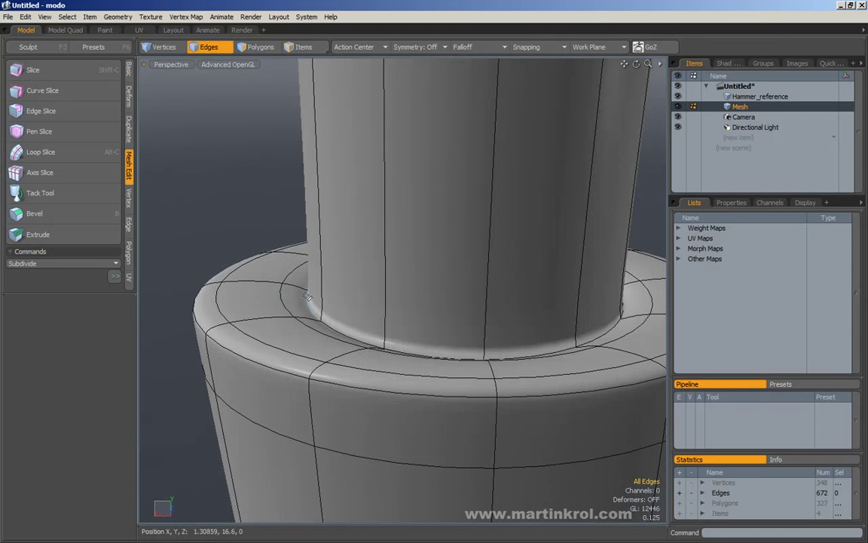
{"action": "right_click_drag", "start_coordinate": [209, 286], "coordinate": [297, 290], "text": "alt"}
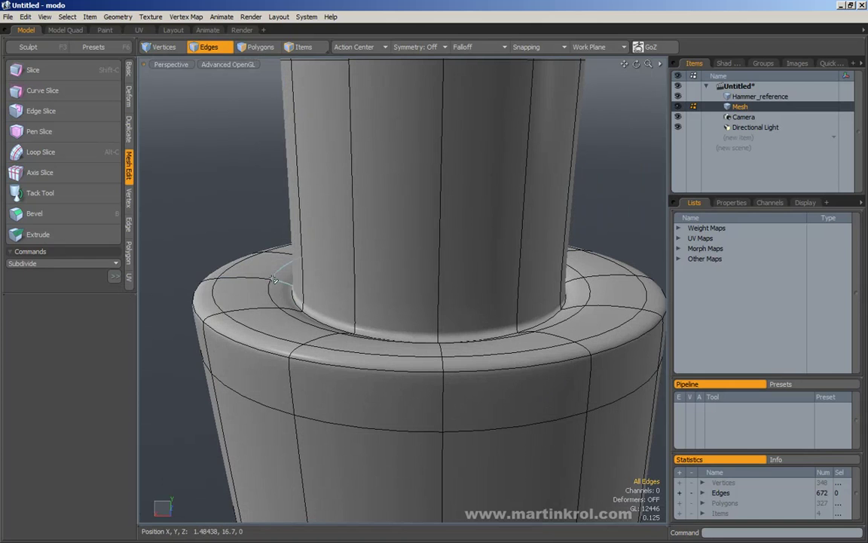
{"action": "double_click", "coordinate": [274, 281]}
{"action": "left_click", "coordinate": [232, 218]}
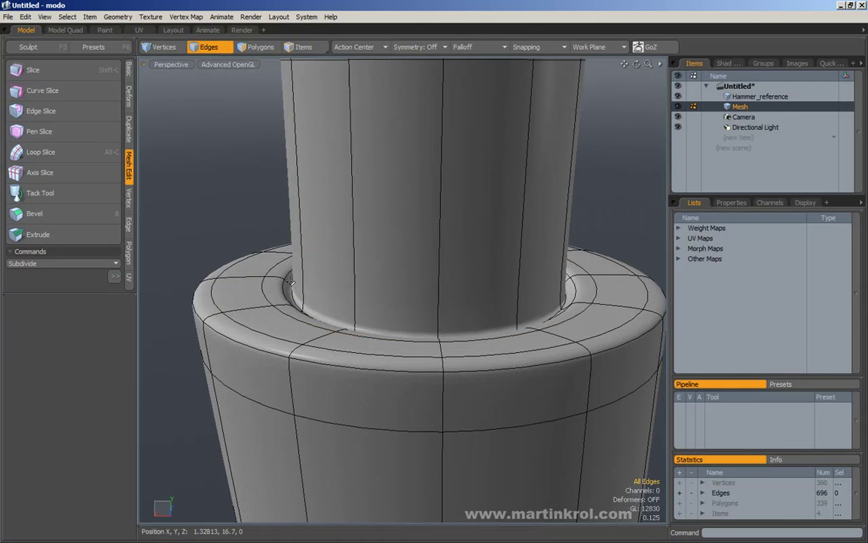
Step: Loop Slice the faces of the groove's outer wall at 50% with a single loop
{"action": "key", "text": "Tab"}
{"action": "double_click", "coordinate": [272, 282]}
{"action": "left_click", "coordinate": [206, 201]}
{"action": "scroll", "coordinate": [281, 281], "scroll_direction": "up", "scroll_amount": 2, "text": "alt"}
{"action": "key", "text": "alt+l"}
{"action": "key", "text": "alt+c"}
{"action": "mouse_move", "coordinate": [287, 290]}
{"action": "left_mouse_down"}
{"action": "mouse_move", "coordinate": [296, 288]}
{"action": "mouse_move", "coordinate": [289, 287]}
{"action": "left_mouse_up"}
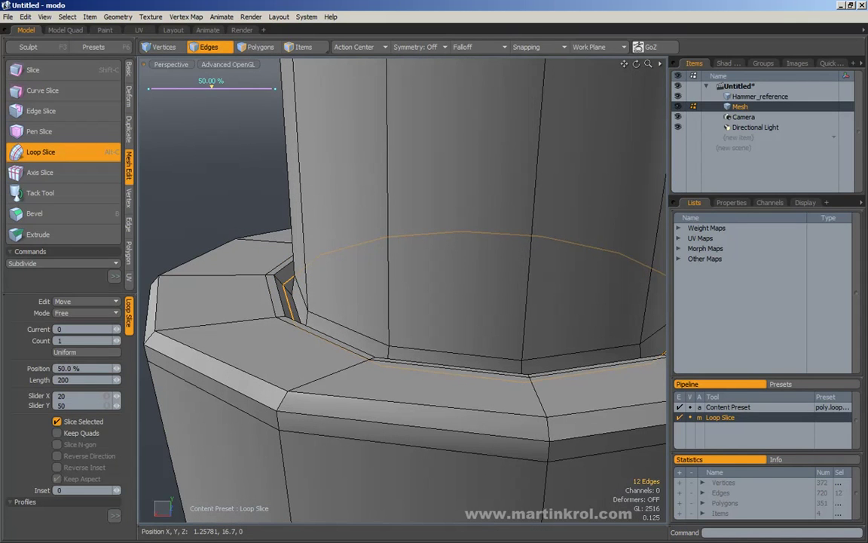
{"action": "key", "text": "q"}
{"action": "left_click", "coordinate": [236, 213]}
Step: Examine the groove around the shaft with subdivision smoothing on, both with and without the wireframe overlay
{"action": "key", "text": "Tab"}
{"action": "right_click_drag", "start_coordinate": [260, 218], "coordinate": [254, 239], "text": "alt"}
{"action": "key", "text": "Tab"}
{"action": "key", "text": "Tab"}
{"action": "key", "text": "Tab"}
{"action": "key", "text": "Tab"}
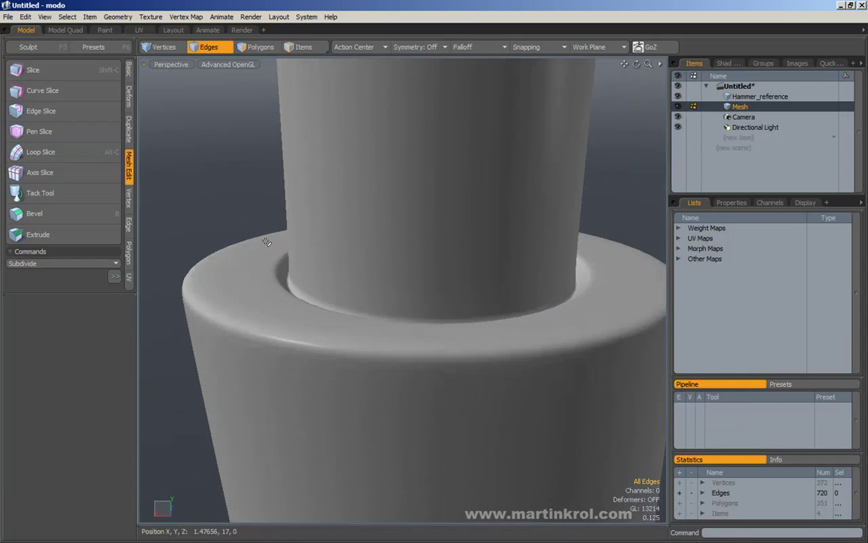
{"action": "left_click_drag", "start_coordinate": [266, 241], "coordinate": [240, 225], "text": "alt"}
{"action": "key", "text": "Tab"}
{"action": "key", "text": "Tab"}
{"action": "key", "text": "KP_8"}
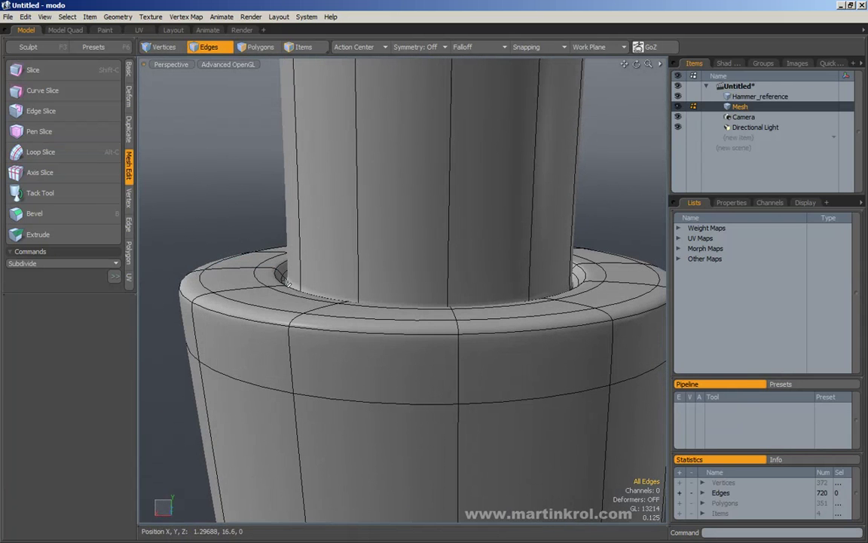
Step: Loop Slice the ring of faces around the grip's upper side, placing the new loop close below the rim
{"action": "scroll", "coordinate": [286, 198], "scroll_direction": "down", "scroll_amount": 2}
{"action": "left_click_drag", "start_coordinate": [242, 207], "coordinate": [295, 314], "text": "alt"}
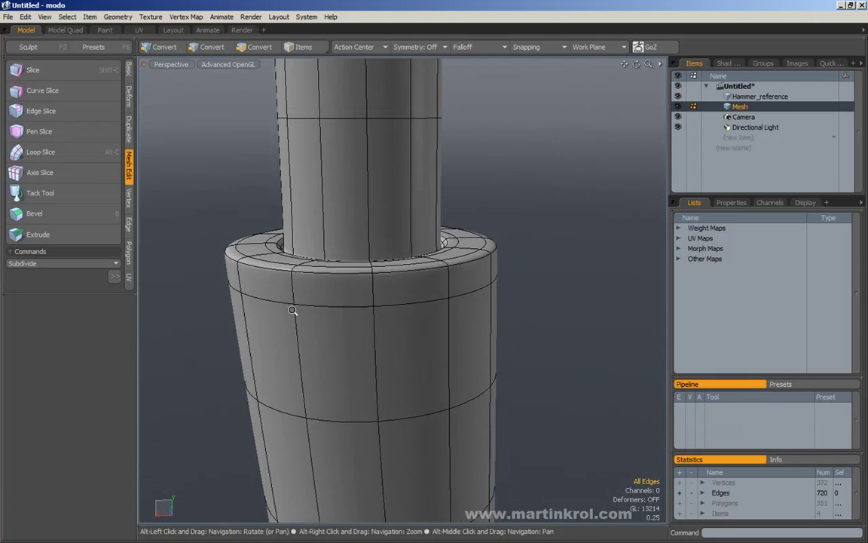
{"action": "key", "text": "alt+l"}
{"action": "key", "text": "alt+c"}
{"action": "left_click", "coordinate": [390, 295]}
{"action": "mouse_move", "coordinate": [390, 296]}
{"action": "left_mouse_down"}
{"action": "mouse_move", "coordinate": [369, 295]}
{"action": "mouse_move", "coordinate": [448, 295]}
{"action": "mouse_move", "coordinate": [332, 296]}
{"action": "mouse_move", "coordinate": [367, 279]}
{"action": "mouse_move", "coordinate": [355, 248]}
{"action": "left_mouse_up"}
{"action": "key", "text": "space"}
{"action": "left_click", "coordinate": [239, 205]}
Step: With subdivision off, move the lower of the two edge loops below the grip's rim about 0.12 down in Y
{"action": "key", "text": "7"}
{"action": "left_click_drag", "start_coordinate": [259, 192], "coordinate": [347, 303], "text": "alt"}
{"action": "right_click_drag", "start_coordinate": [407, 284], "coordinate": [259, 285], "text": "alt"}
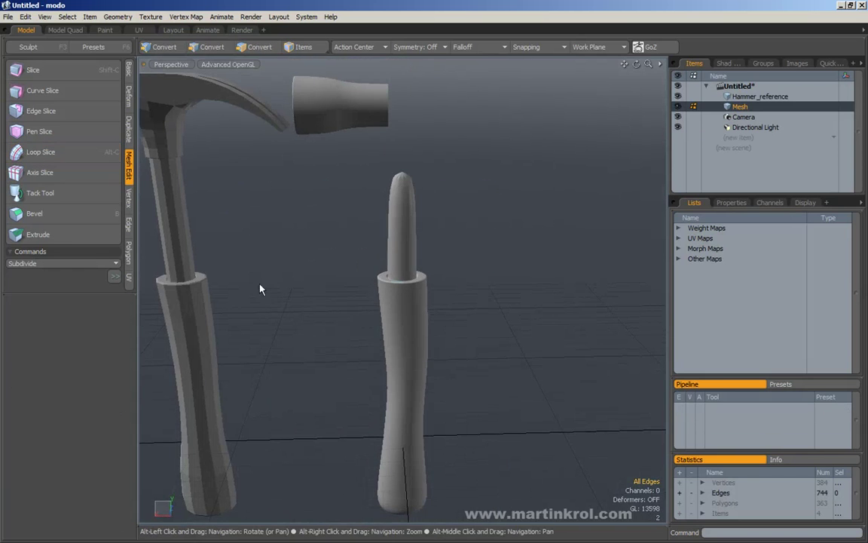
{"action": "right_click_drag", "start_coordinate": [436, 279], "coordinate": [495, 268], "text": "alt"}
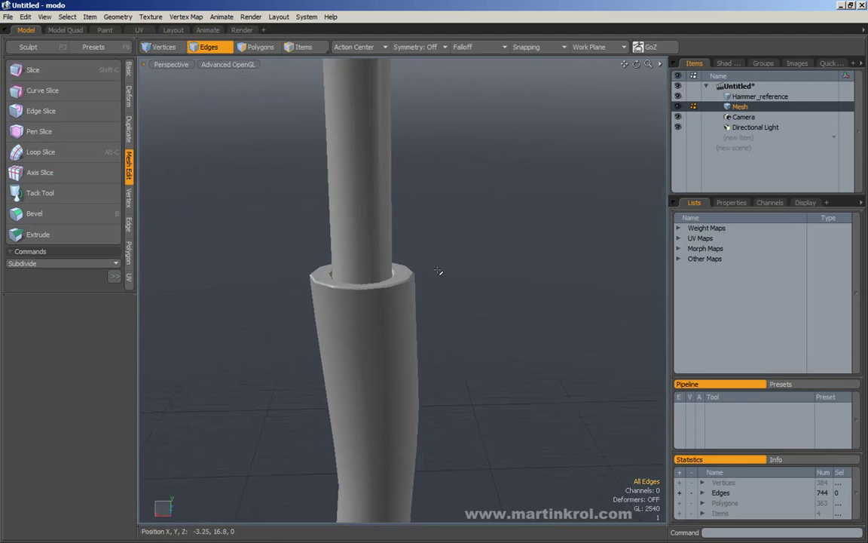
{"action": "key", "text": "Tab"}
{"action": "scroll", "coordinate": [377, 309], "scroll_direction": "up", "scroll_amount": 5}
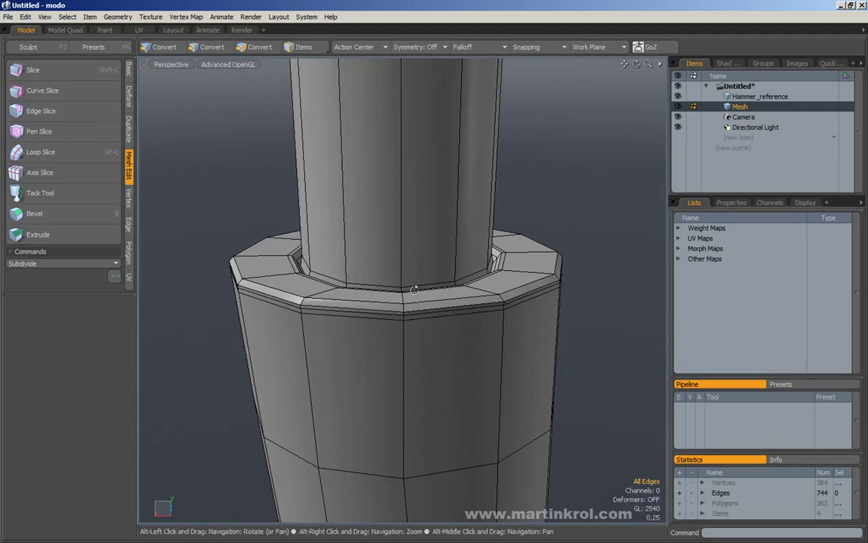
{"action": "double_click", "coordinate": [345, 317]}
{"action": "key", "text": "w"}
{"action": "left_click_drag", "start_coordinate": [398, 235], "coordinate": [398, 243]}
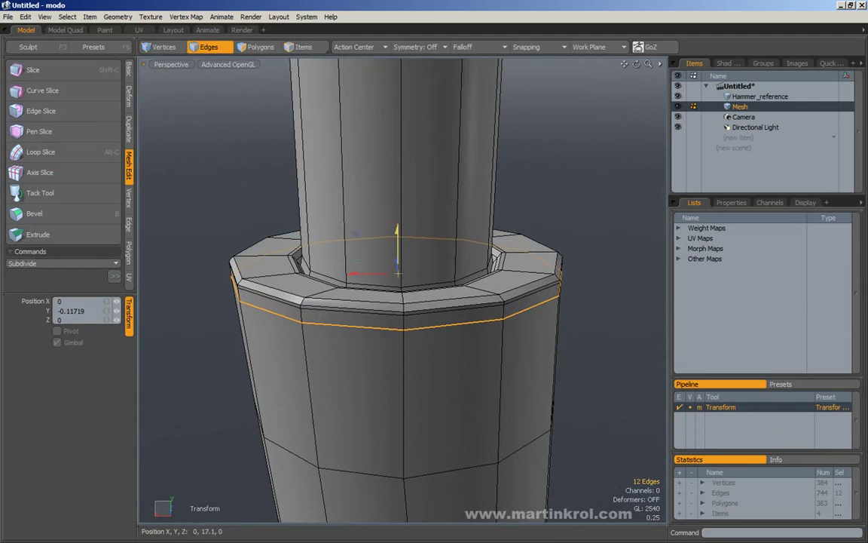
{"action": "key", "text": "space"}
{"action": "left_click", "coordinate": [231, 204]}
Step: Move the upper edge loop just below the grip's rim slightly down in Y
{"action": "double_click", "coordinate": [324, 314]}
{"action": "key", "text": "w"}
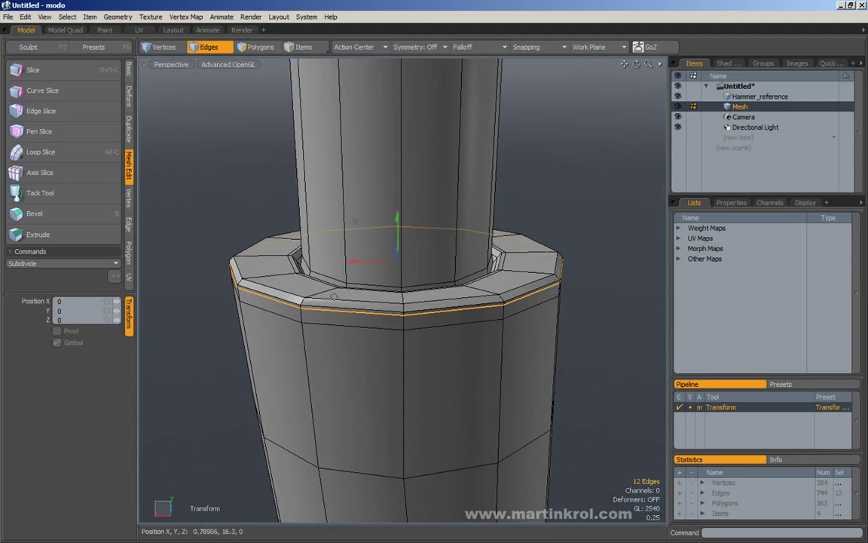
{"action": "left_click_drag", "start_coordinate": [397, 217], "coordinate": [398, 224]}
{"action": "key", "text": "space"}
{"action": "left_click", "coordinate": [525, 206]}
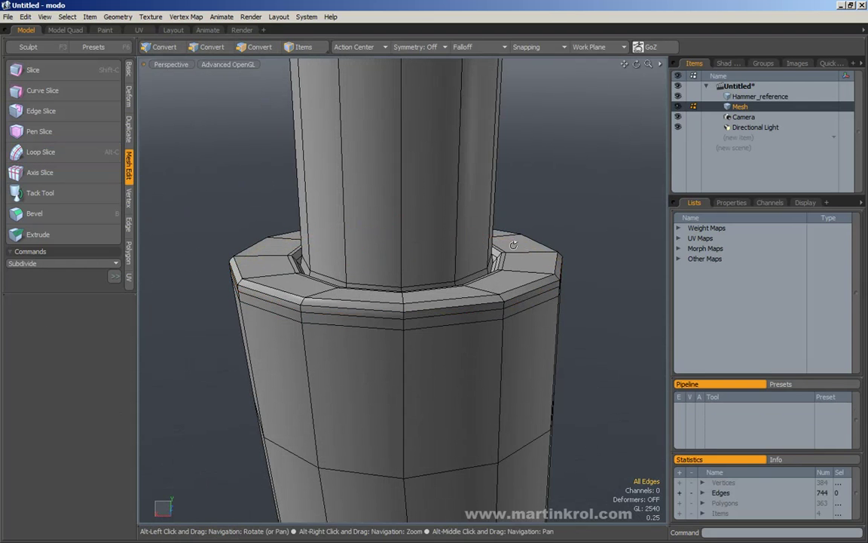
{"action": "left_click_drag", "start_coordinate": [520, 214], "coordinate": [479, 261], "text": "alt"}
{"action": "right_click_drag", "start_coordinate": [479, 261], "coordinate": [373, 279], "text": "alt"}
{"action": "left_click_drag", "start_coordinate": [373, 279], "coordinate": [469, 284], "text": "alt"}
{"action": "left_click_drag", "start_coordinate": [430, 230], "coordinate": [382, 217], "text": "alt"}
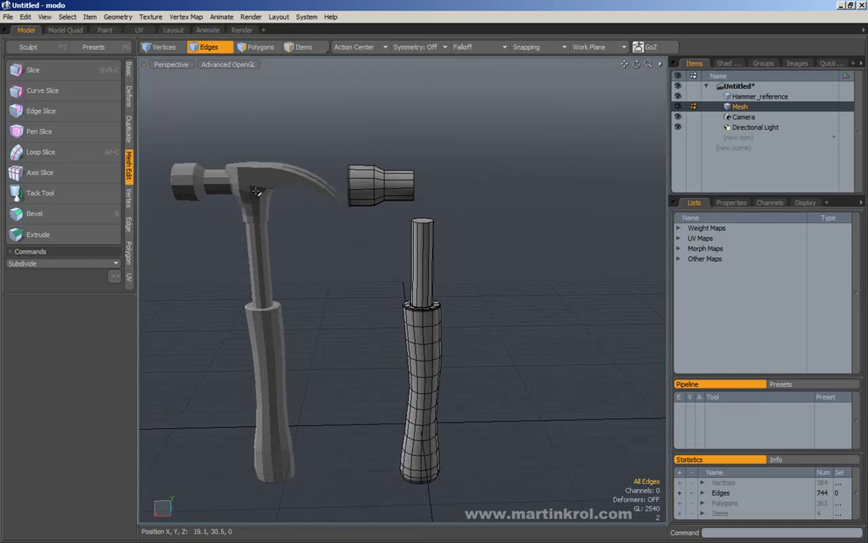